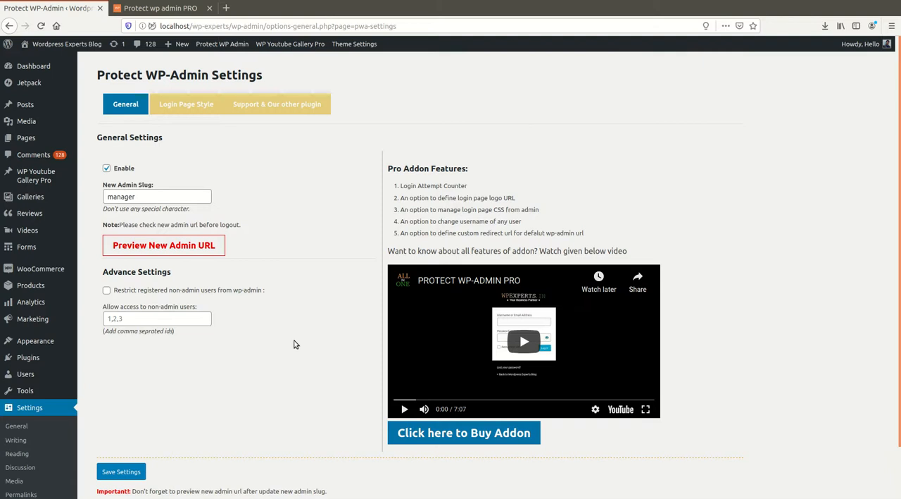
pyautogui.scroll(-1, 296, 343)
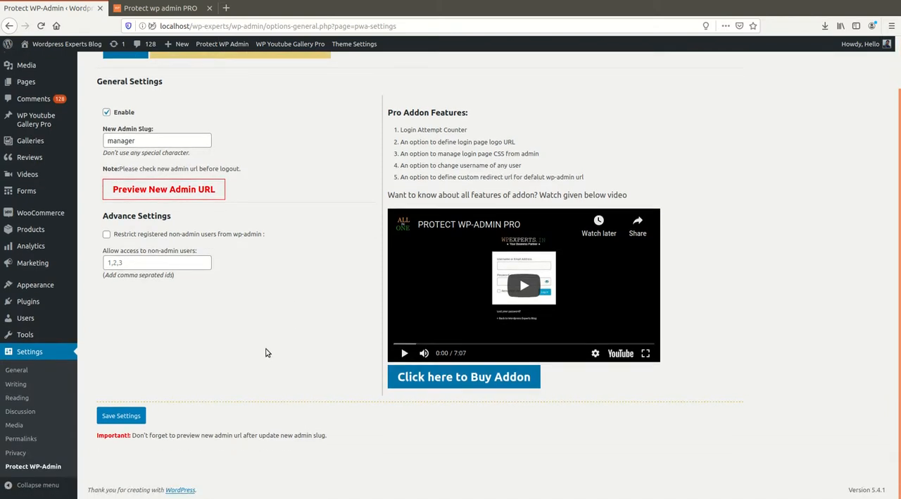
pyautogui.scroll(1, 268, 355)
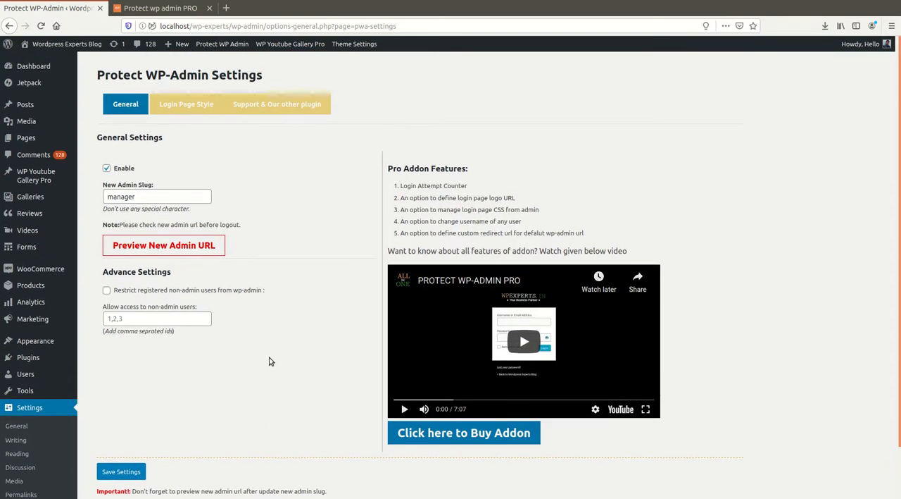
pyautogui.scroll(-1, 268, 361)
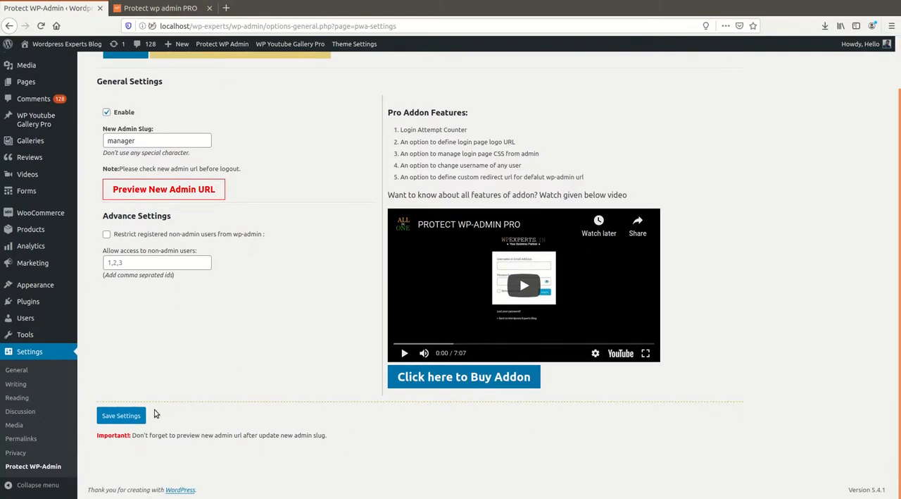
pyautogui.scroll(1, 261, 381)
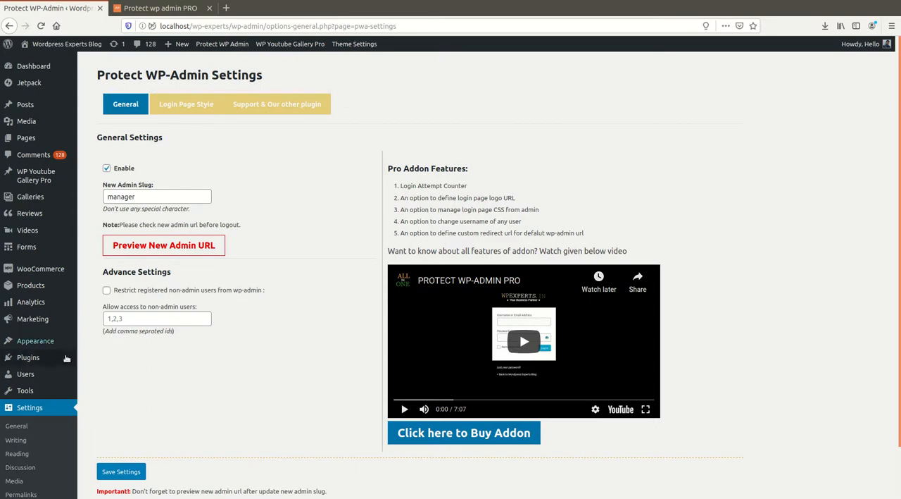
# Open the form for uploading a new plugin as a .zip file on the Add Plugins page.
pyautogui.moveTo(72, 366)
pyautogui.click(99, 360)
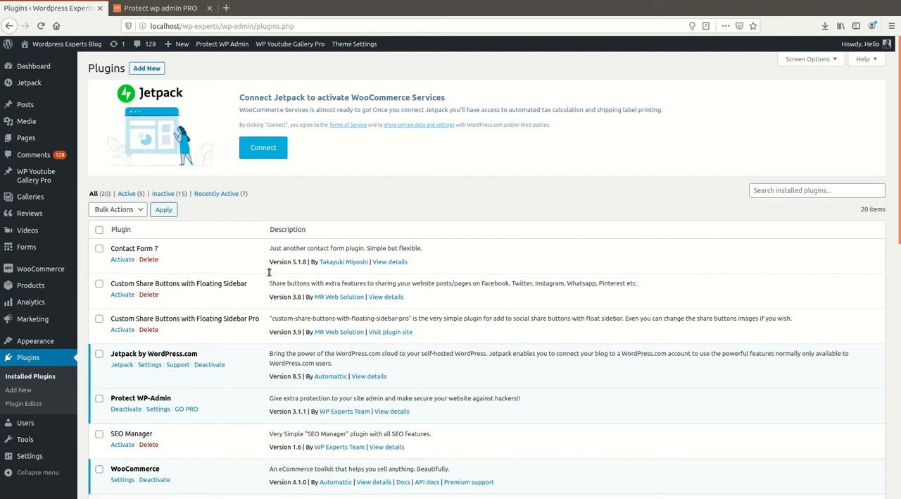
pyautogui.click(151, 70)
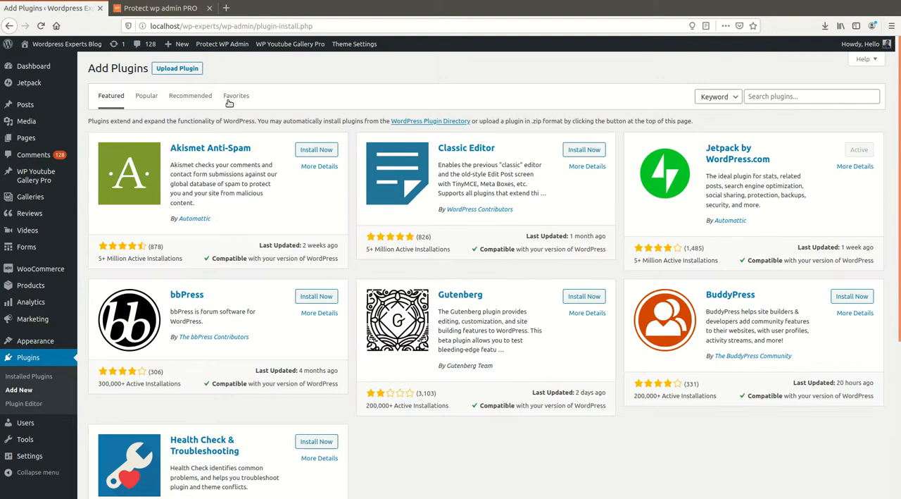
pyautogui.click(187, 68)
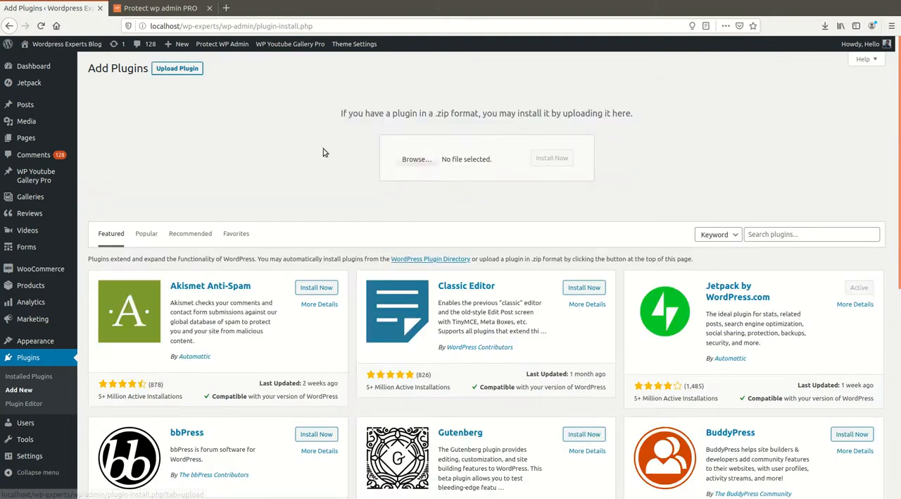
# Review the add-on plans on the Protect wp admin PRO product page and return to the Add Plugins page.
pyautogui.click(159, 10)
pyautogui.scroll(5, 303, 250)
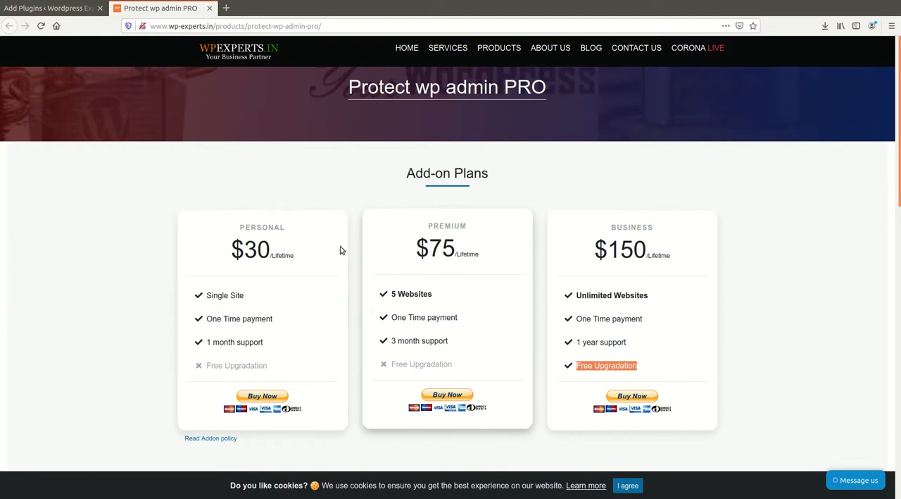
pyautogui.scroll(-5, 444, 317)
pyautogui.scroll(5, 359, 310)
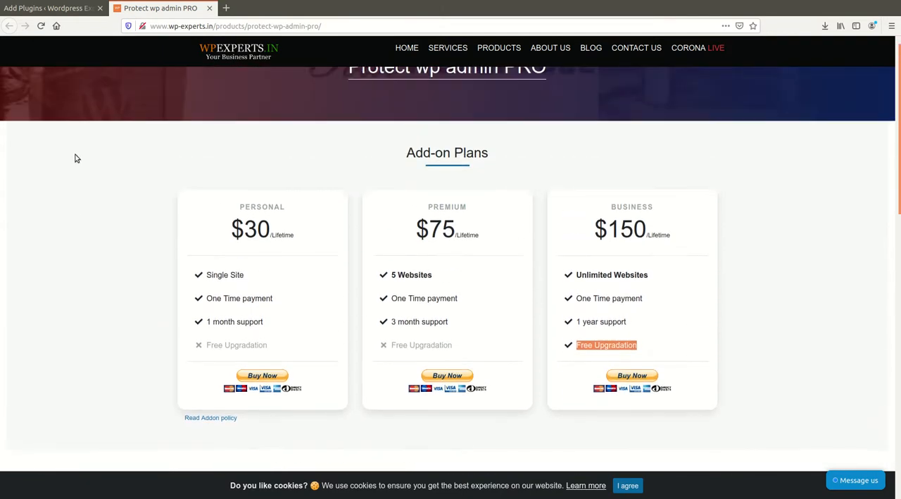
pyautogui.click(49, 9)
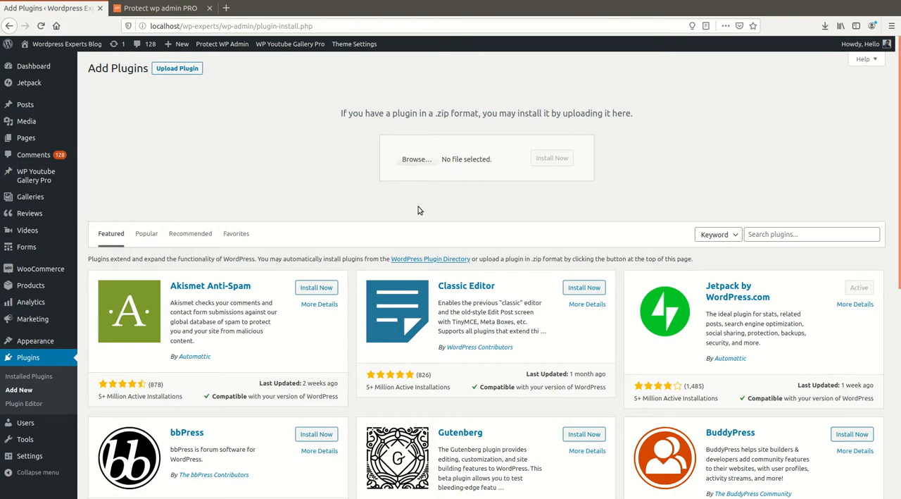
# Upload and install the plugin file protect-wp-admin-pro-1.9.zip and activate the plugin.
pyautogui.click(421, 162)
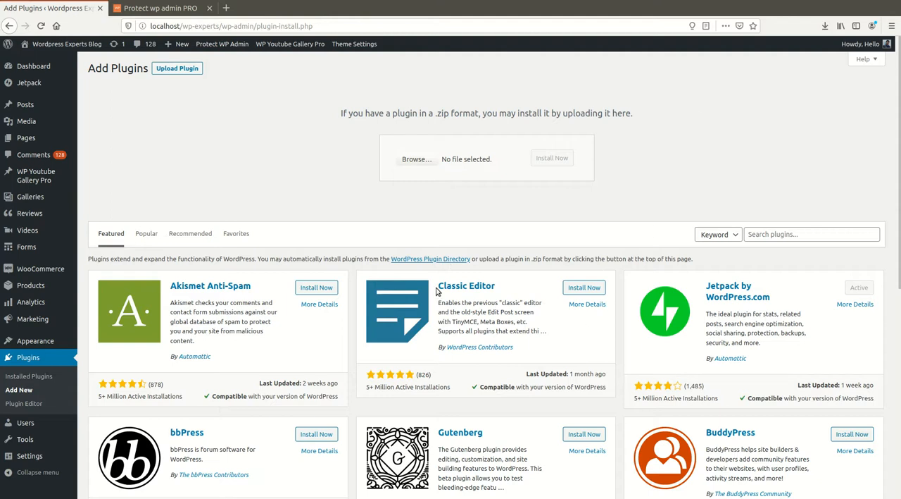
pyautogui.click(714, 35)
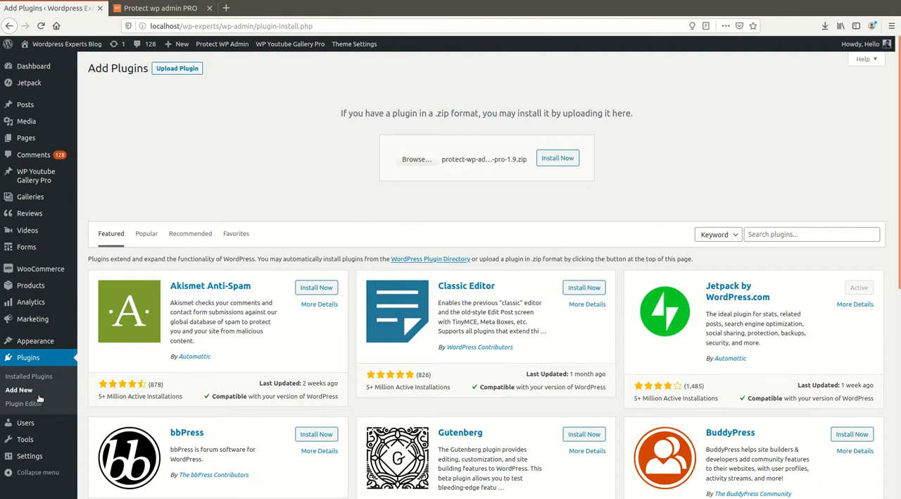
pyautogui.click(564, 161)
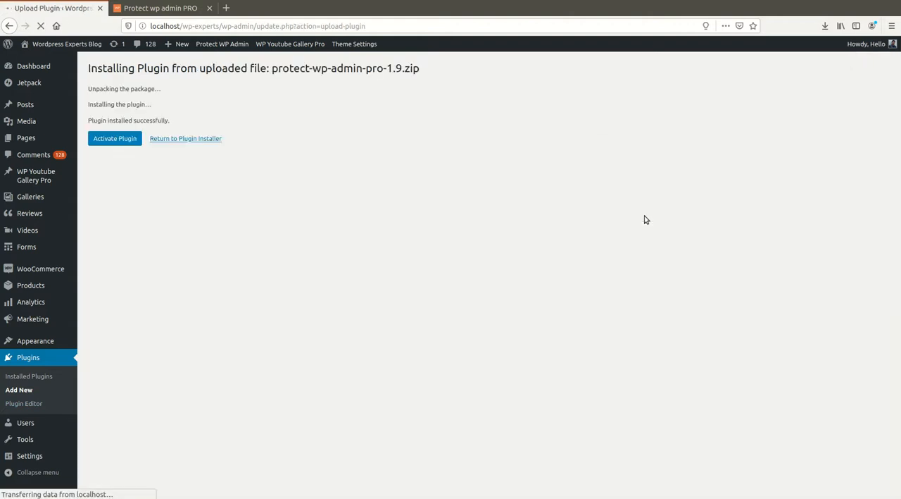
pyautogui.click(127, 139)
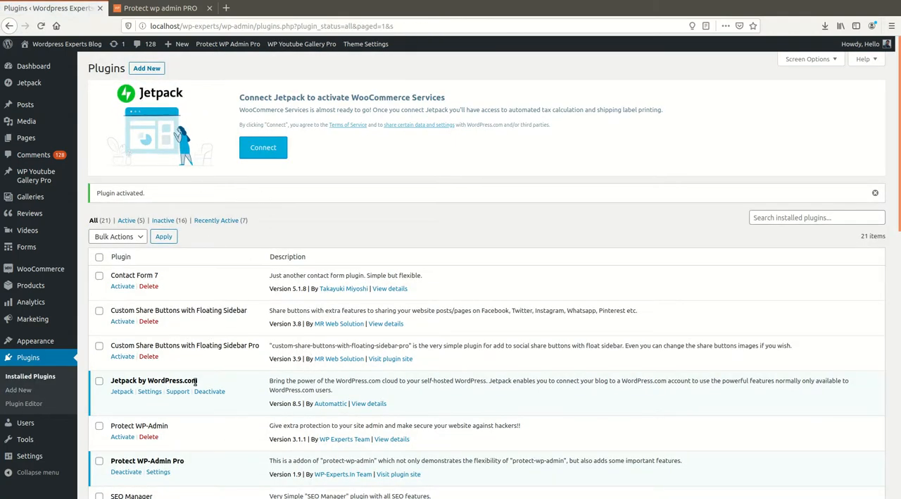
# Open the settings of Protect WP-Admin Pro from the installed plugins list and look over its general settings.
pyautogui.scroll(-2, 219, 418)
pyautogui.scroll(-3, 219, 421)
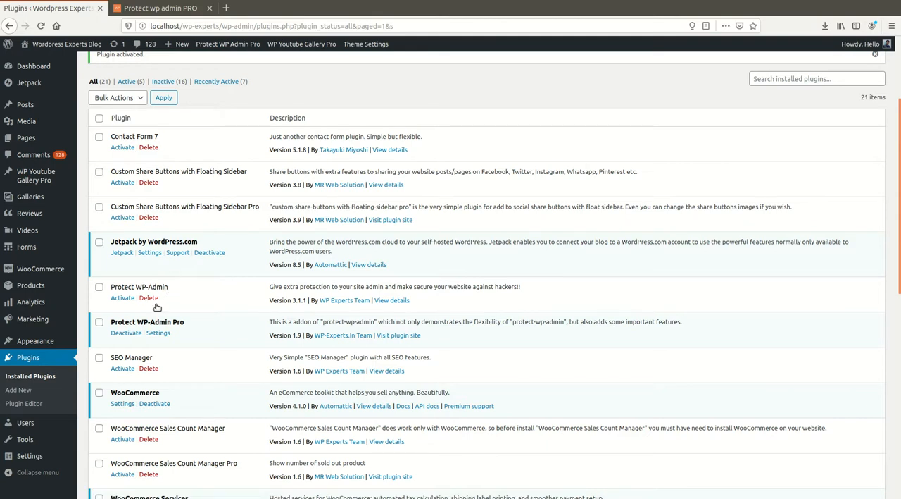
pyautogui.click(159, 333)
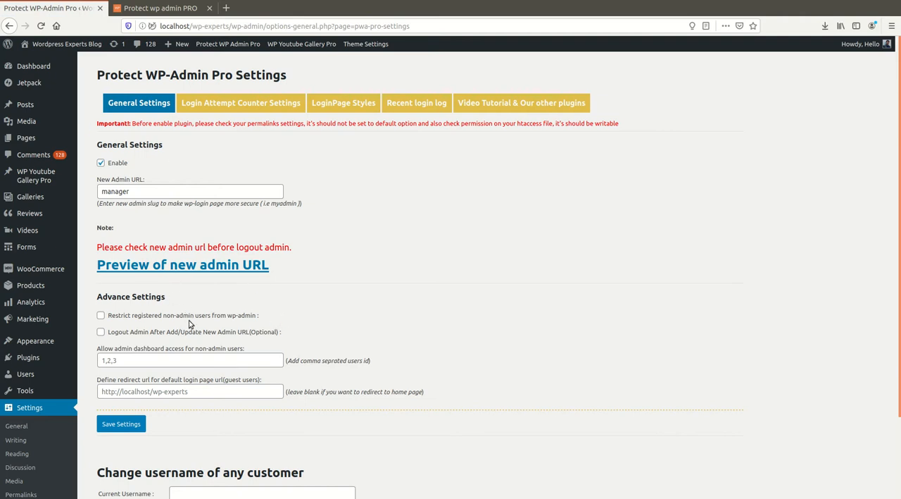
pyautogui.scroll(-2, 183, 345)
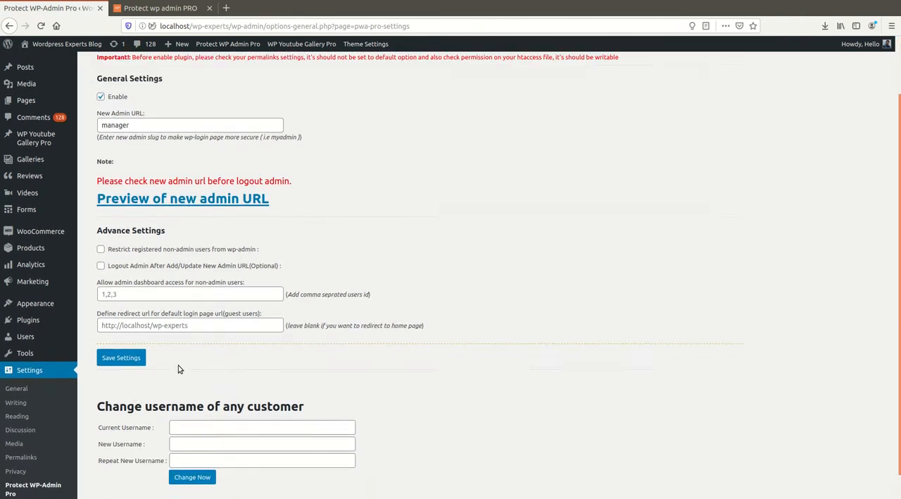
pyautogui.scroll(2, 178, 368)
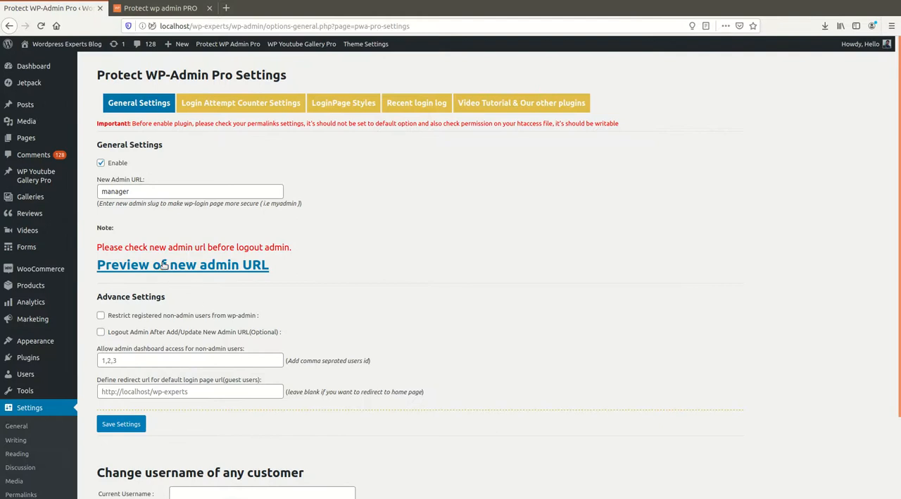
# Save the general settings of Protect WP-Admin Pro and close the Protect wp admin PRO product page.
pyautogui.click(132, 430)
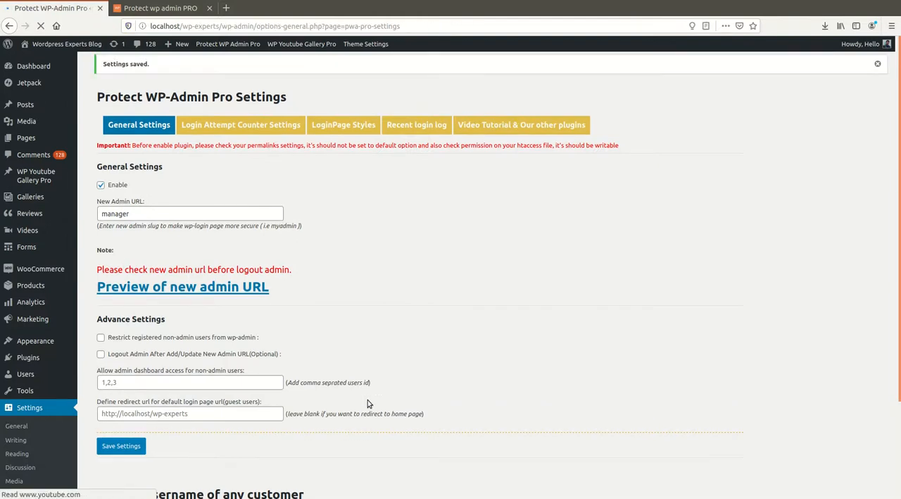
pyautogui.scroll(-3, 152, 366)
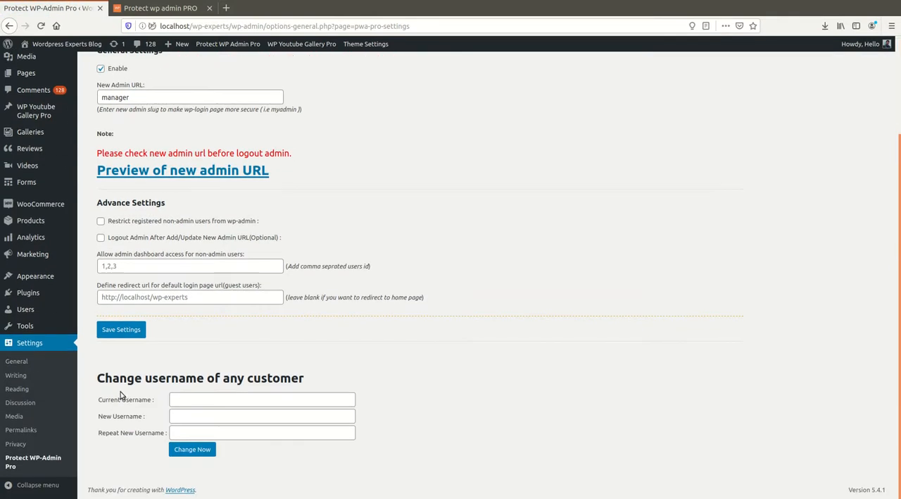
pyautogui.scroll(3, 136, 396)
pyautogui.click(156, 10)
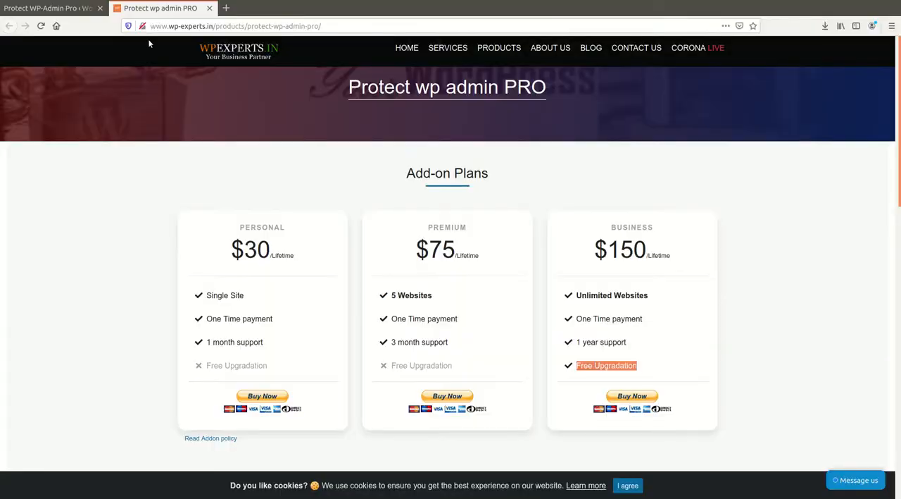
pyautogui.click(209, 8)
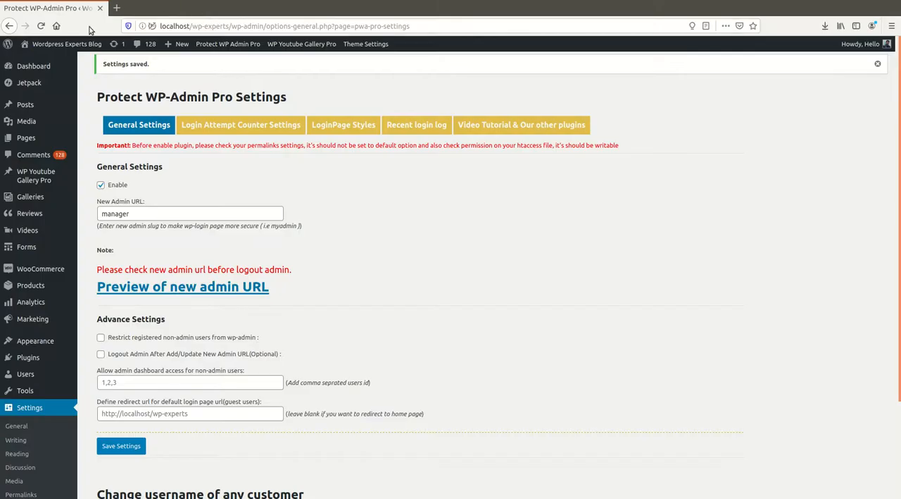
# Preview the login page at the manager admin URL and return to the plugin settings.
pyautogui.click(196, 286)
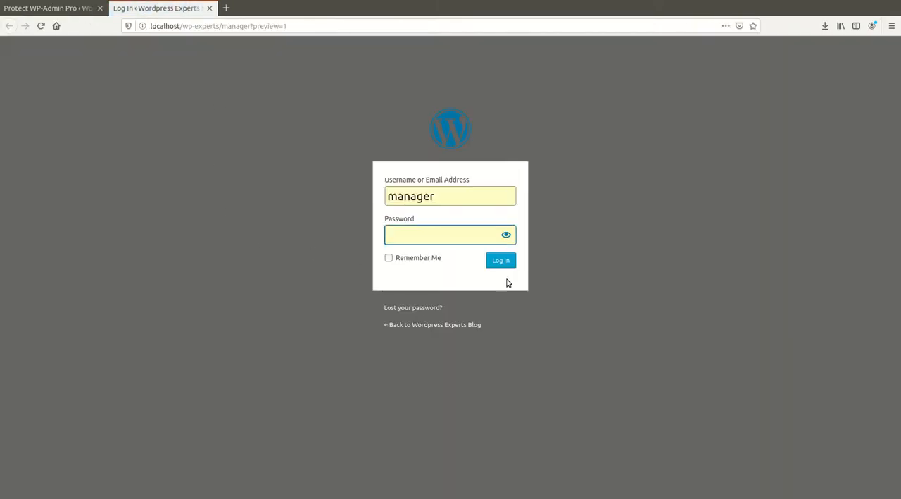
pyautogui.click(591, 259)
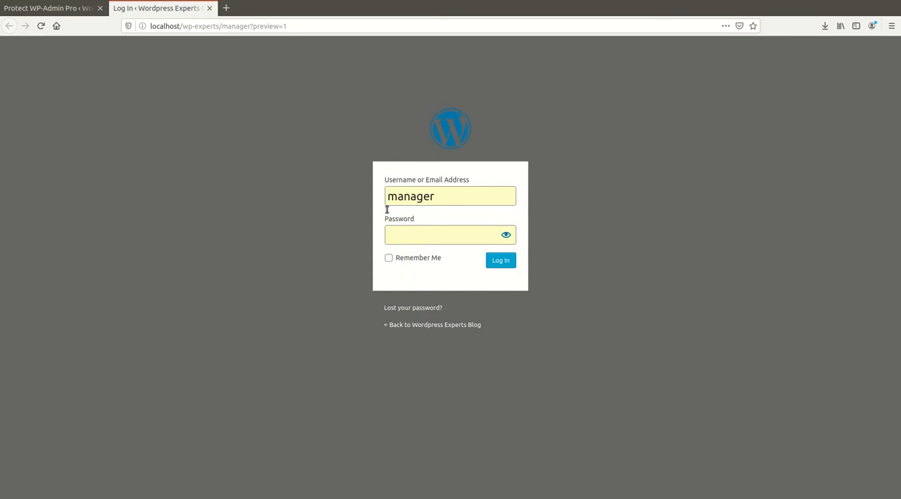
pyautogui.click(35, 8)
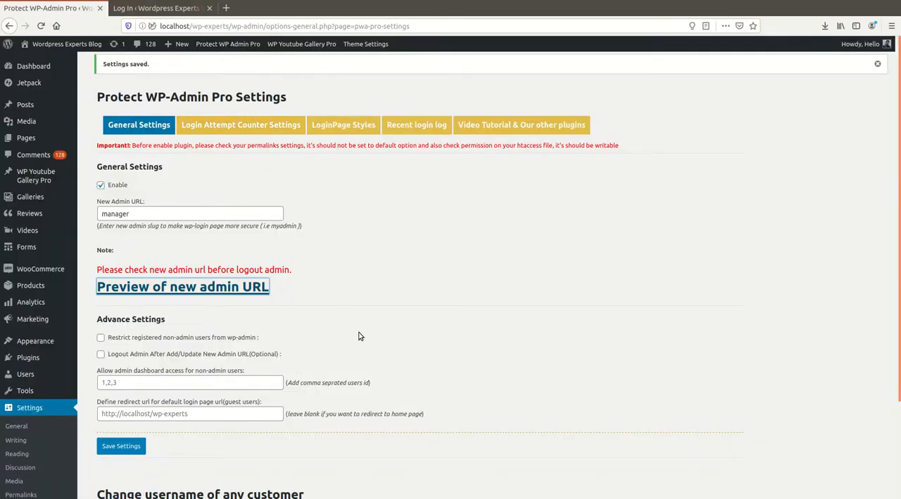
# Set the New Admin URL to my-admin and save the settings.
pyautogui.click(175, 217)
pyautogui.hotkey('ctrl', 'a')
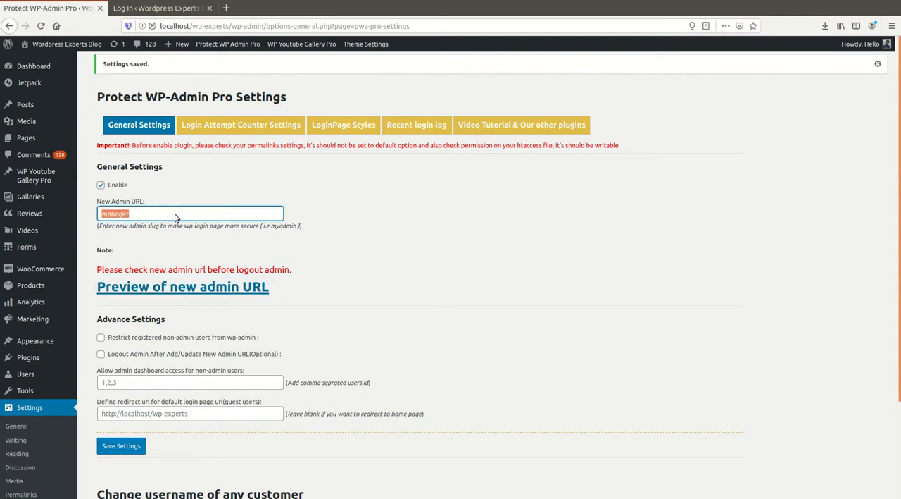
pyautogui.write('my-admin')
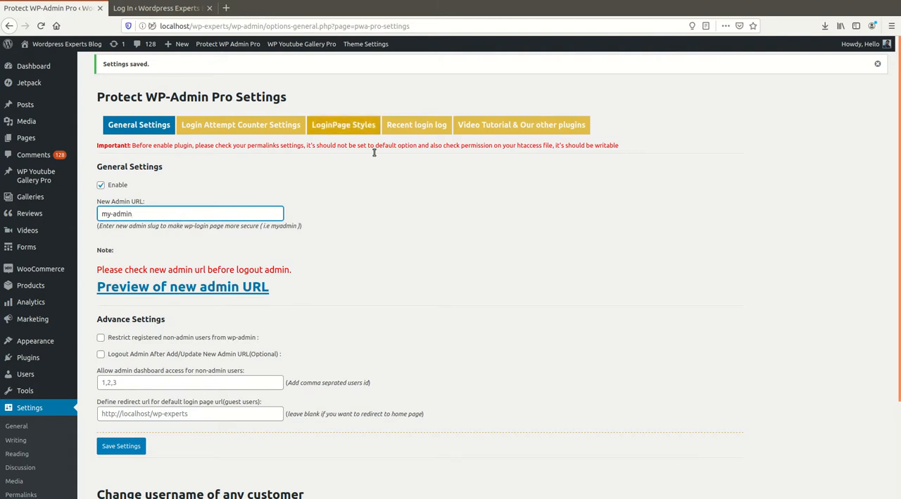
pyautogui.click(385, 225)
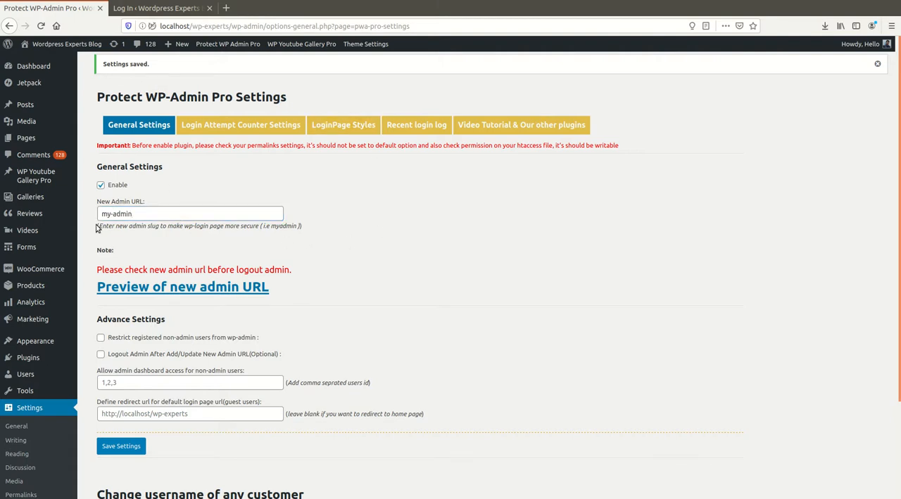
pyautogui.scroll(-2, 161, 234)
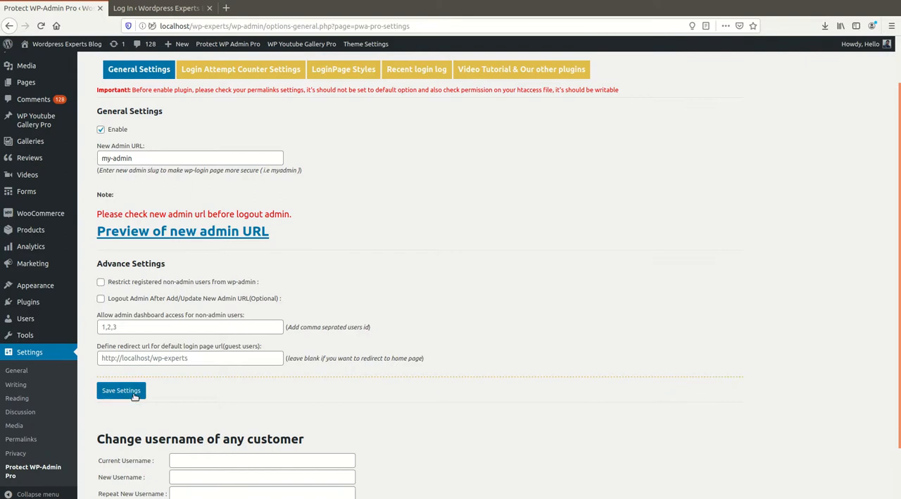
pyautogui.click(134, 397)
# Reload the login page at the old manager address to check whether it still works, and close that page.
pyautogui.click(159, 8)
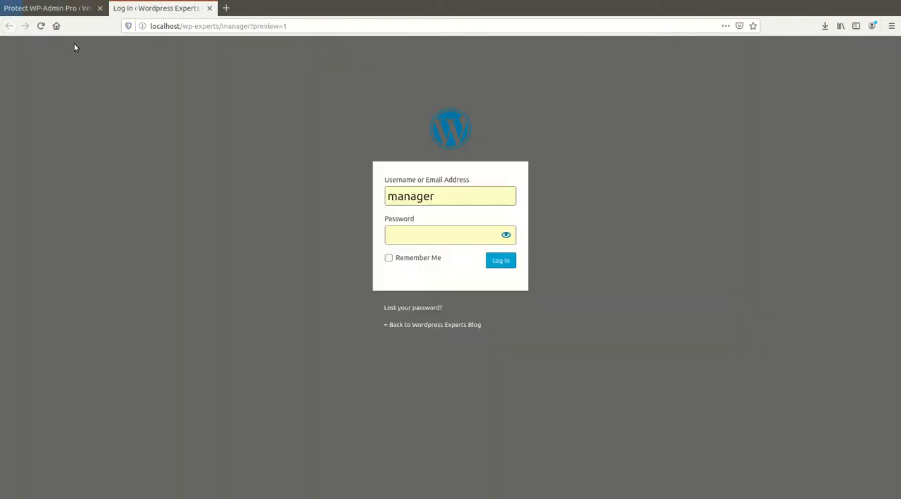
pyautogui.click(41, 26)
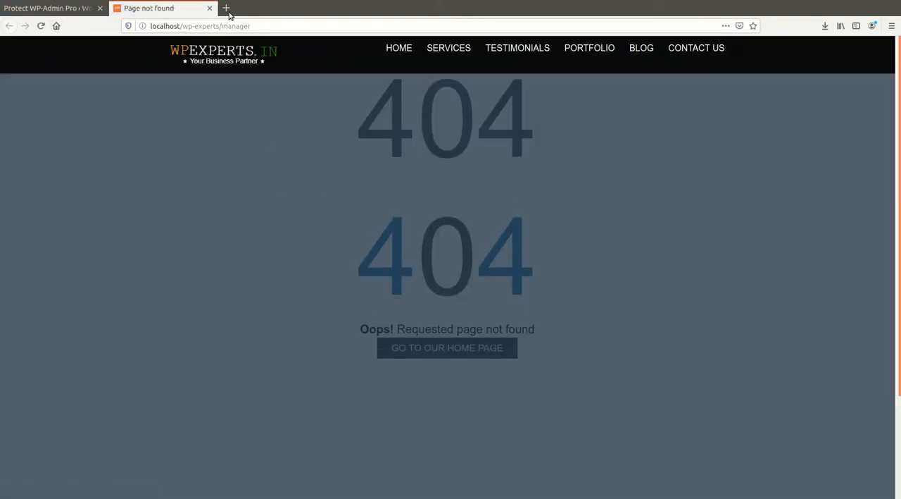
pyautogui.click(209, 8)
# Preview the new admin URL, check that its address uses my-admin, and return to the plugin settings.
pyautogui.click(206, 284)
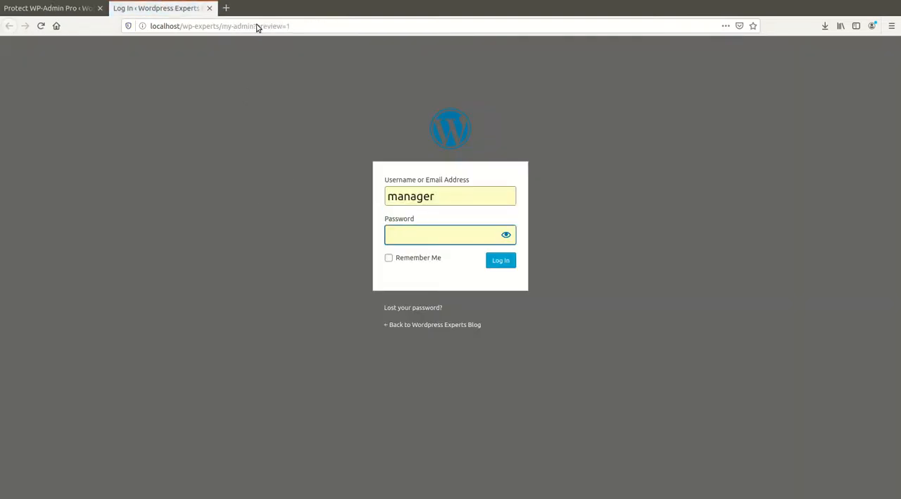
pyautogui.moveTo(258, 26); pyautogui.dragTo(349, 39)
pyautogui.click(52, 8)
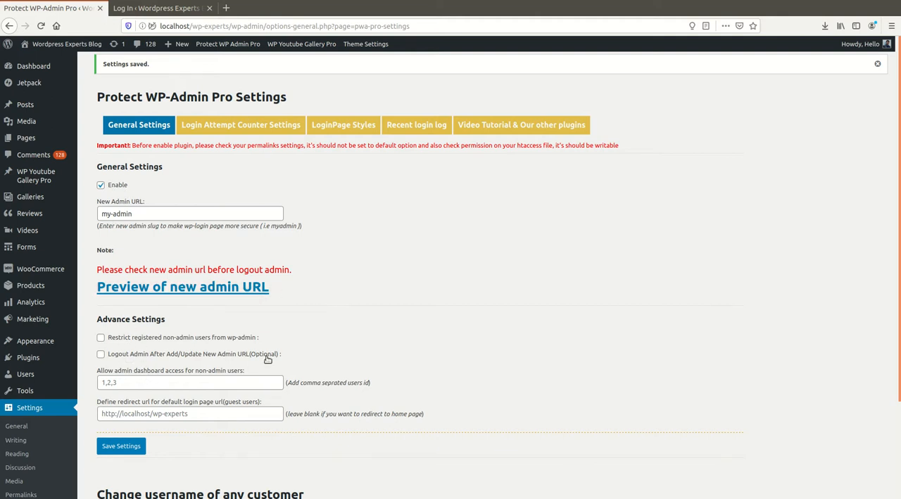
# Examine the advanced option for restricting registered non-admin users from wp-admin by highlighting its label.
pyautogui.moveTo(252, 334); pyautogui.dragTo(121, 338)
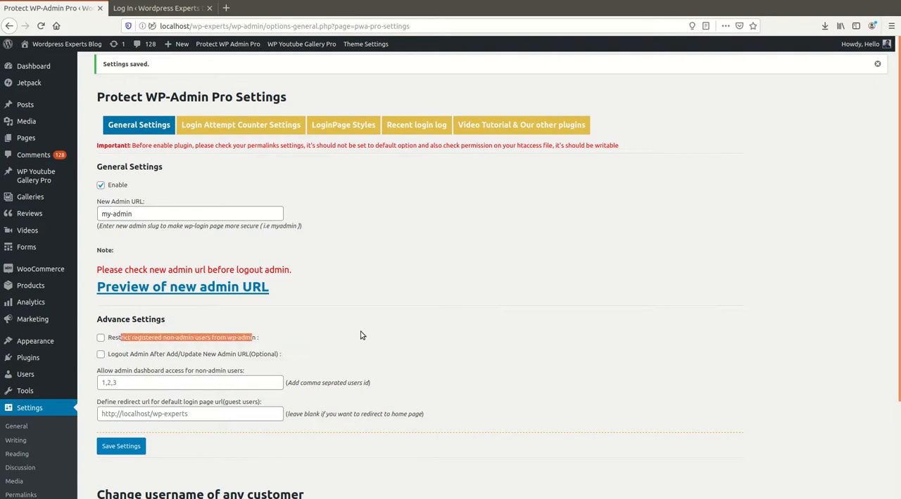
pyautogui.click(323, 343)
pyautogui.scroll(-2, 248, 334)
pyautogui.moveTo(110, 253); pyautogui.dragTo(251, 255)
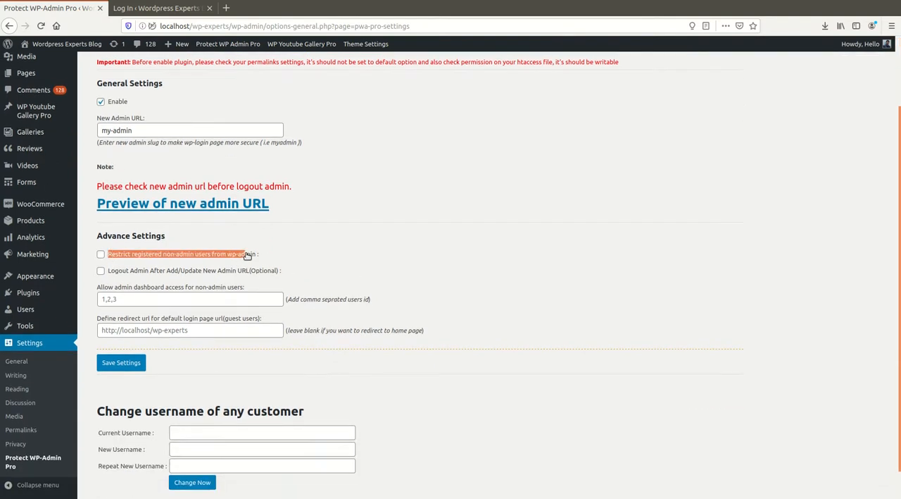
# Examine the advanced option for logging out the admin after adding or updating the new admin URL by highlighting its label.
pyautogui.click(378, 263)
pyautogui.scroll(-1, 379, 263)
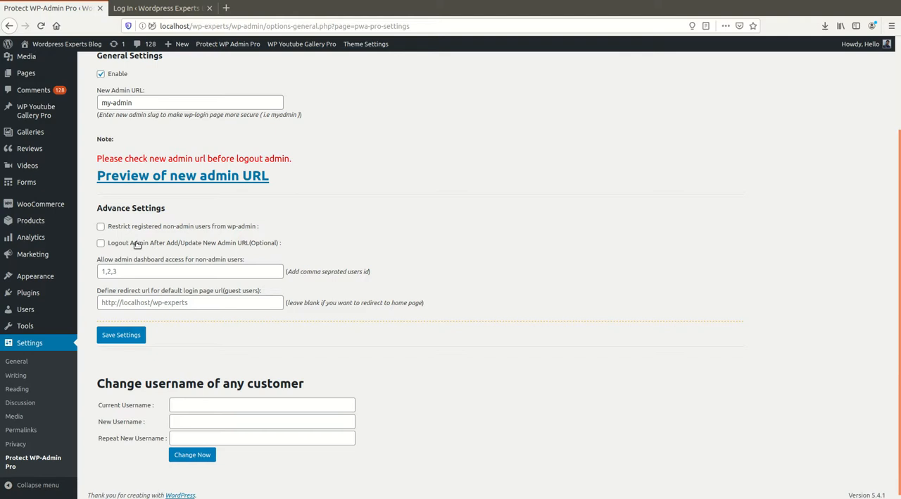
pyautogui.moveTo(107, 244); pyautogui.dragTo(307, 246)
pyautogui.click(403, 235)
pyautogui.scroll(-1, 345, 286)
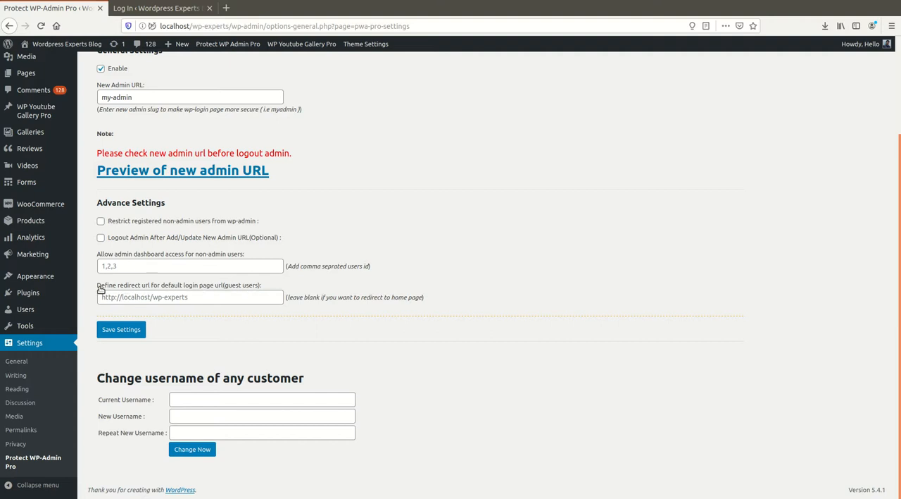
# Review the redirect URL option for guest users on the default login page, leave it blank and save the settings.
pyautogui.moveTo(95, 287); pyautogui.dragTo(301, 284)
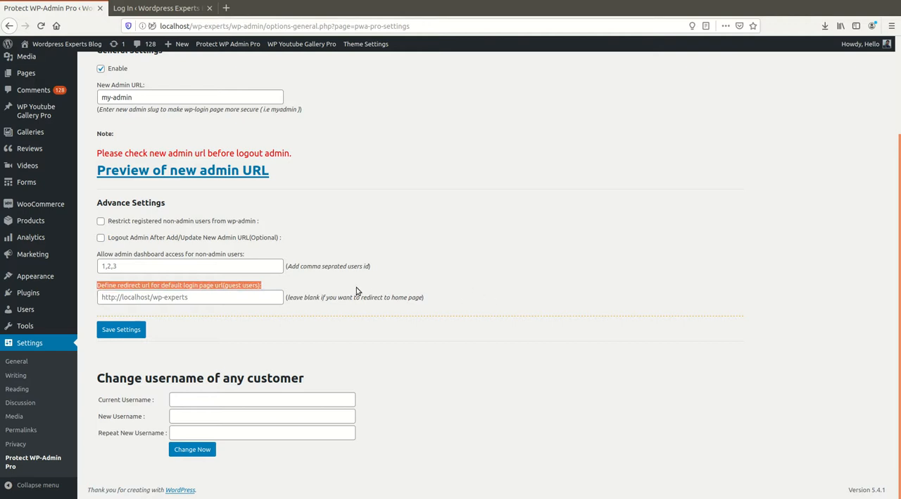
pyautogui.click(336, 283)
pyautogui.scroll(3, 313, 251)
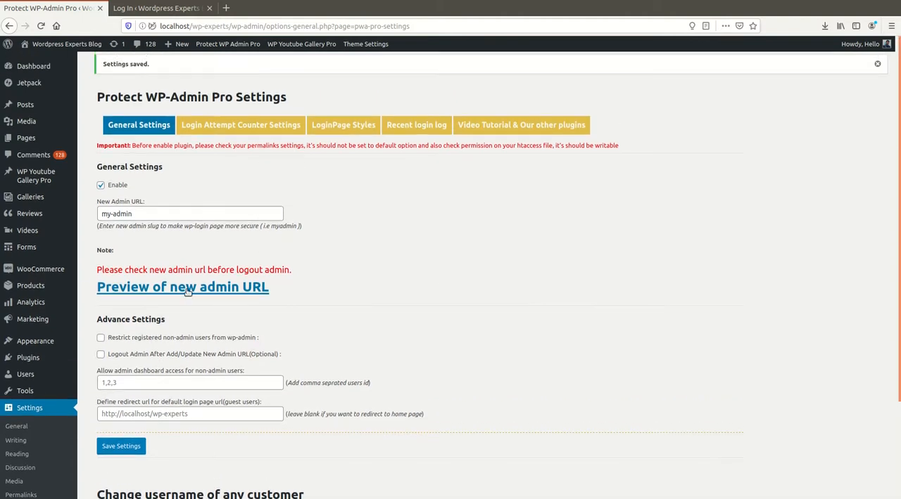
pyautogui.scroll(-2, 328, 278)
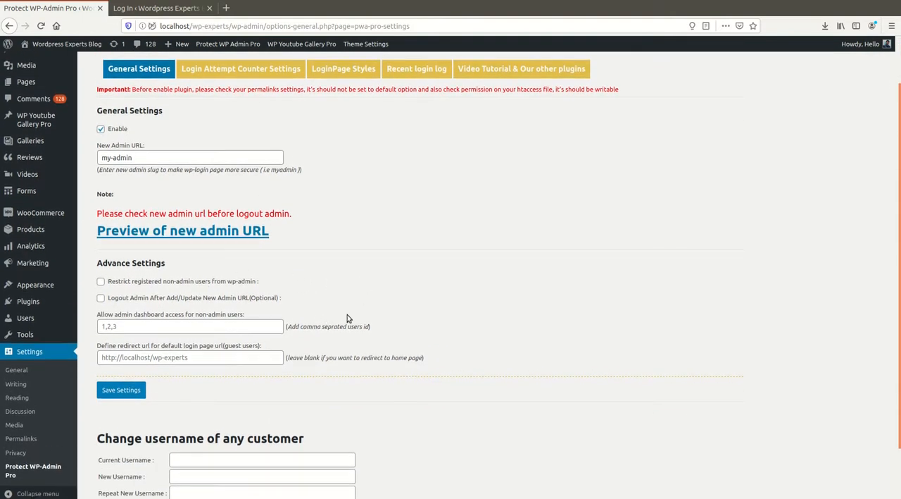
pyautogui.scroll(-2, 335, 317)
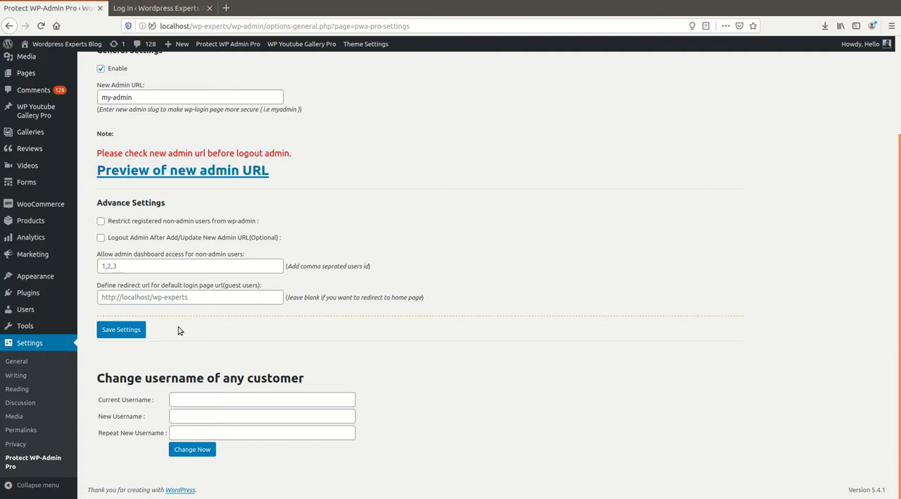
pyautogui.click(197, 296)
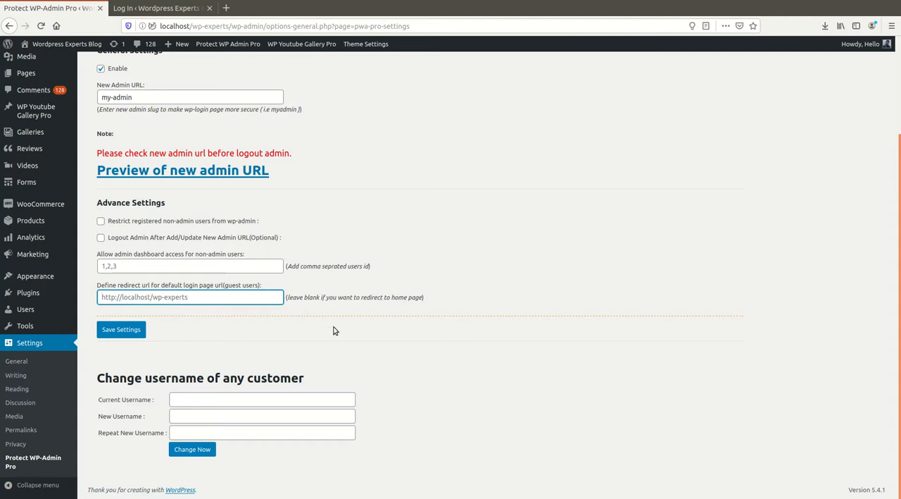
pyautogui.click(125, 331)
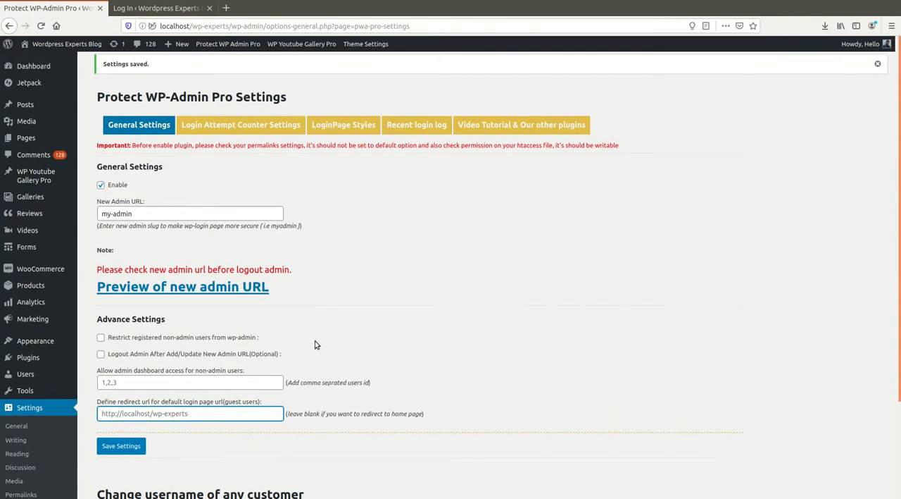
# Examine the section for changing the username of any customer by highlighting its heading.
pyautogui.scroll(-3, 315, 345)
pyautogui.moveTo(98, 378); pyautogui.dragTo(360, 378)
pyautogui.click(402, 367)
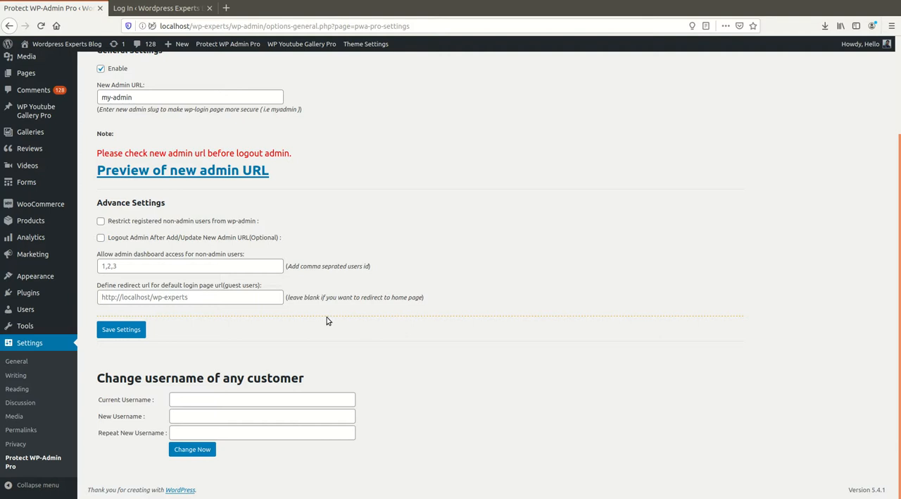
# Open the WordPress users list in a separate browser tab and start adding a new user.
pyautogui.click(114, 314)
pyautogui.click(162, 8)
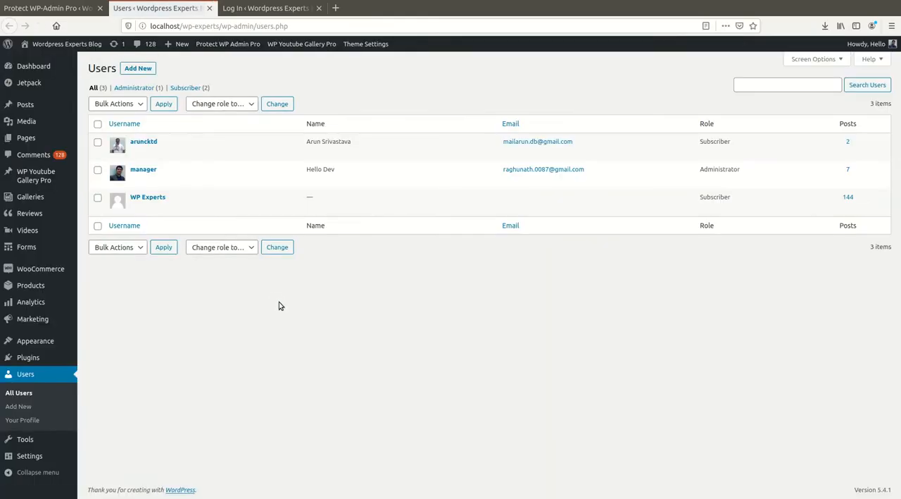
pyautogui.click(136, 68)
# Fill in the new user's username, first name and last name as test, and enter a test e-mail address.
pyautogui.click(249, 112)
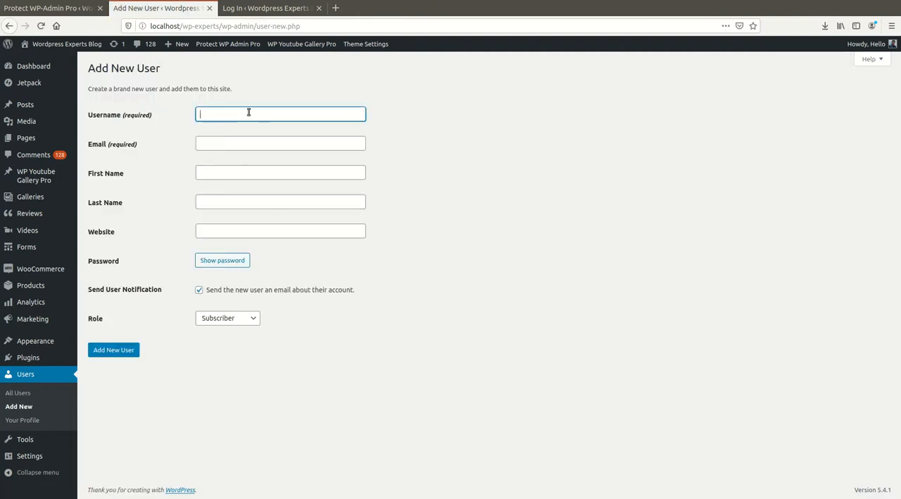
pyautogui.write('test')
pyautogui.click(243, 141)
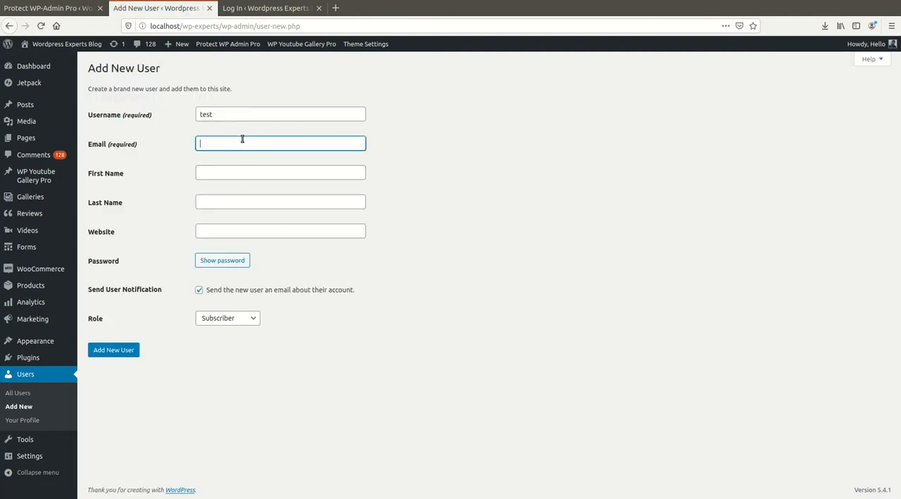
pyautogui.write('test@gmail.com')
pyautogui.click(228, 168)
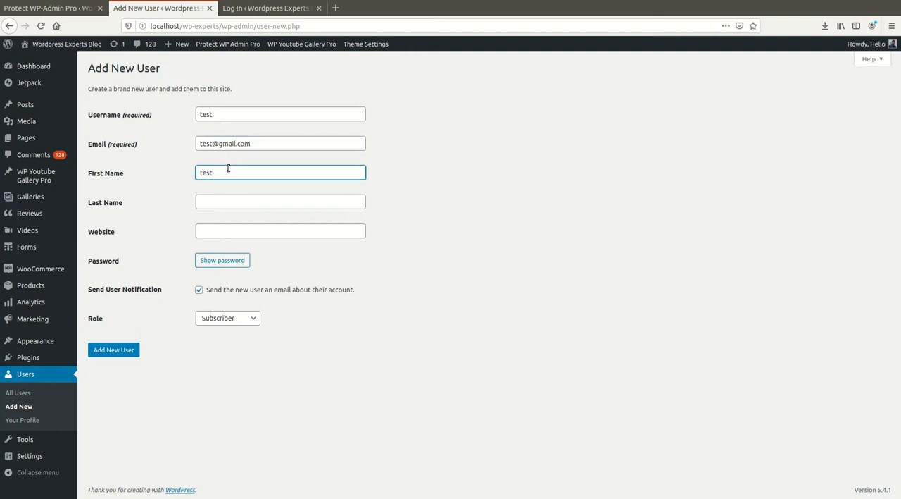
pyautogui.click(253, 201)
pyautogui.write('tes')
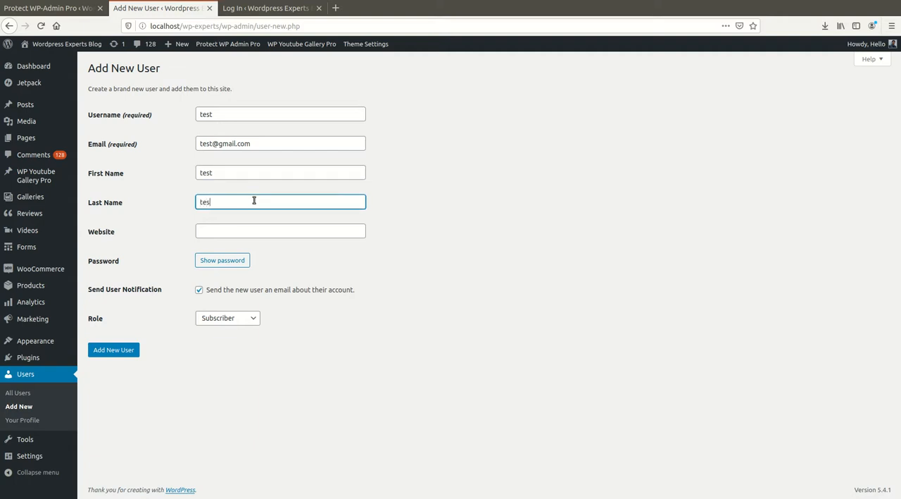
pyautogui.write('t')
# Replace the generated account password, confirm the weak password, turn off the new user's e-mail notification and create the user.
pyautogui.click(221, 260)
pyautogui.tripleClick(254, 260)
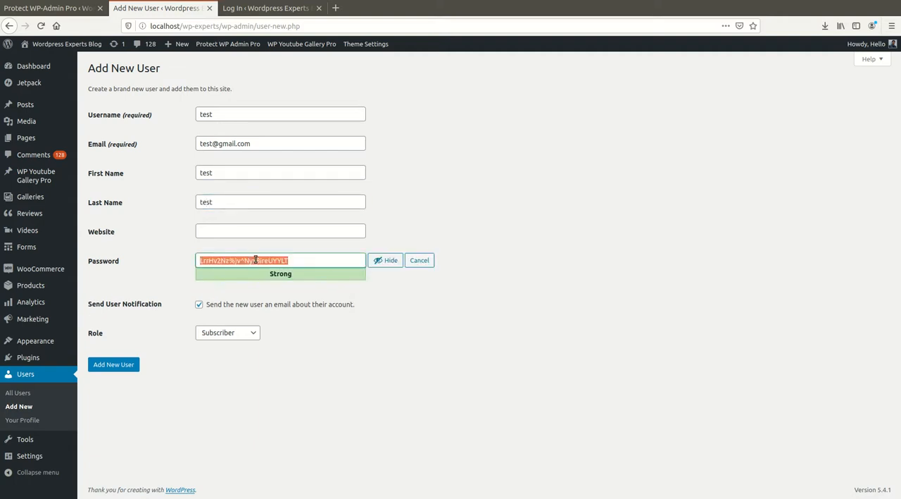
pyautogui.write('pass')
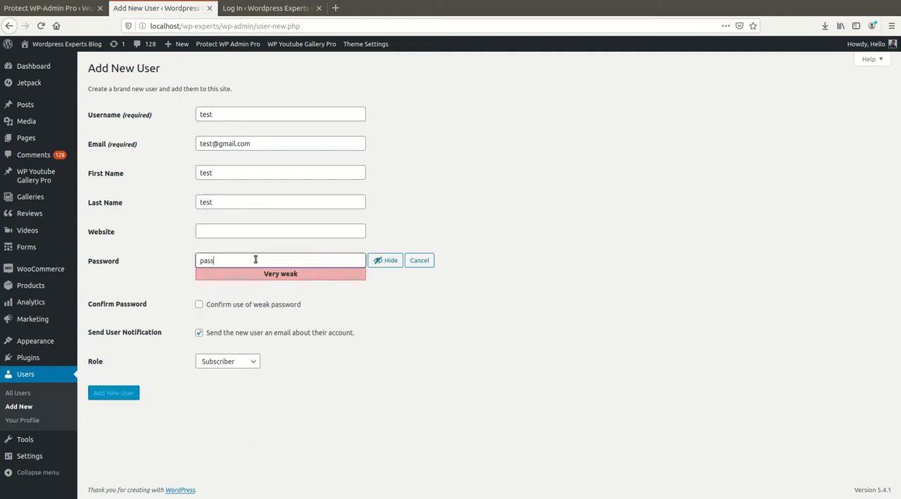
pyautogui.write('@123')
pyautogui.click(199, 304)
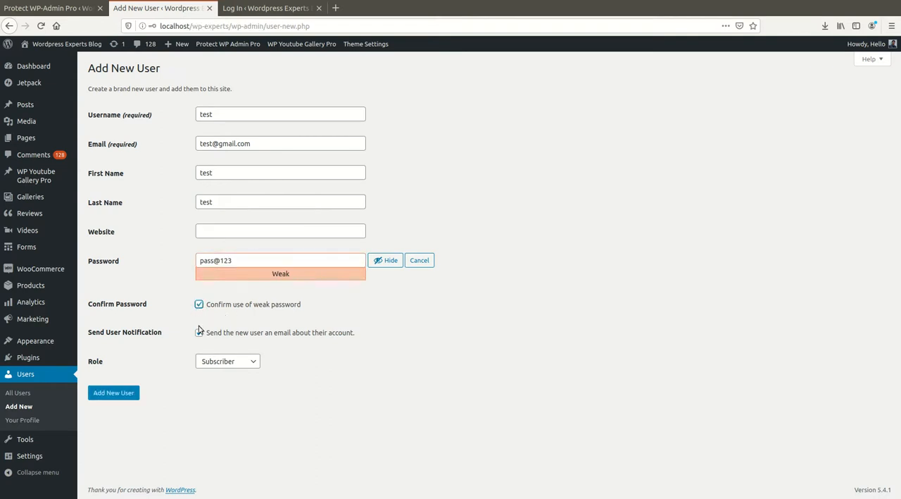
pyautogui.click(199, 332)
pyautogui.click(115, 393)
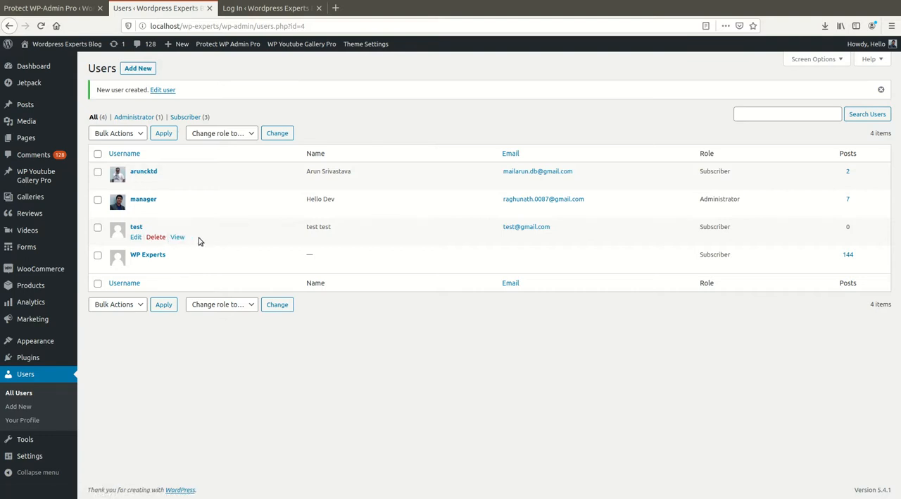
# Reload the users list and open the test user's profile to check its username field.
pyautogui.click(61, 11)
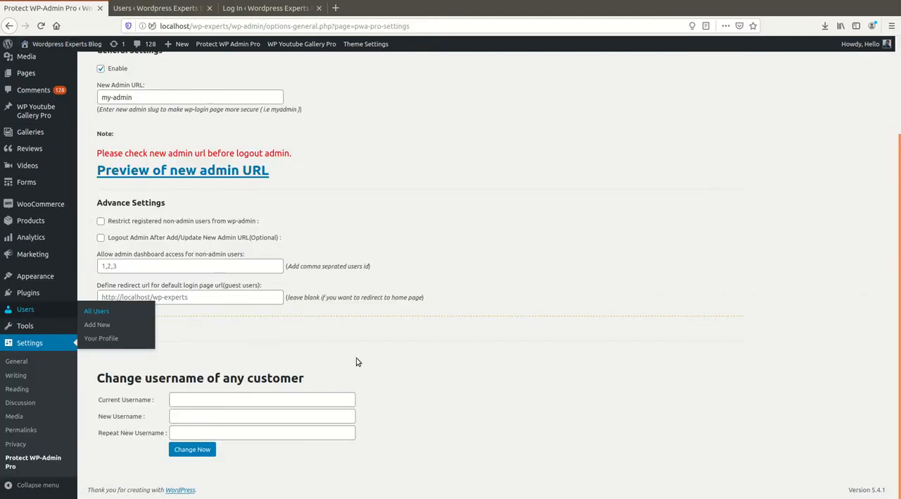
pyautogui.click(144, 12)
pyautogui.click(41, 27)
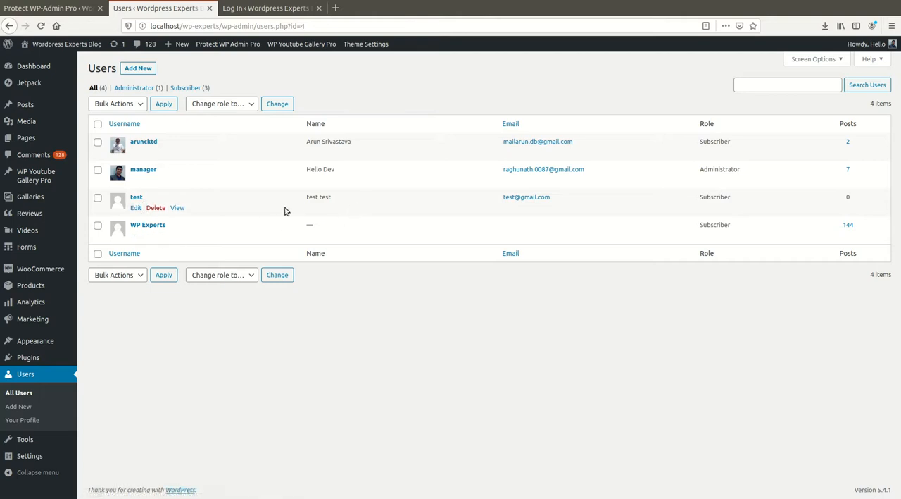
pyautogui.click(135, 207)
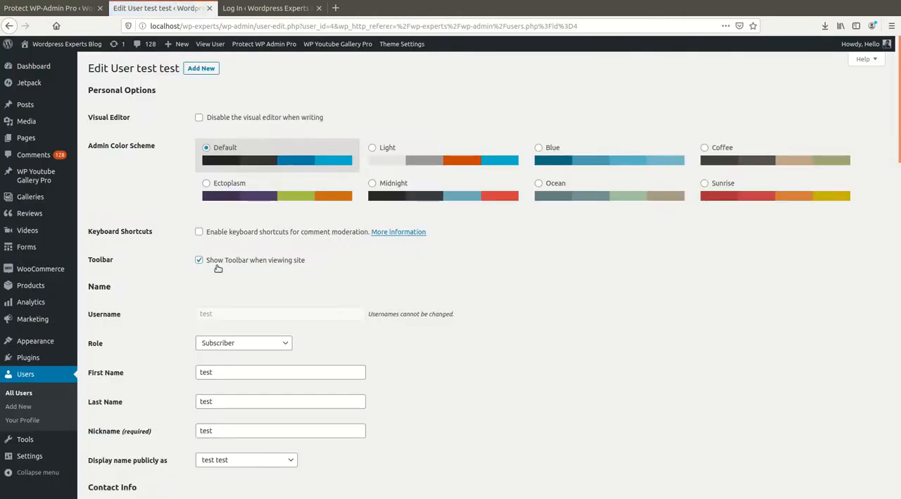
pyautogui.scroll(-3, 218, 281)
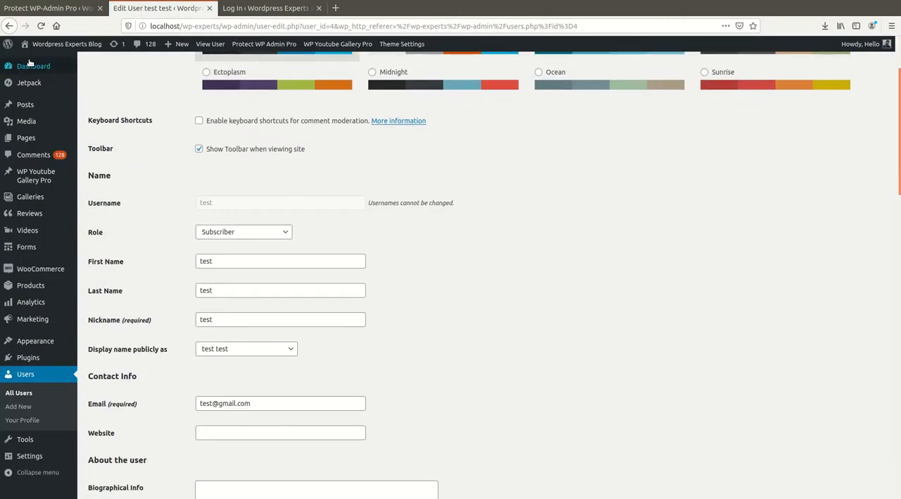
# In the Protect WP-Admin Pro settings, change the customer username test to demo and confirm the change.
pyautogui.click(39, 9)
pyautogui.click(209, 398)
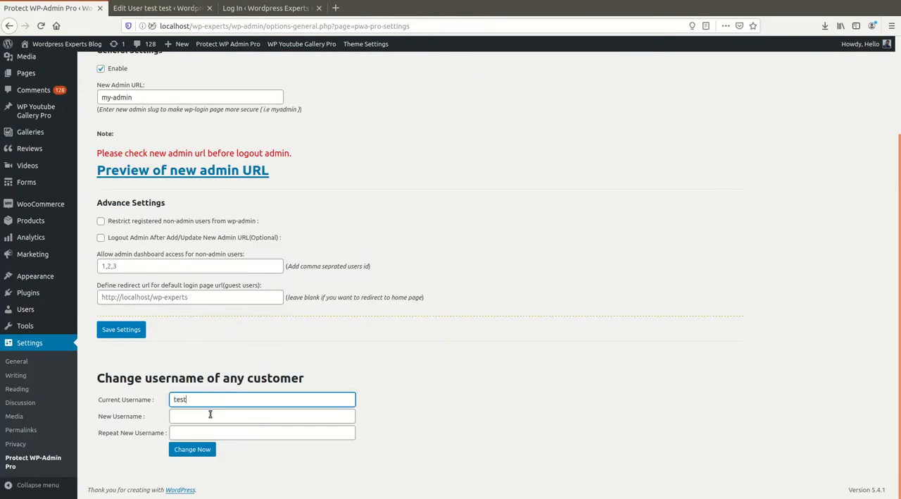
pyautogui.click(204, 416)
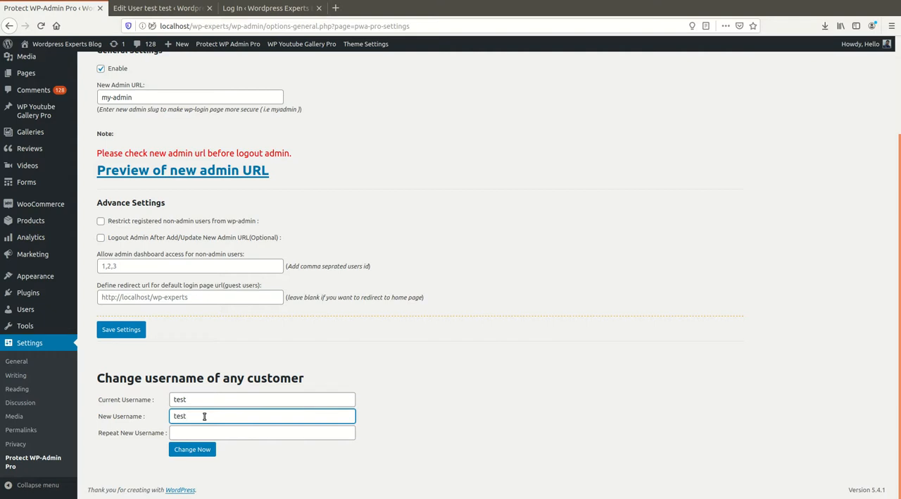
pyautogui.write('n')
pyautogui.hotkey('ctrl', 'a')
pyautogui.write('demo')
pyautogui.click(229, 433)
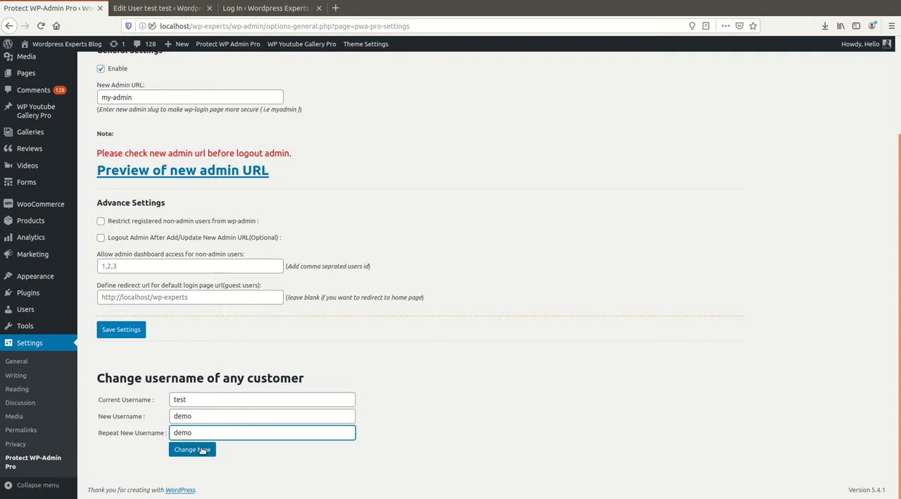
pyautogui.click(204, 449)
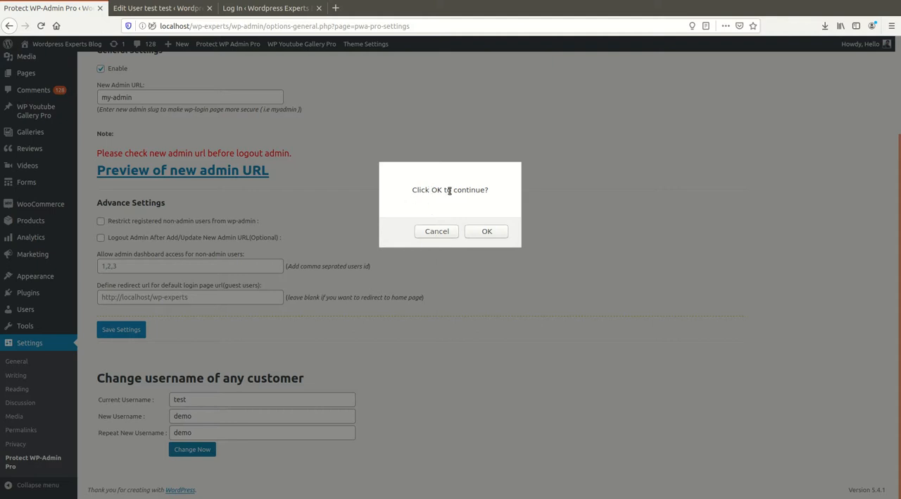
pyautogui.click(486, 231)
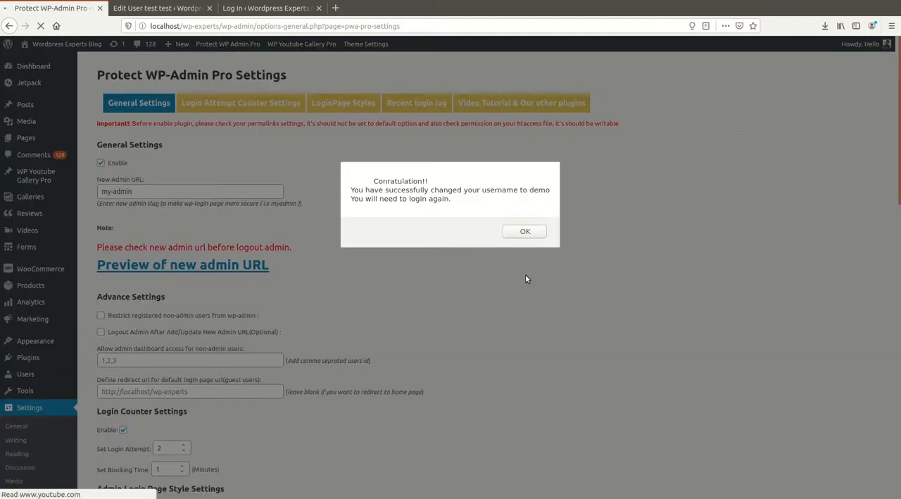
pyautogui.click(525, 231)
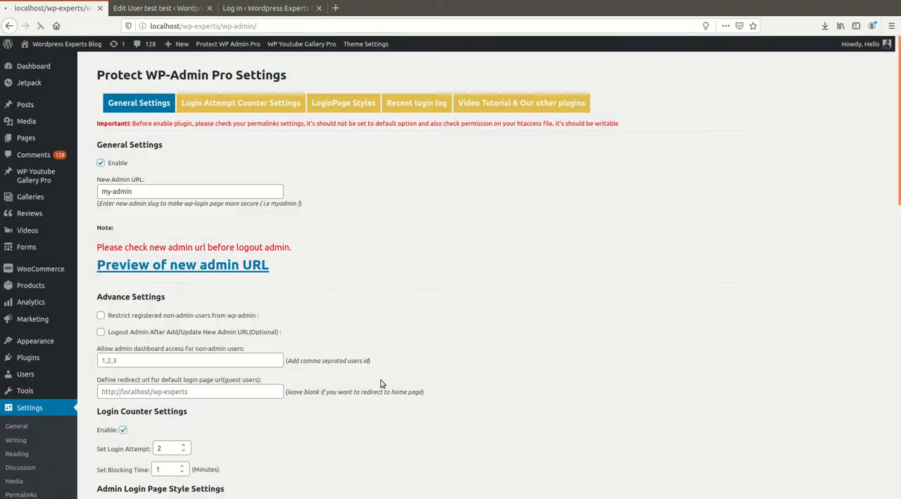
# Reload the test user's profile page to check its username after the change.
pyautogui.scroll(-1, 315, 435)
pyautogui.scroll(1, 315, 434)
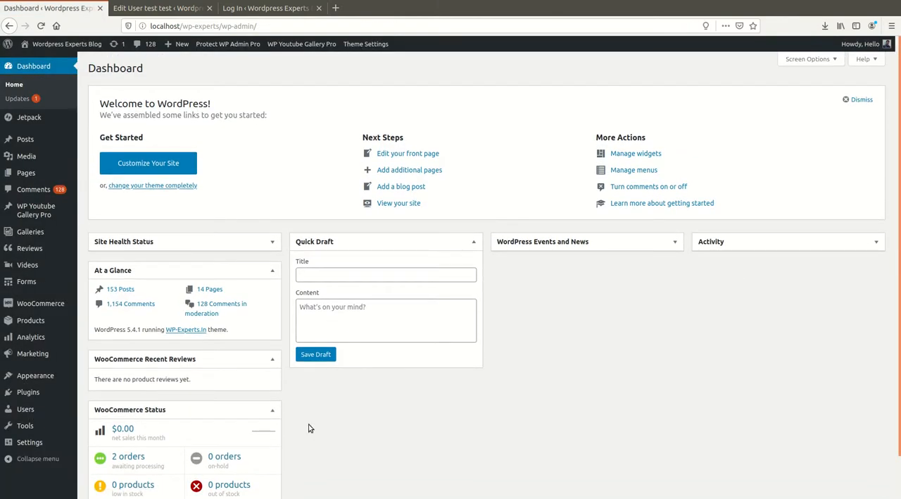
pyautogui.click(158, 8)
pyautogui.press('F5')
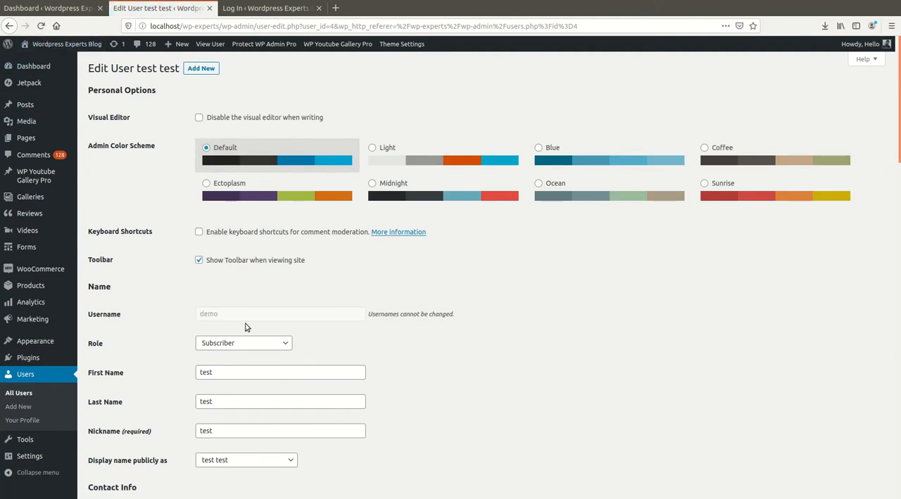
pyautogui.scroll(-1, 231, 323)
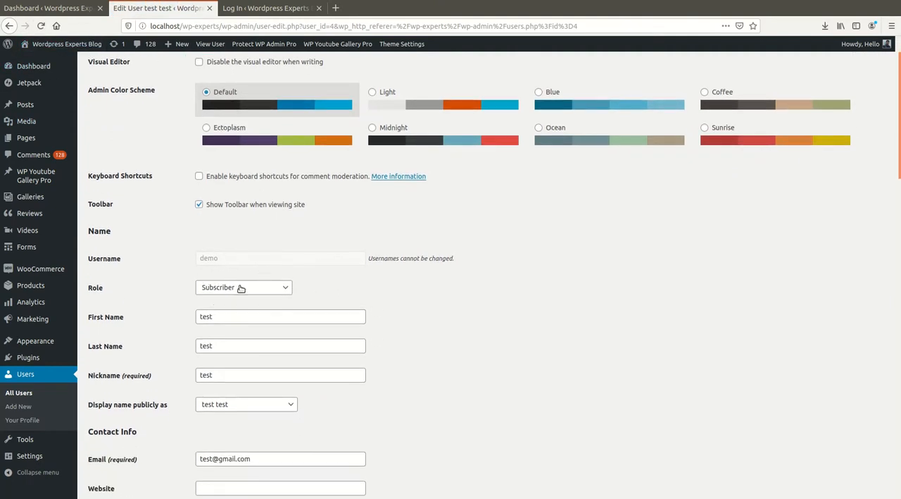
# Reopen the Protect WP-Admin Pro settings from the dashboard and look over its General Settings page.
pyautogui.click(59, 14)
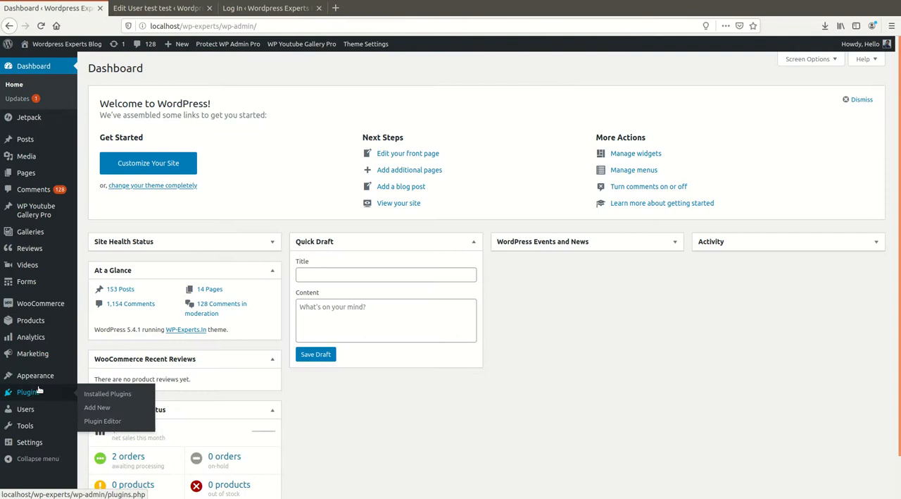
pyautogui.moveTo(40, 384)
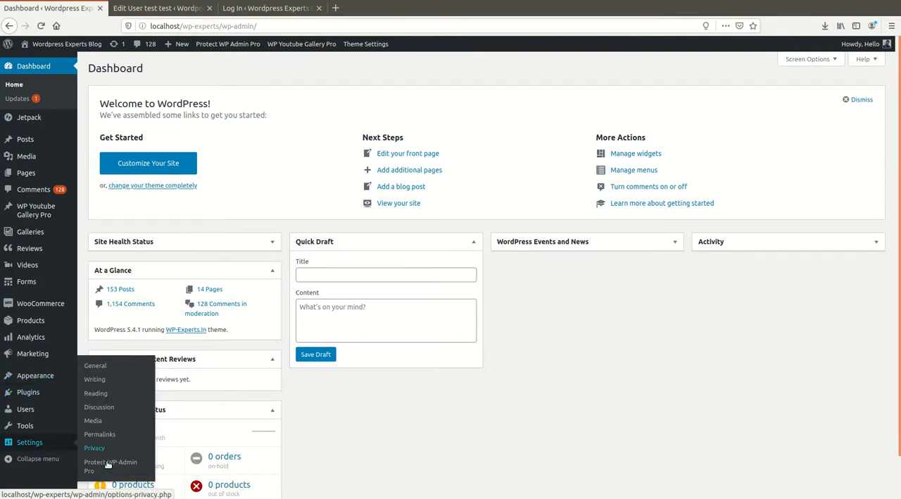
pyautogui.click(113, 459)
pyautogui.scroll(-3, 326, 340)
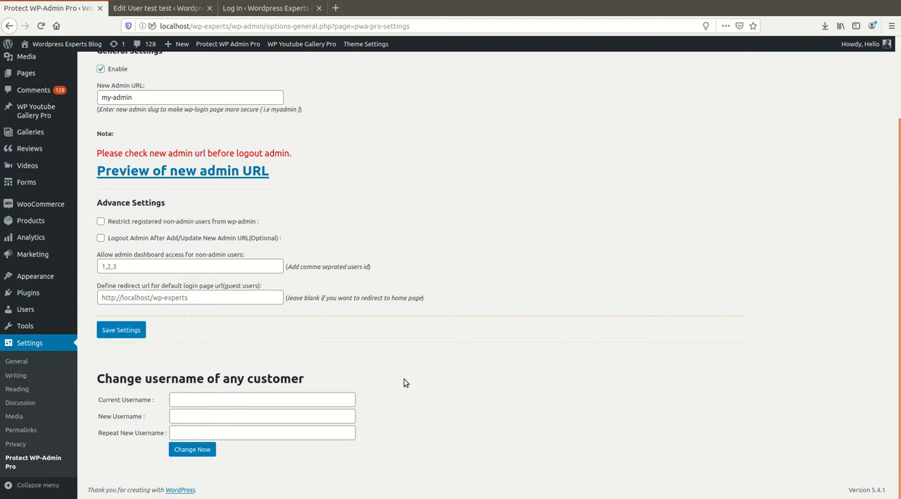
pyautogui.scroll(3, 403, 378)
pyautogui.scroll(-3, 338, 402)
pyautogui.scroll(1, 195, 378)
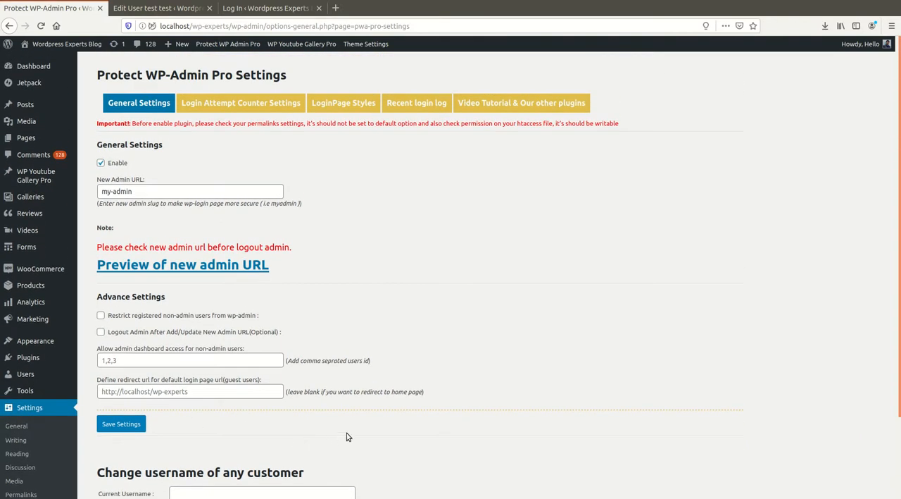
# Look over the General Settings page again, from the new admin URL to the customer username form.
pyautogui.scroll(-3, 275, 391)
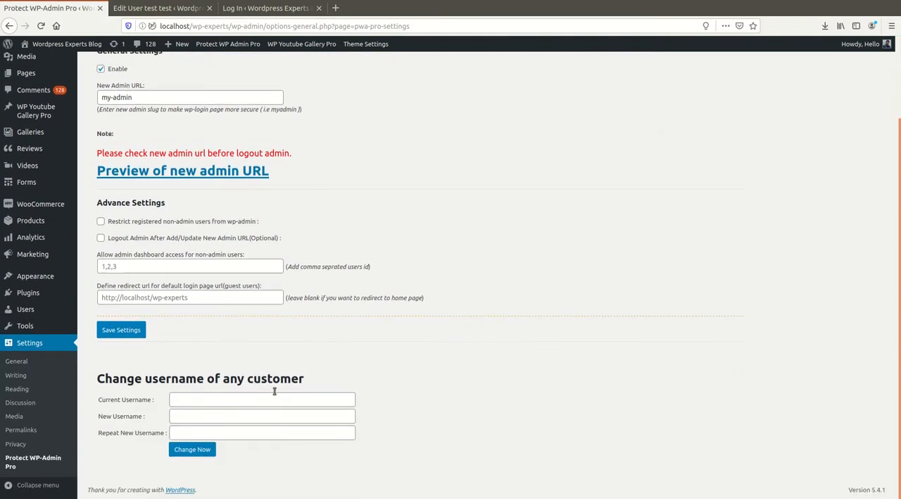
pyautogui.scroll(3, 296, 408)
pyautogui.scroll(-3, 282, 423)
pyautogui.scroll(3, 365, 411)
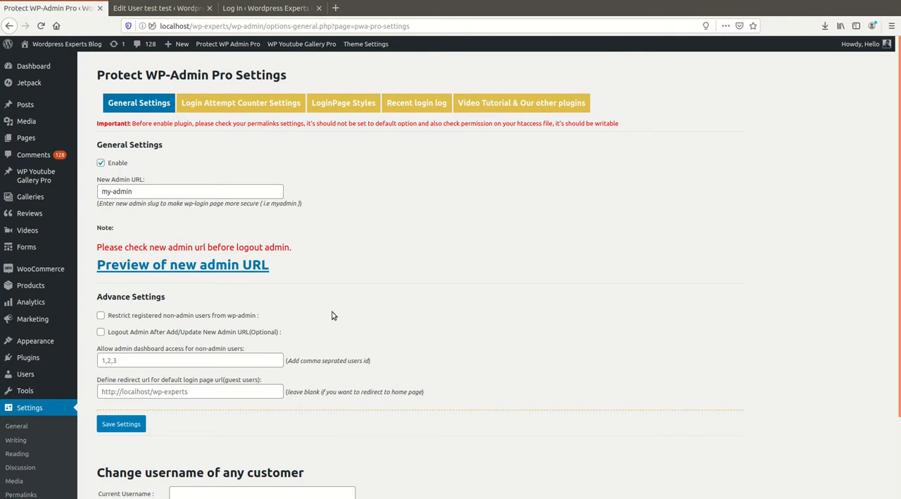
pyautogui.scroll(-3, 334, 316)
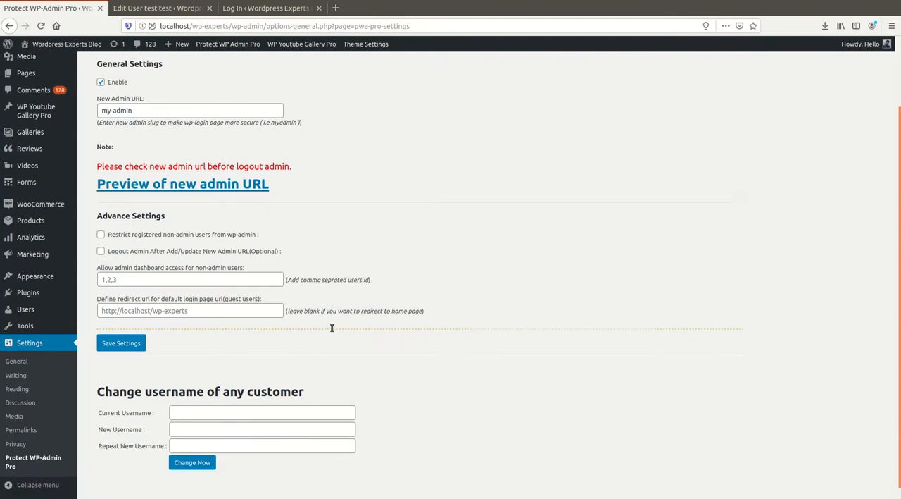
pyautogui.scroll(3, 377, 356)
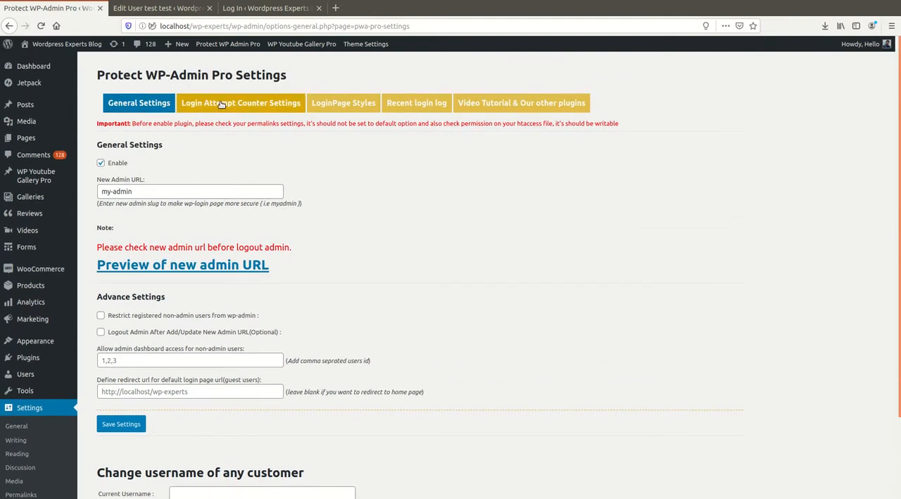
# Review the enable, login attempt and blocking time options in the Login Attempt Counter Settings and save them.
pyautogui.click(243, 102)
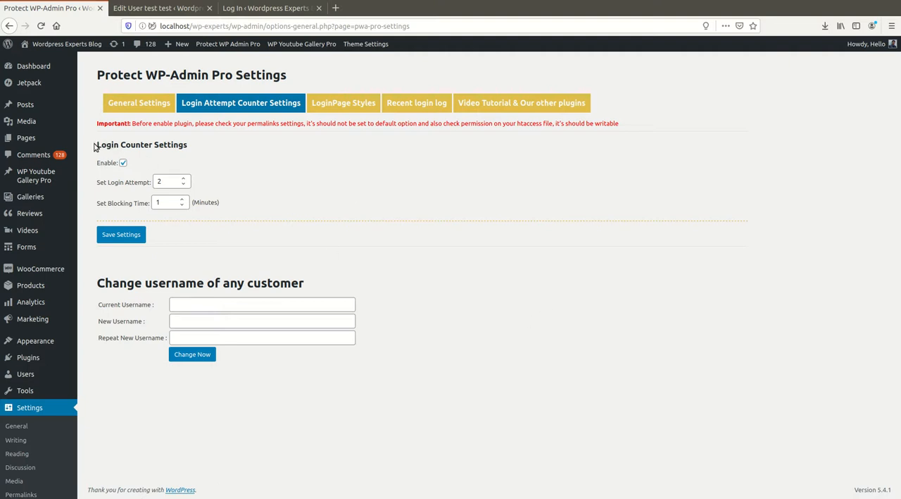
pyautogui.moveTo(95, 145); pyautogui.dragTo(226, 147)
pyautogui.click(123, 163)
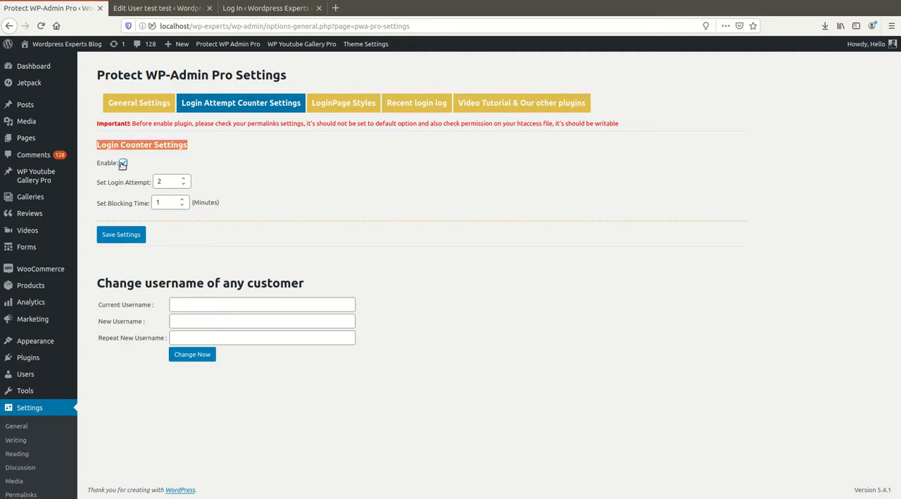
pyautogui.click(122, 164)
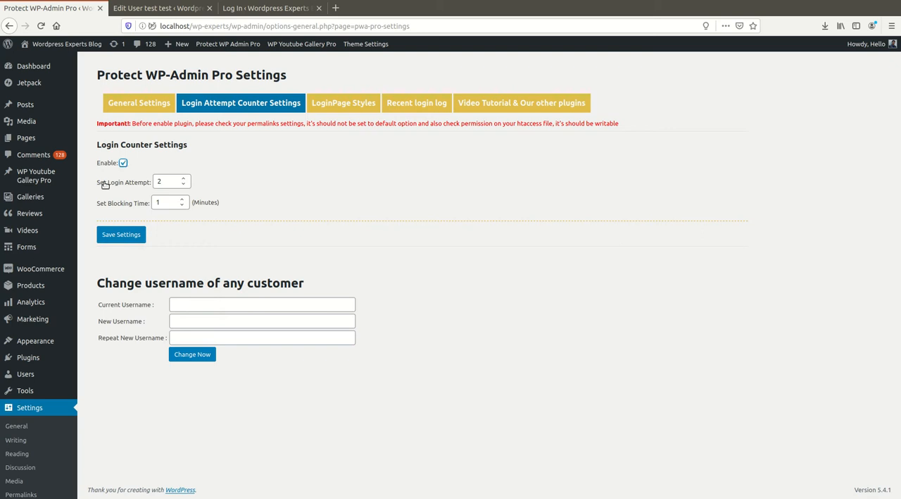
pyautogui.doubleClick(166, 181)
pyautogui.click(249, 199)
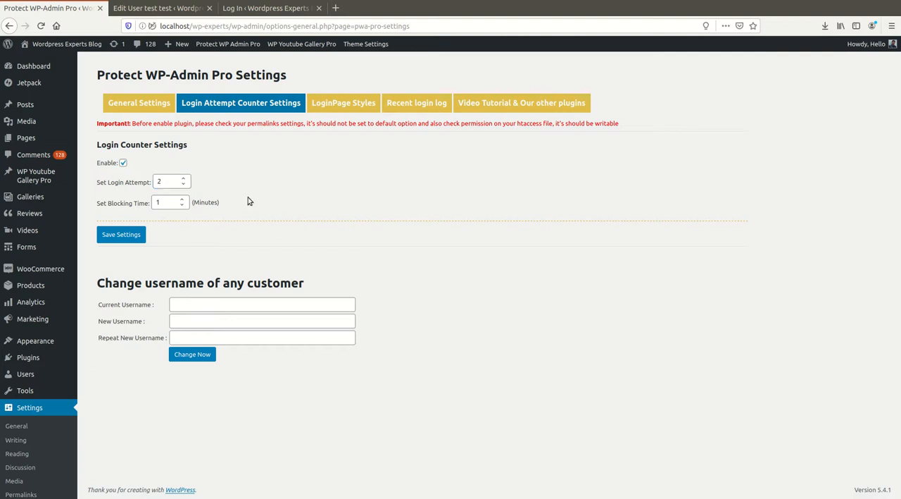
pyautogui.doubleClick(162, 203)
pyautogui.moveTo(95, 183); pyautogui.dragTo(151, 185)
pyautogui.moveTo(96, 209); pyautogui.dragTo(132, 210)
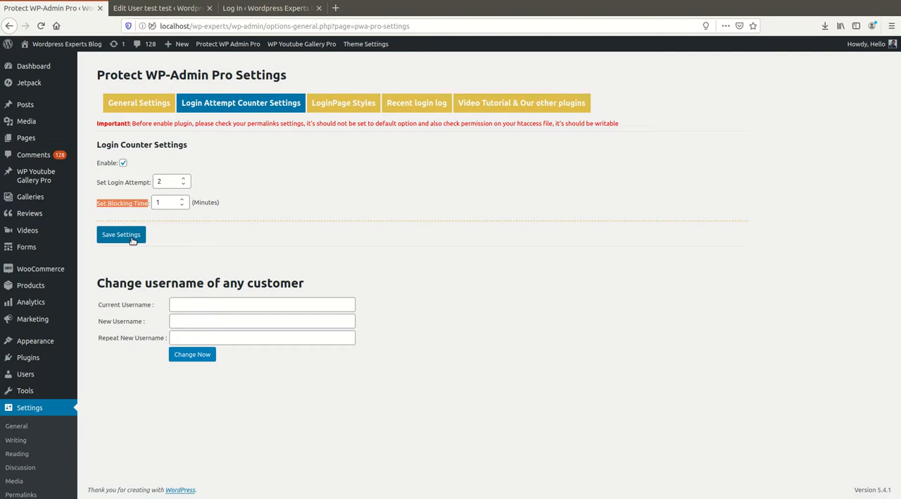
pyautogui.click(133, 240)
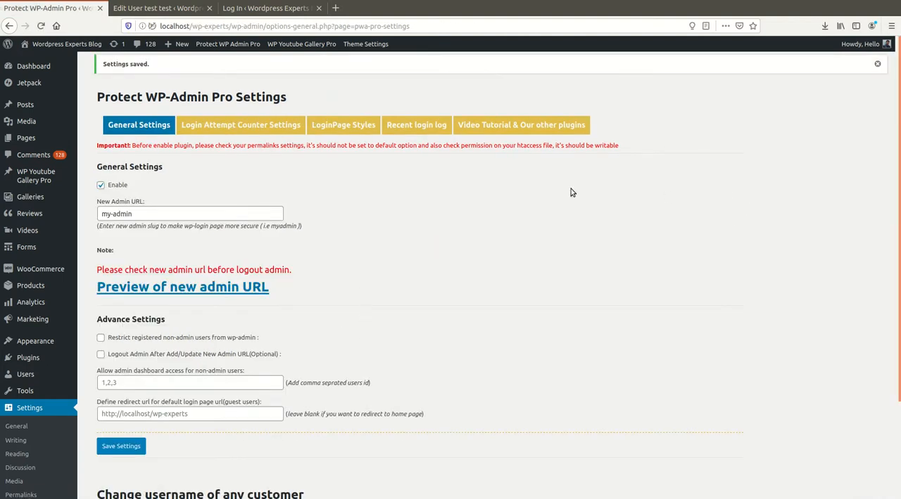
# Enable Logout Admin After Add/Update New Admin URL, save the settings and log out of WordPress.
pyautogui.click(101, 354)
pyautogui.click(116, 449)
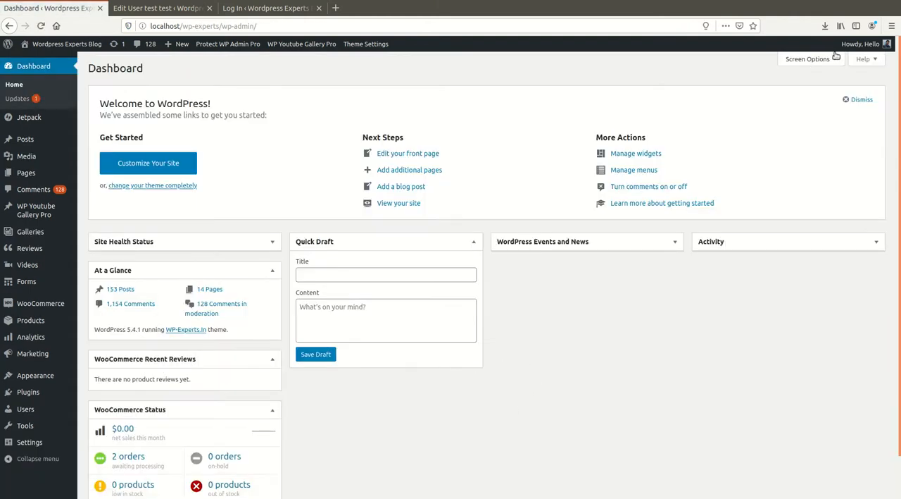
pyautogui.moveTo(861, 45)
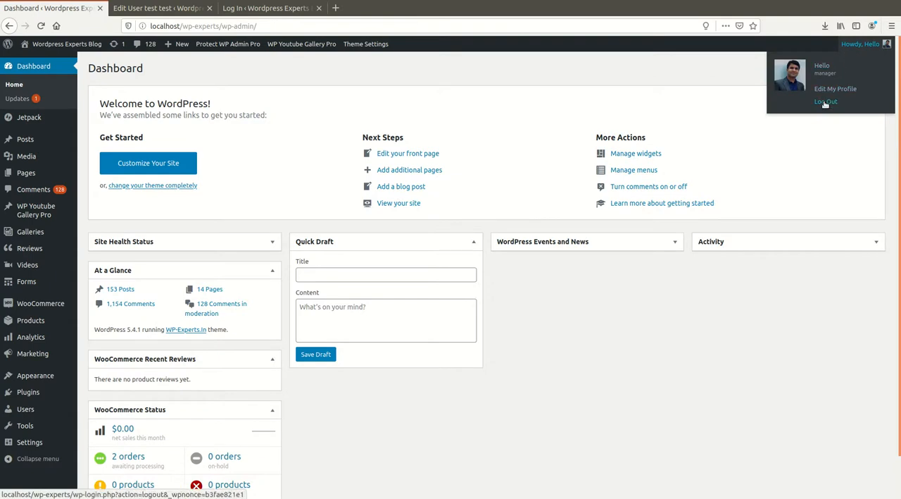
pyautogui.click(826, 103)
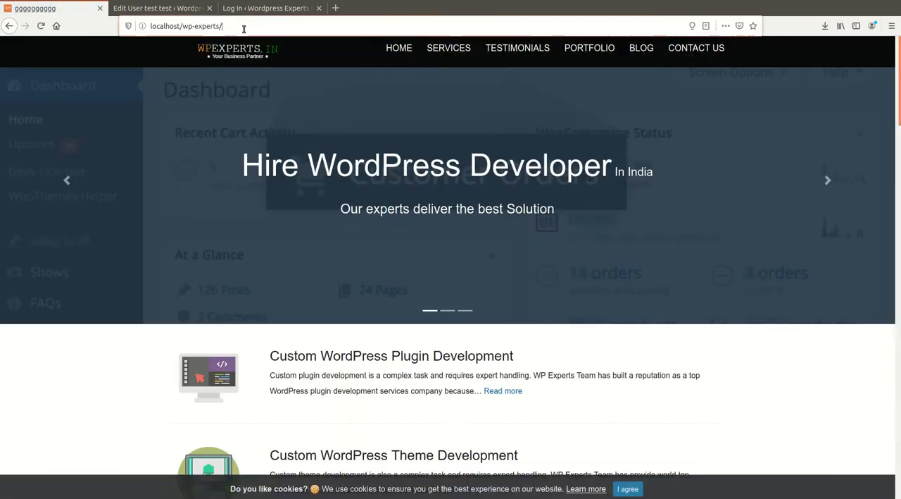
# Check the new login page at localhost/wp-experts/my-admin, reloading it without the preview parameter.
pyautogui.click(243, 28)
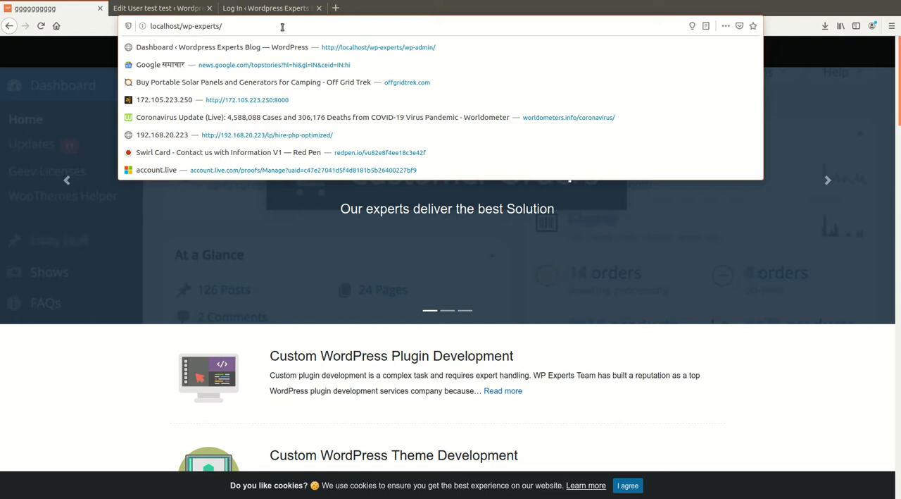
pyautogui.write('my')
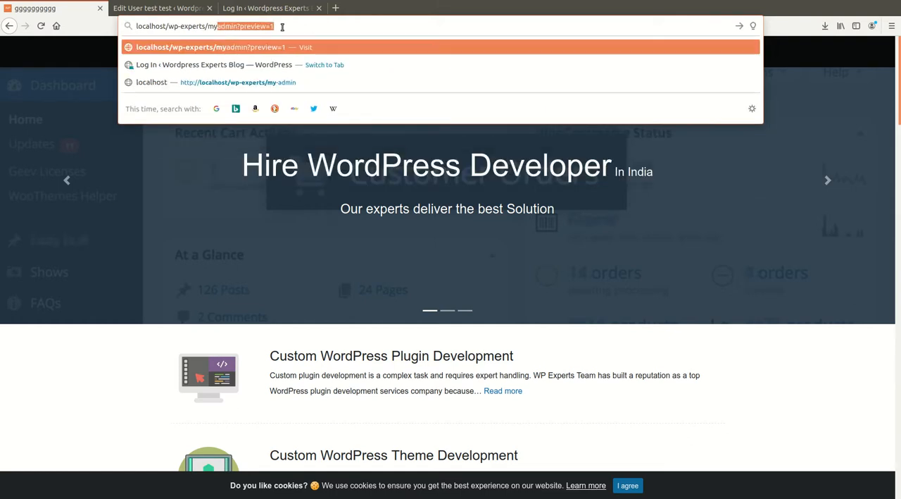
pyautogui.write('-admin')
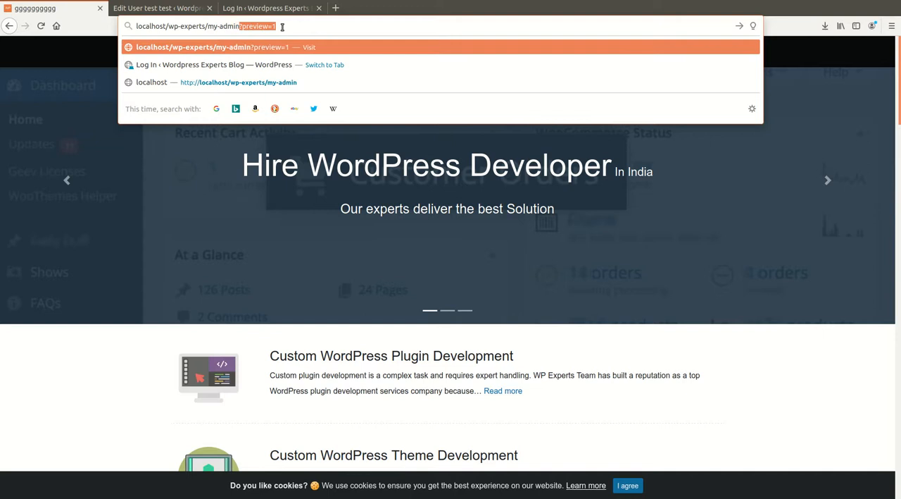
pyautogui.press('Return')
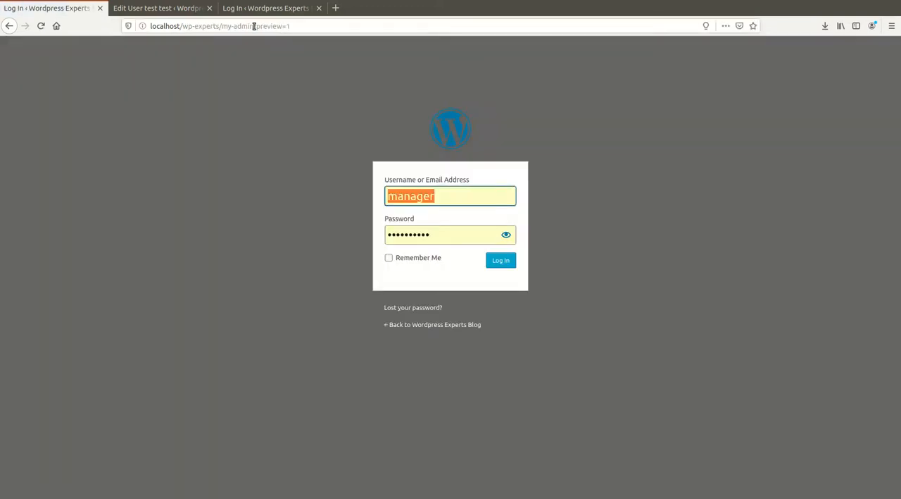
pyautogui.moveTo(255, 26); pyautogui.dragTo(336, 24)
pyautogui.press('BackSpace')
pyautogui.press('Return')
# Try to open the default admin address localhost/wp-experts/wp-admin/ while logged out.
pyautogui.moveTo(221, 27); pyautogui.dragTo(350, 36)
pyautogui.write('w')
pyautogui.press('Return')
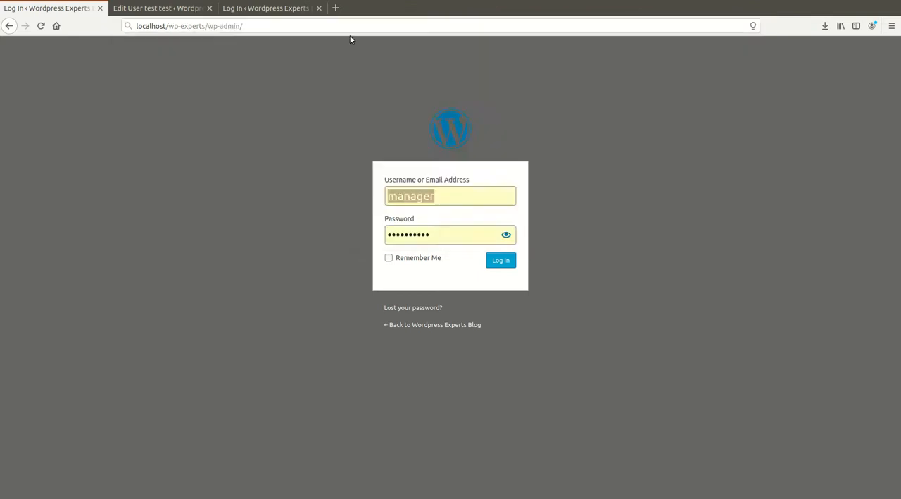
# Try to open the default login address localhost/wp-experts/wp-login.php while logged out.
pyautogui.click(276, 26)
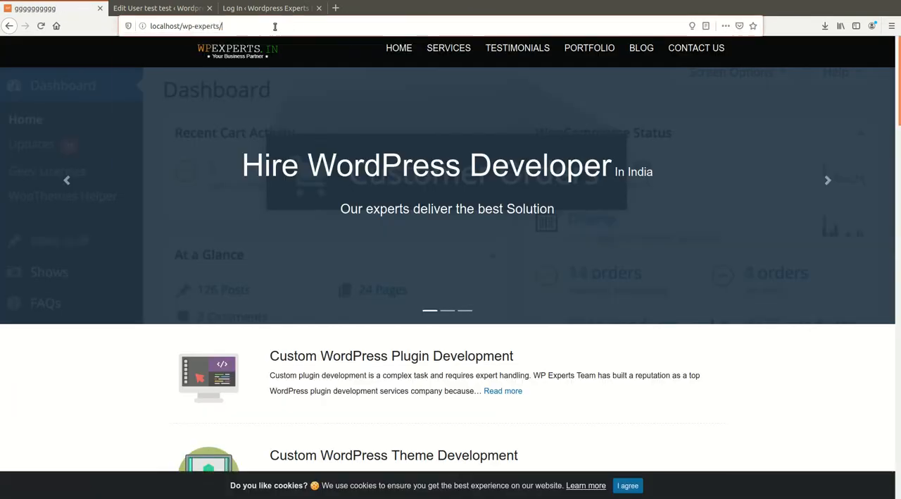
pyautogui.click(290, 25)
pyautogui.write('wp-')
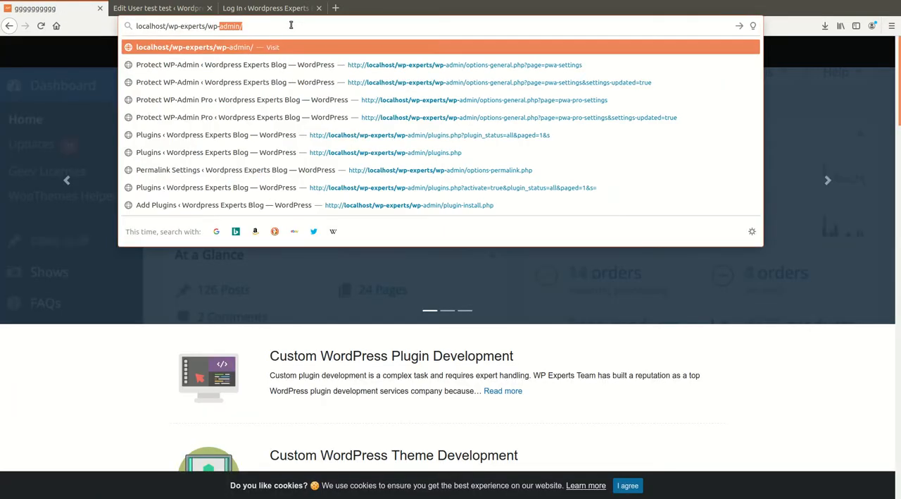
pyautogui.write('login')
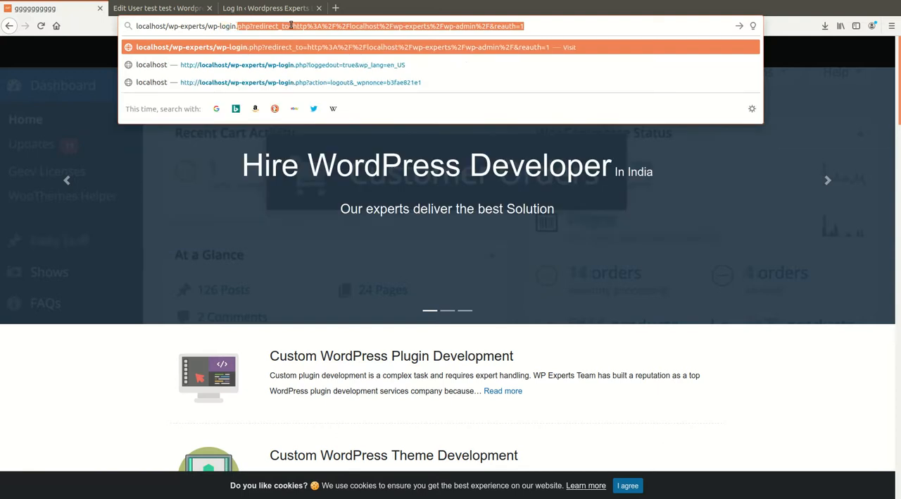
pyautogui.write('.php')
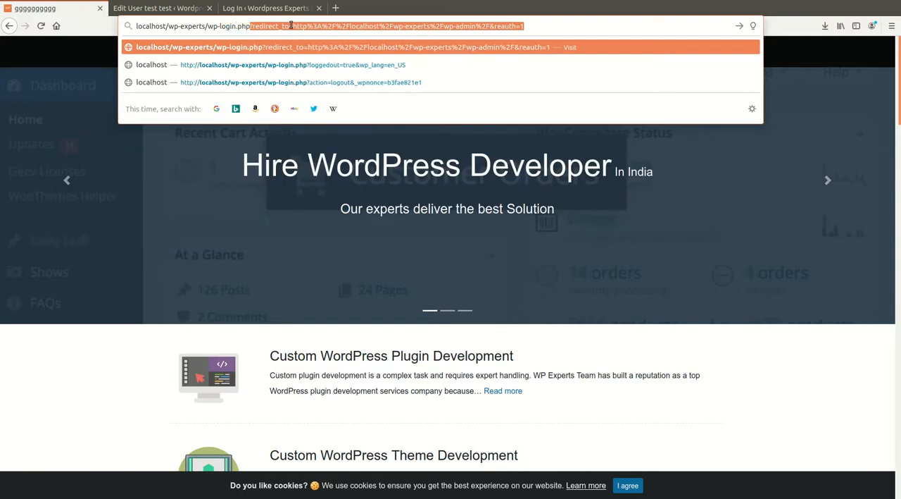
pyautogui.press('Delete')
pyautogui.press('Return')
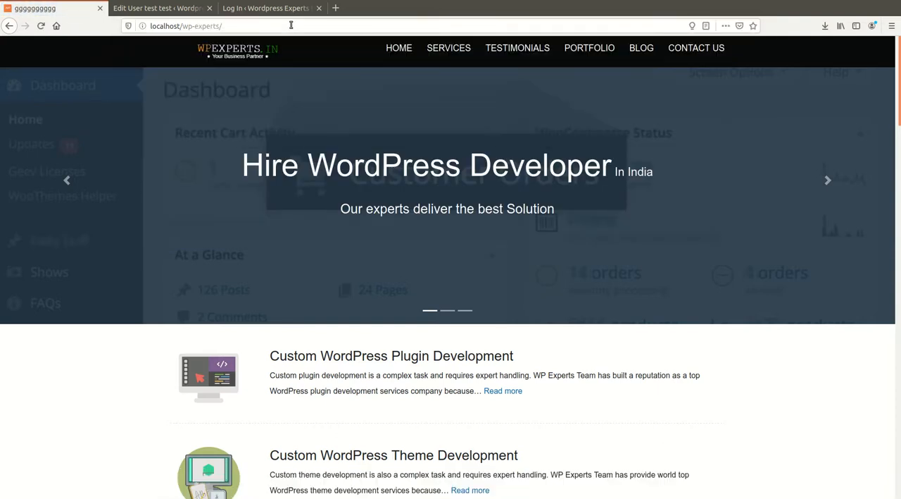
# Open the custom login page at localhost/wp-experts/my-admin without any preview parameter.
pyautogui.click(327, 29)
pyautogui.click(327, 28)
pyautogui.write('w')
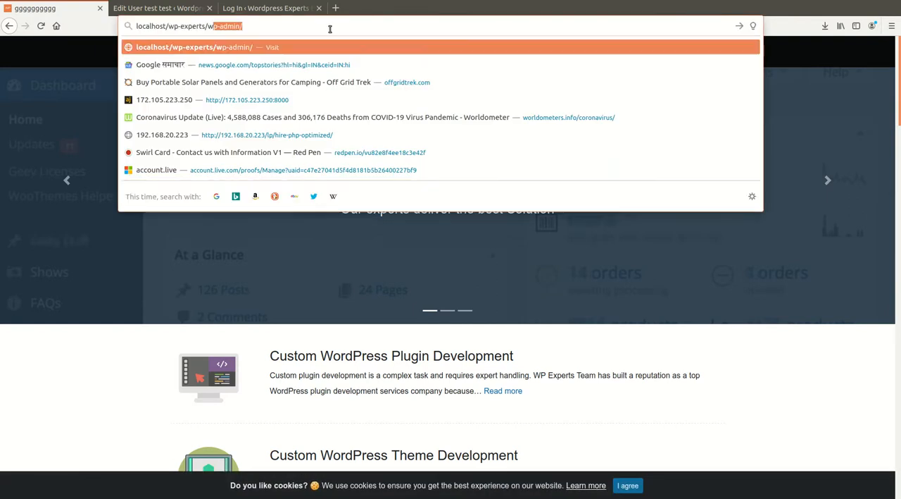
pyautogui.press('BackSpace')
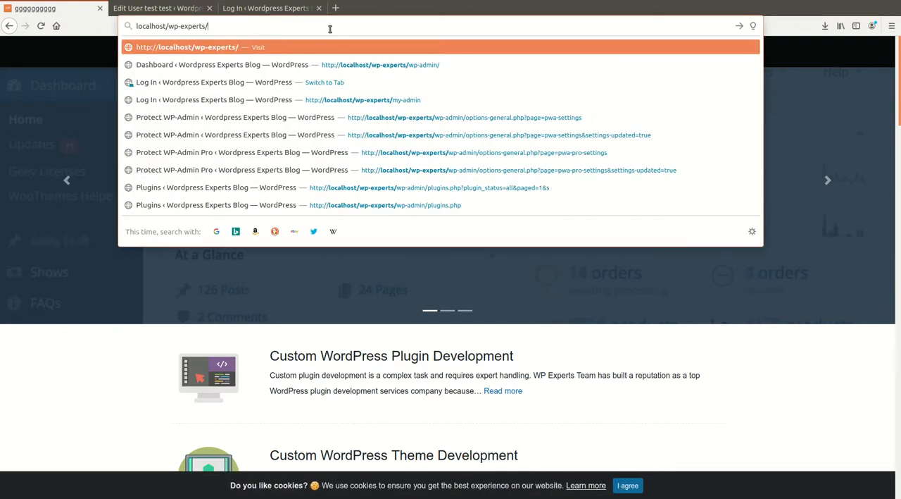
pyautogui.write('admin')
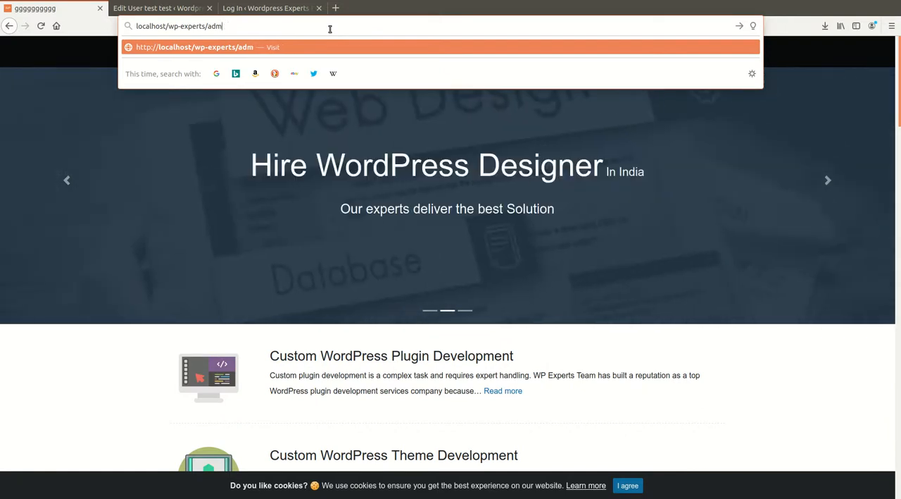
pyautogui.press('BackSpace')
pyautogui.press('BackSpace')
pyautogui.press('BackSpace')
pyautogui.press('BackSpace')
pyautogui.press('BackSpace')
pyautogui.write('my')
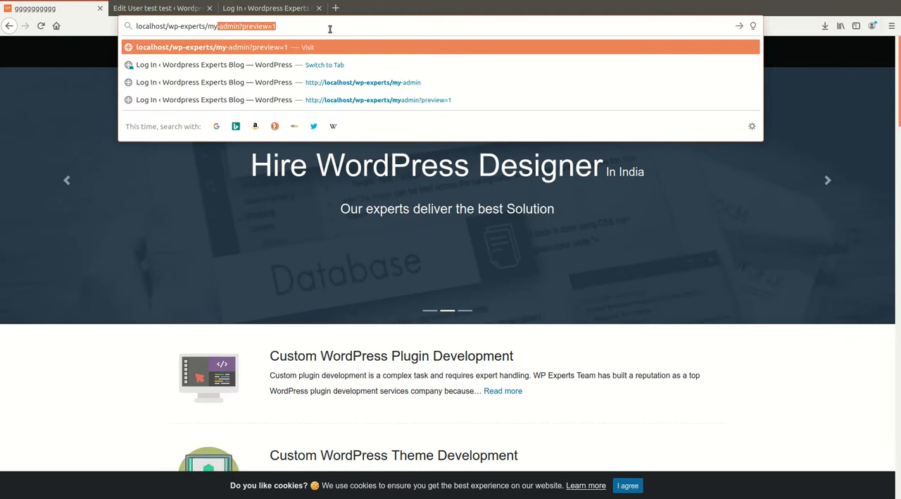
pyautogui.write('-admin')
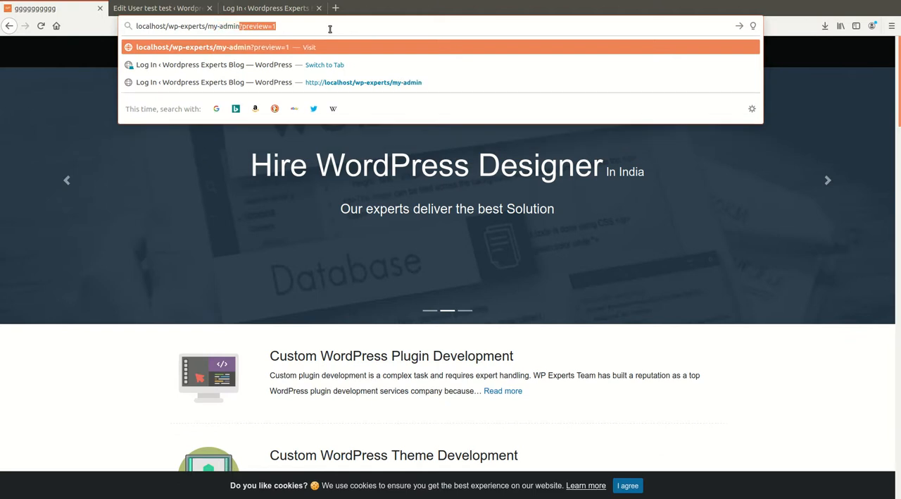
pyautogui.press('Delete')
pyautogui.press('Return')
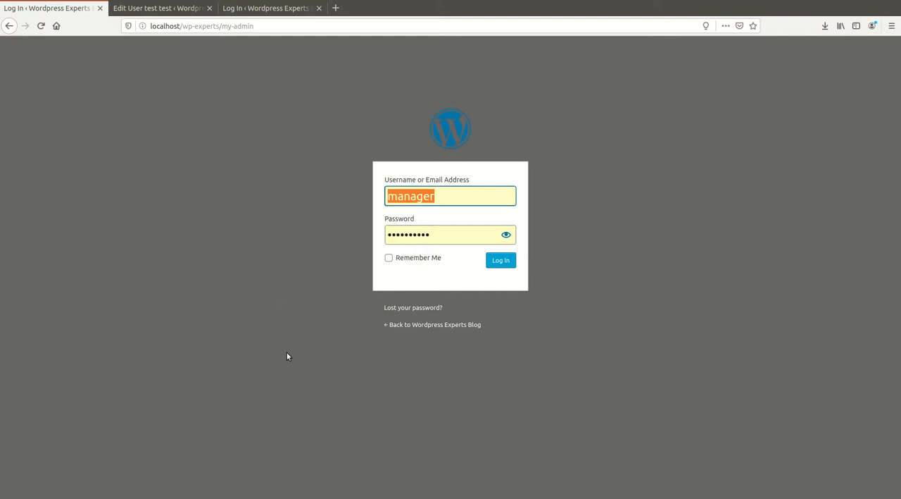
# Log in with the prefilled credentials, glance over the dashboard and log out again.
pyautogui.click(502, 262)
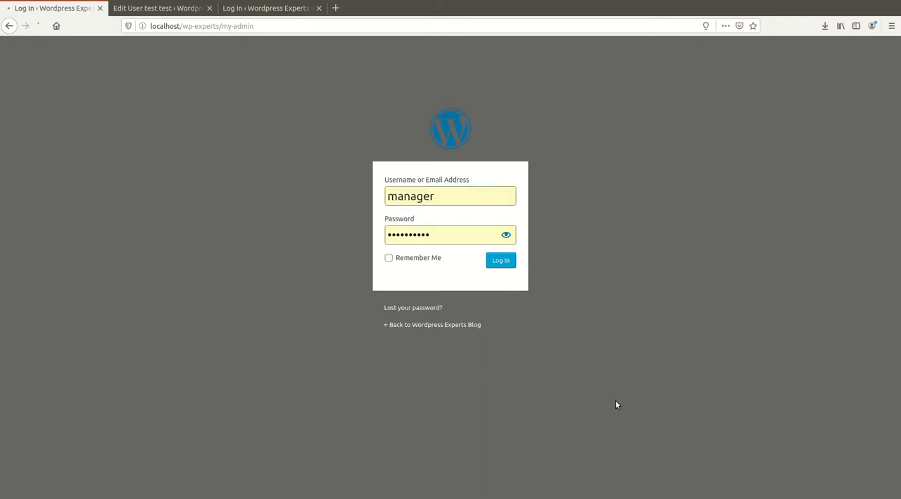
pyautogui.scroll(-1, 169, 350)
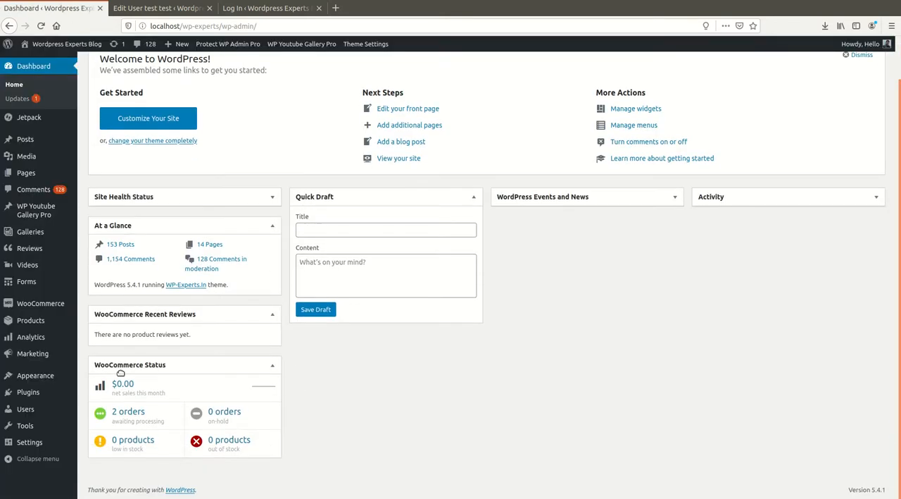
pyautogui.scroll(1, 297, 303)
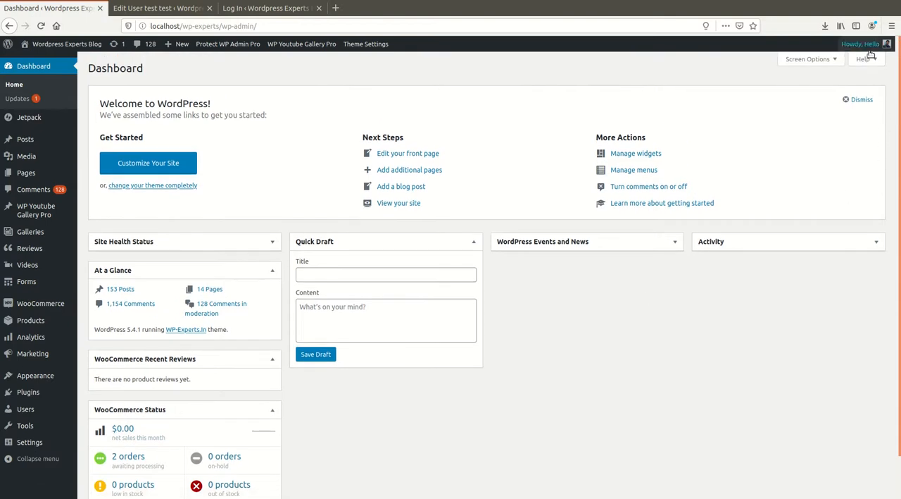
pyautogui.moveTo(861, 44)
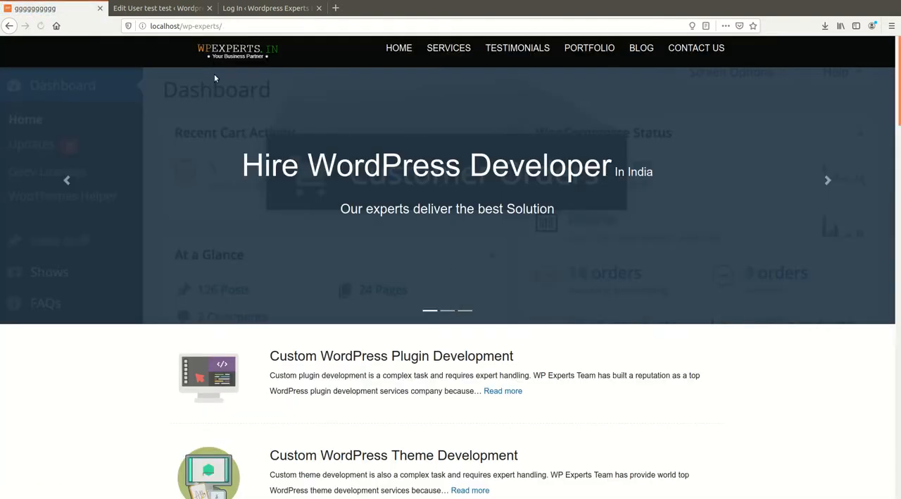
# Return to the custom login page at localhost/wp-experts/my-admin.
pyautogui.click(264, 26)
pyautogui.click(274, 26)
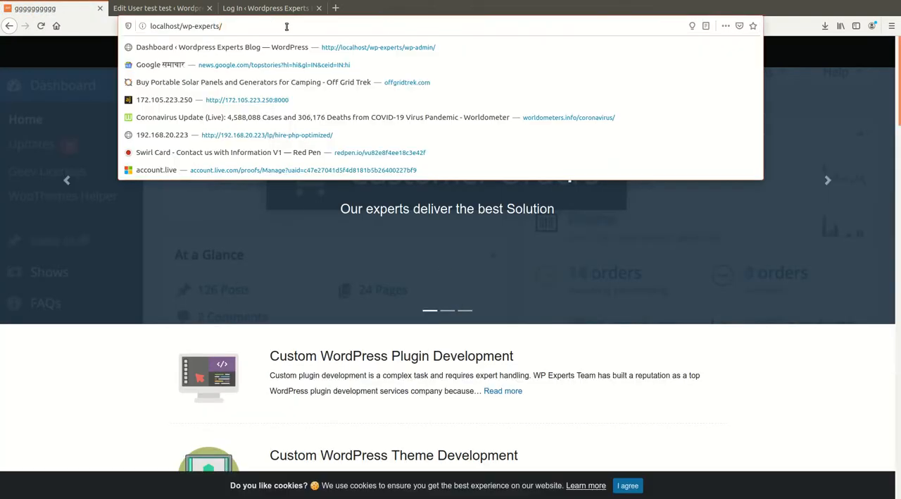
pyautogui.write('my-admin')
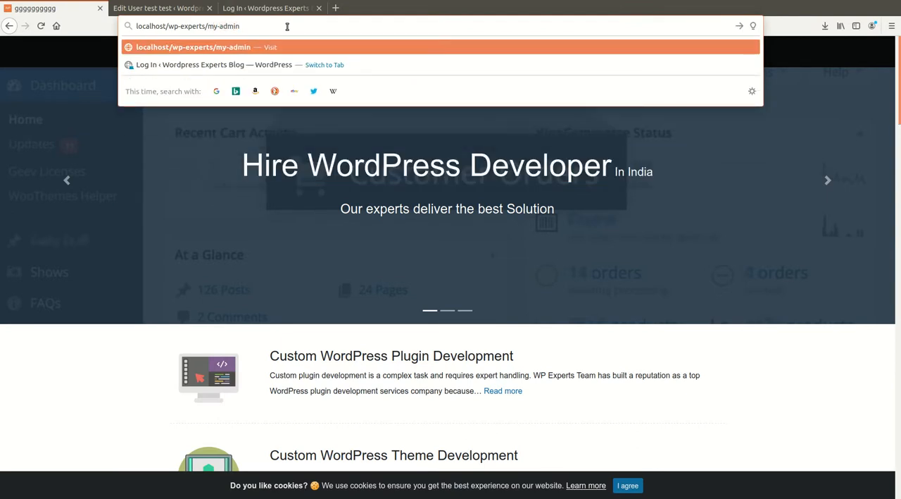
pyautogui.press('BackSpace')
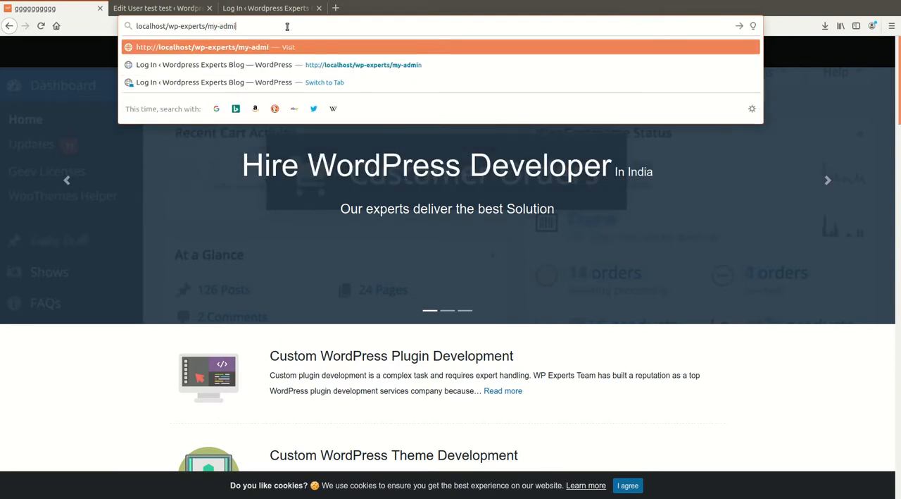
pyautogui.write('n')
pyautogui.press('Return')
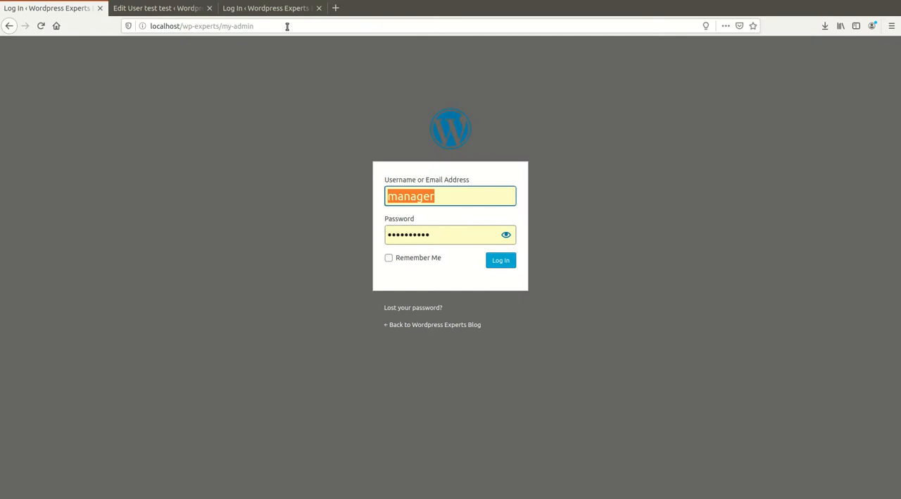
# Attempt a login with an incorrect account password to test the login attempt counter.
pyautogui.click(440, 237)
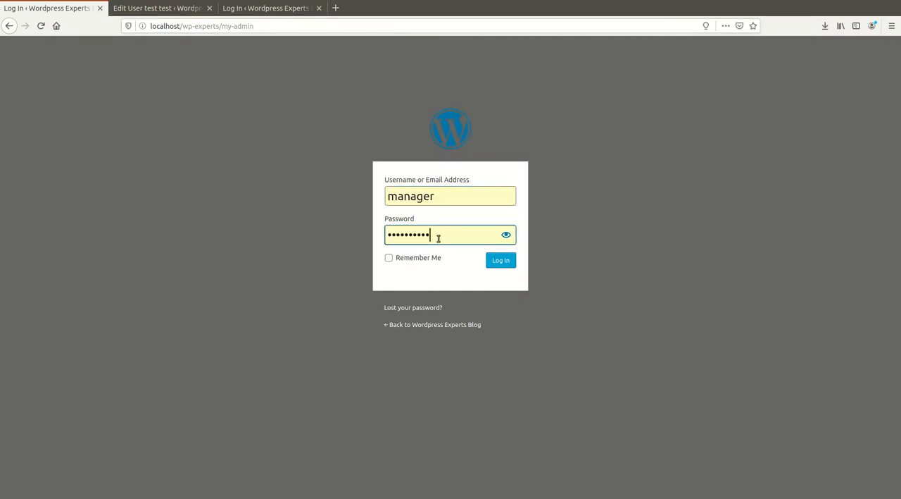
pyautogui.write('xxxxxx')
pyautogui.click(497, 262)
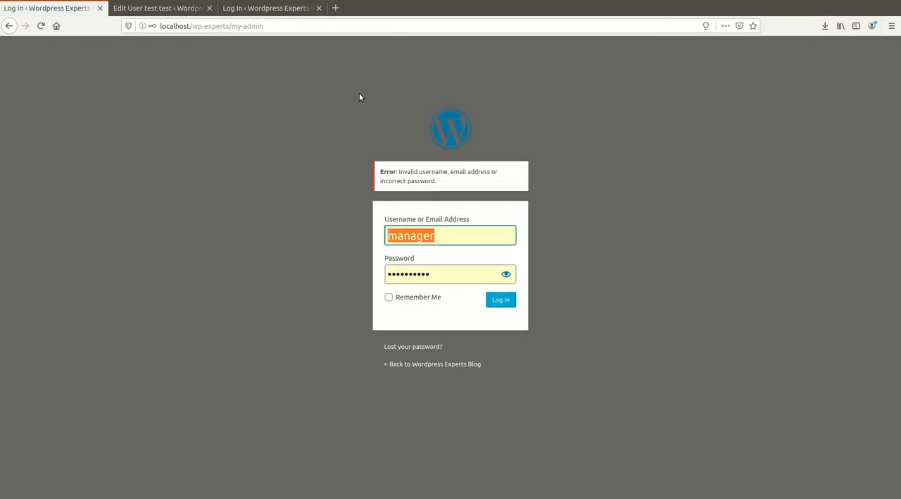
# Replace the prefilled account password with another incorrect one for a second failed login attempt.
pyautogui.click(320, 290)
pyautogui.doubleClick(456, 275)
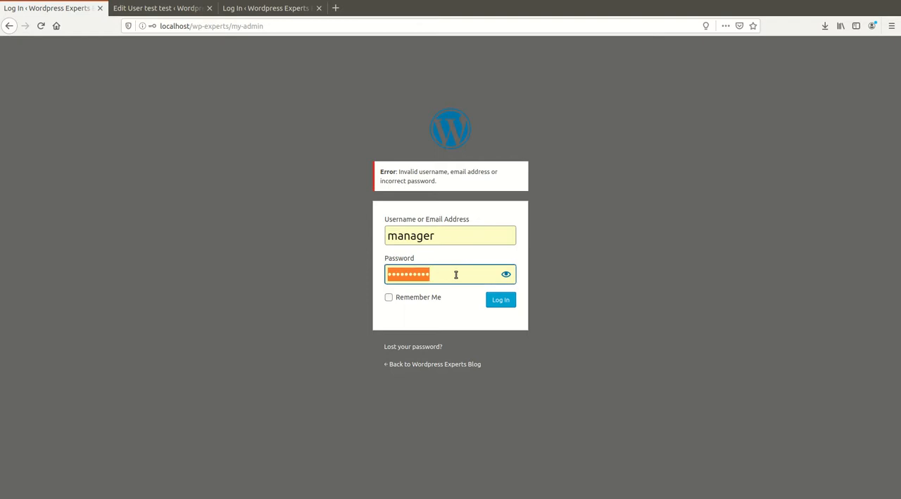
pyautogui.write('••••••••••••••••••••')
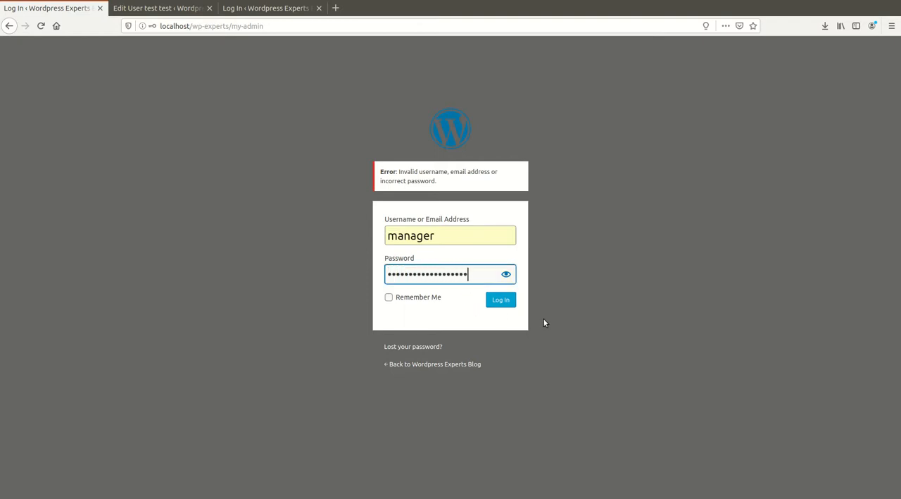
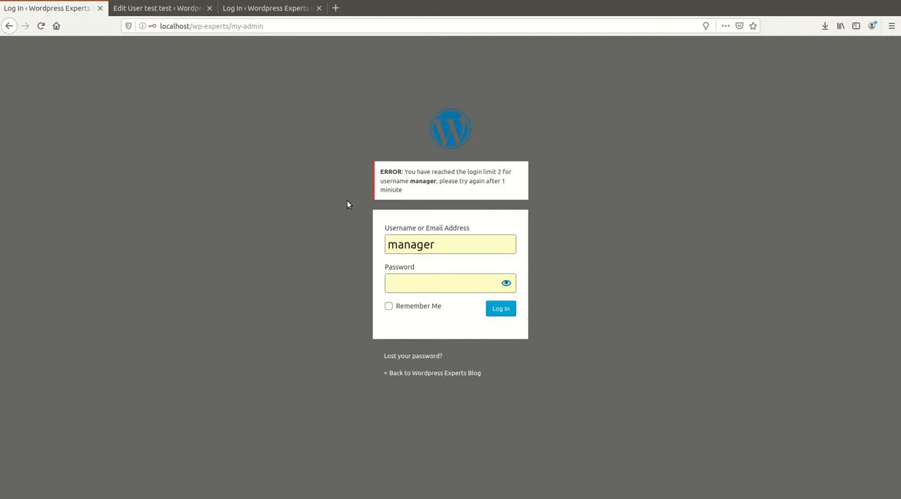
# Close the Edit User page without saving the entered data.
pyautogui.click(176, 9)
pyautogui.click(209, 9)
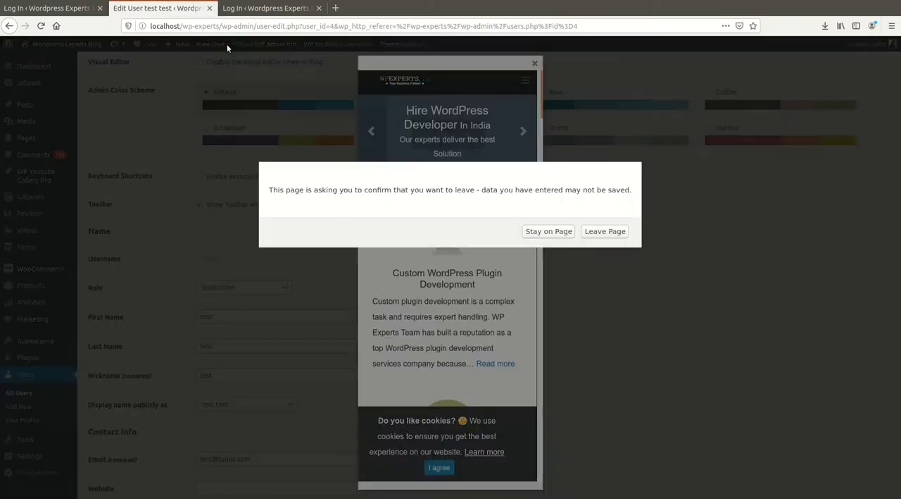
pyautogui.click(618, 232)
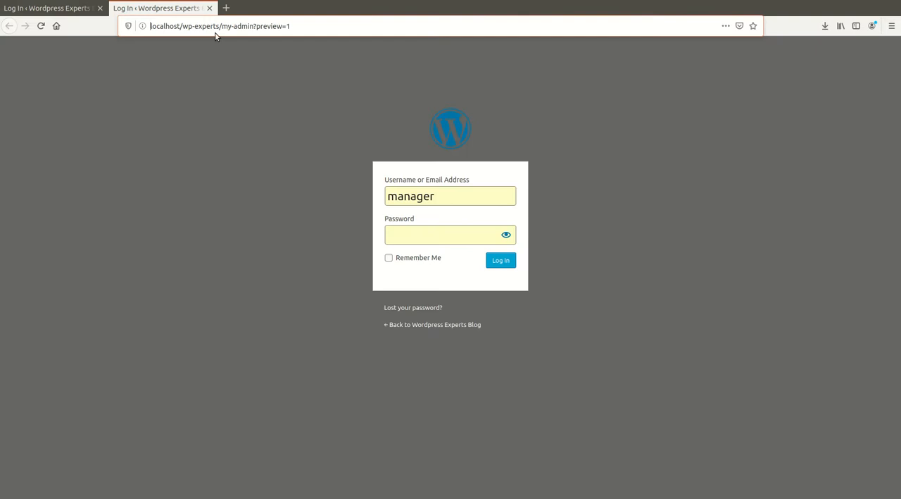
# Go to wp-experts.in and open the Protect wp admin PRO product page.
pyautogui.click(217, 26)
pyautogui.write('wp-')
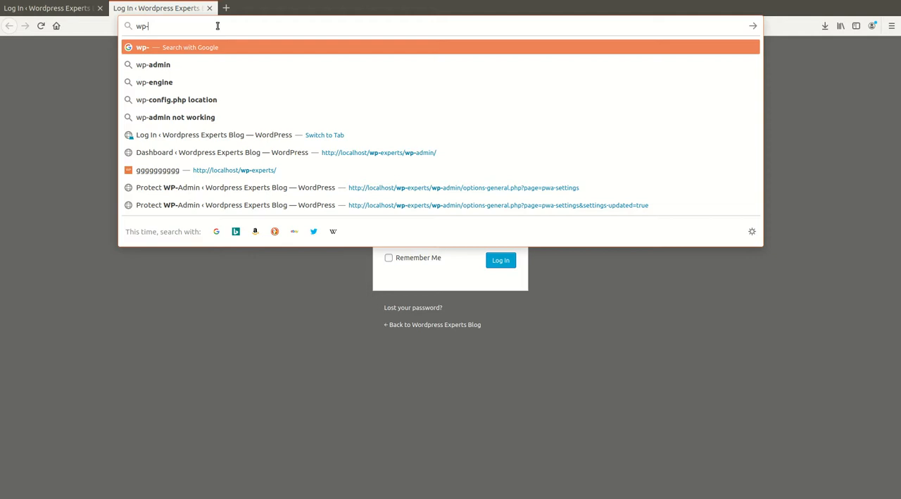
pyautogui.write('experts.')
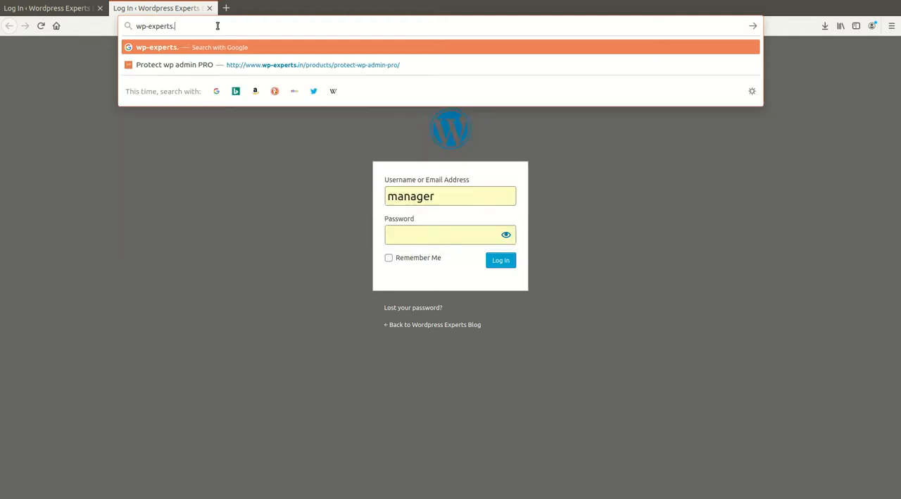
pyautogui.write('in')
pyautogui.press('Return')
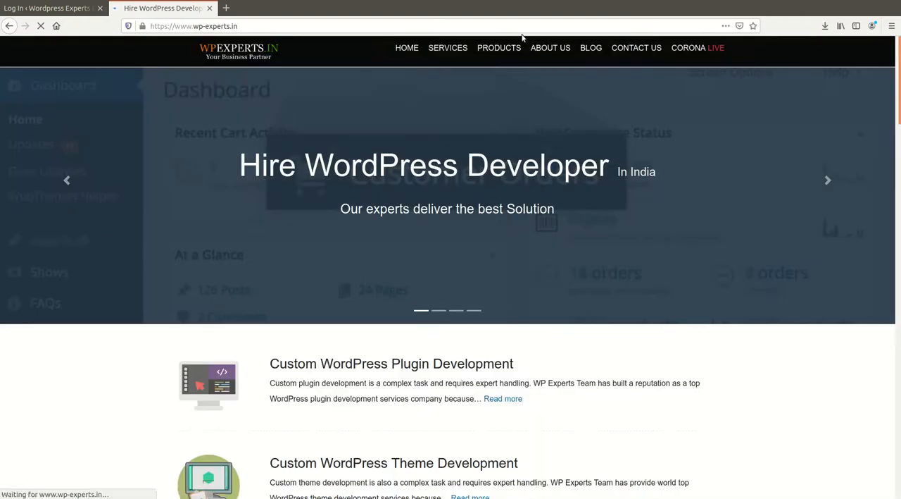
pyautogui.moveTo(475, 54)
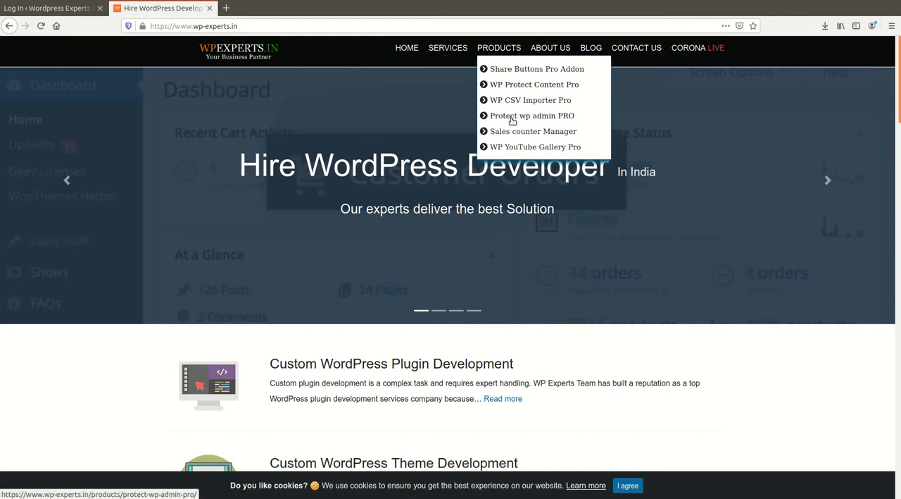
pyautogui.click(514, 147)
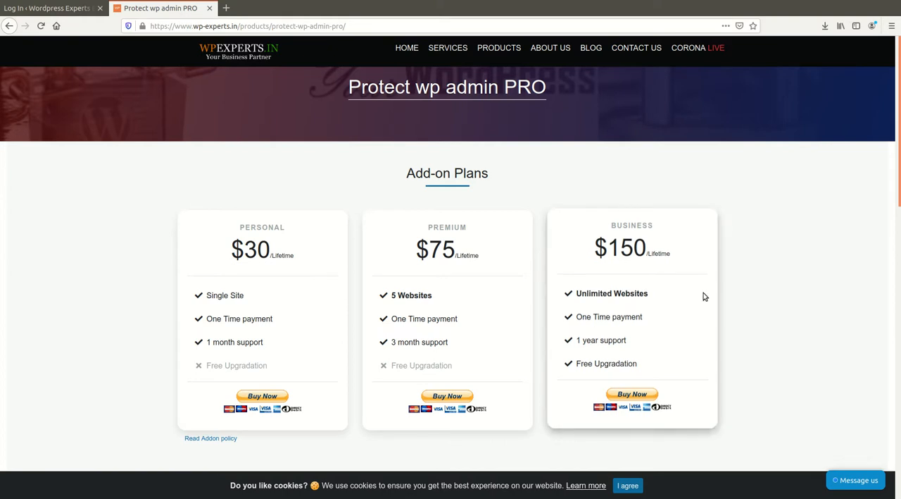
# Examine the add-on plans, feature list and video section on the Protect wp admin PRO page.
pyautogui.scroll(-1, 619, 293)
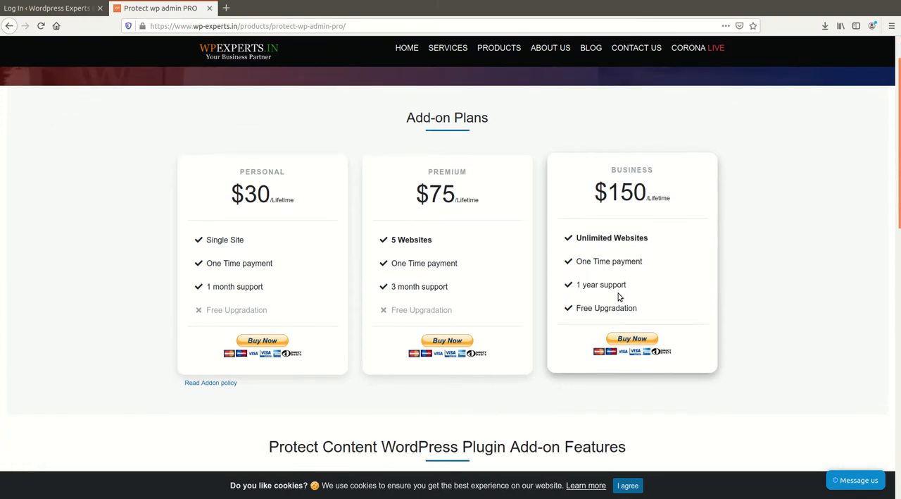
pyautogui.scroll(1, 589, 296)
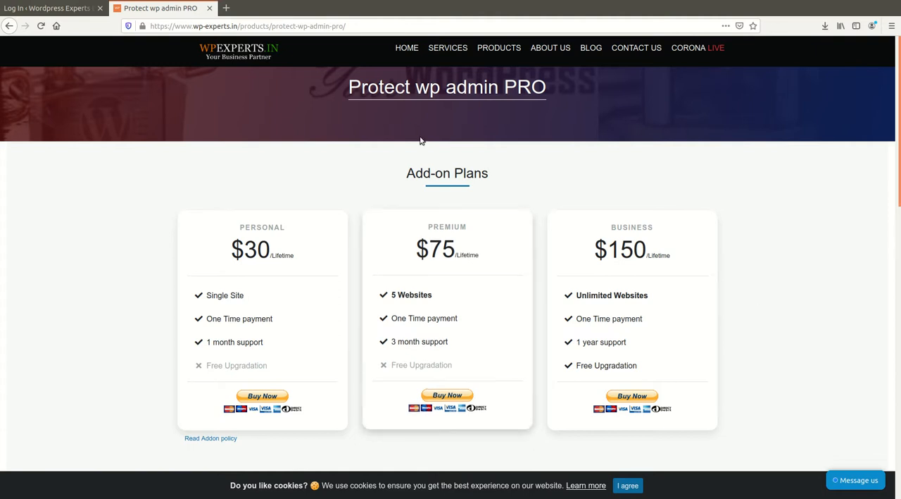
pyautogui.scroll(-4, 390, 320)
pyautogui.scroll(-3, 320, 318)
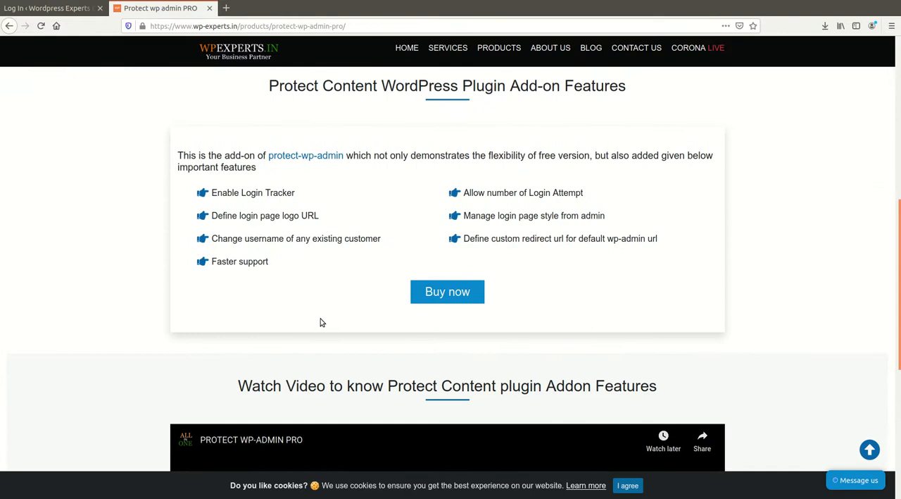
pyautogui.scroll(1, 380, 245)
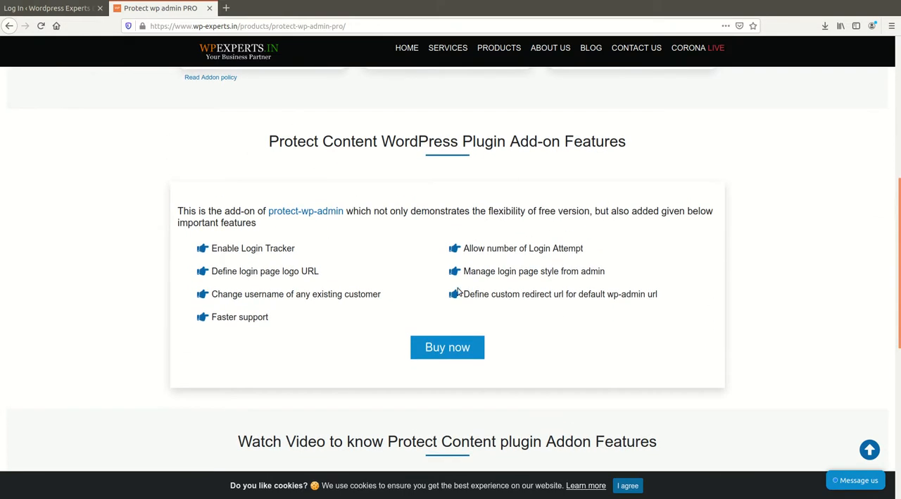
pyautogui.moveTo(252, 278); pyautogui.dragTo(476, 285)
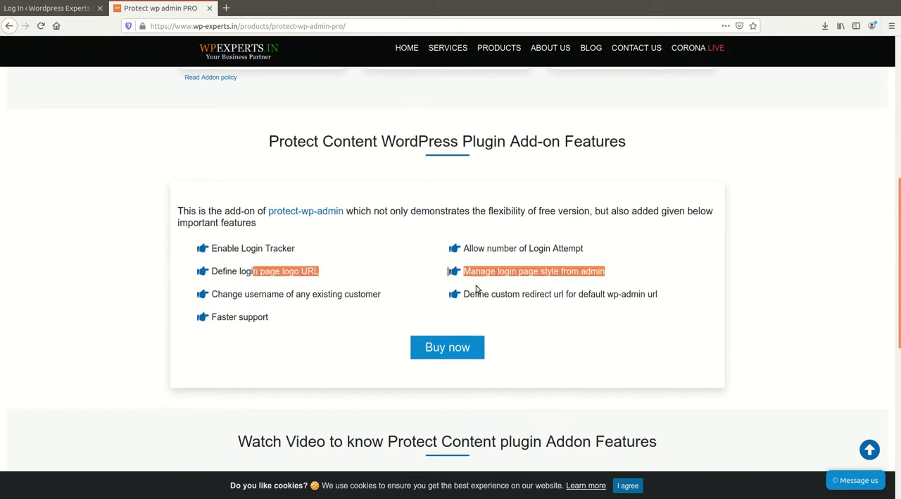
pyautogui.scroll(-2, 434, 406)
pyautogui.scroll(-2, 434, 405)
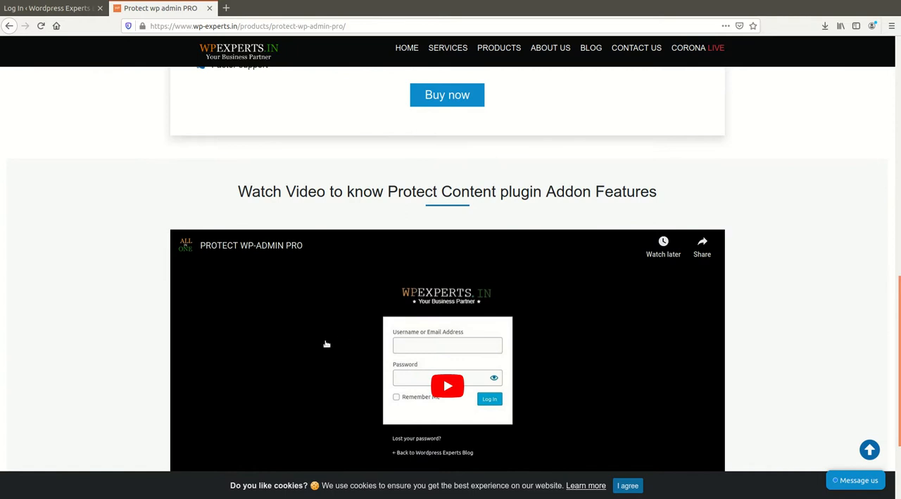
pyautogui.scroll(5, 163, 313)
pyautogui.scroll(4, 163, 313)
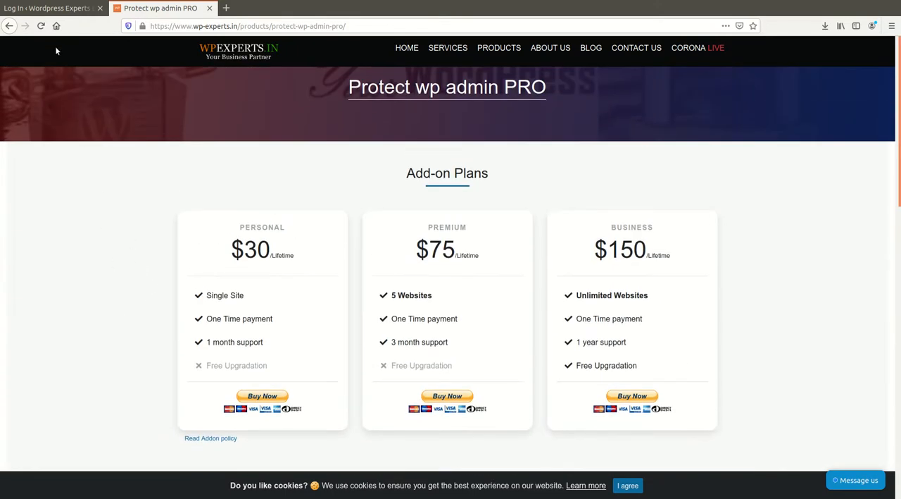
# Return to the custom login page and log in with the account password.
pyautogui.click(52, 9)
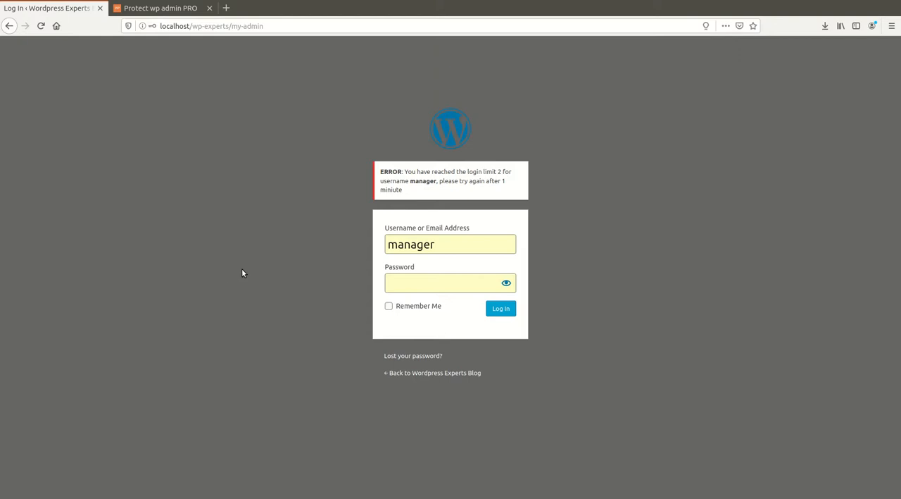
pyautogui.click(429, 286)
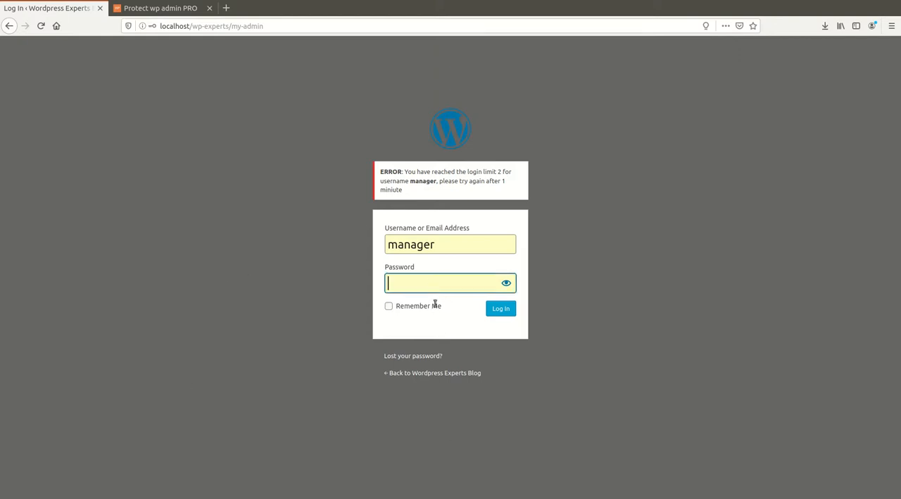
pyautogui.hotkey('ctrl', 'v')
pyautogui.click(500, 311)
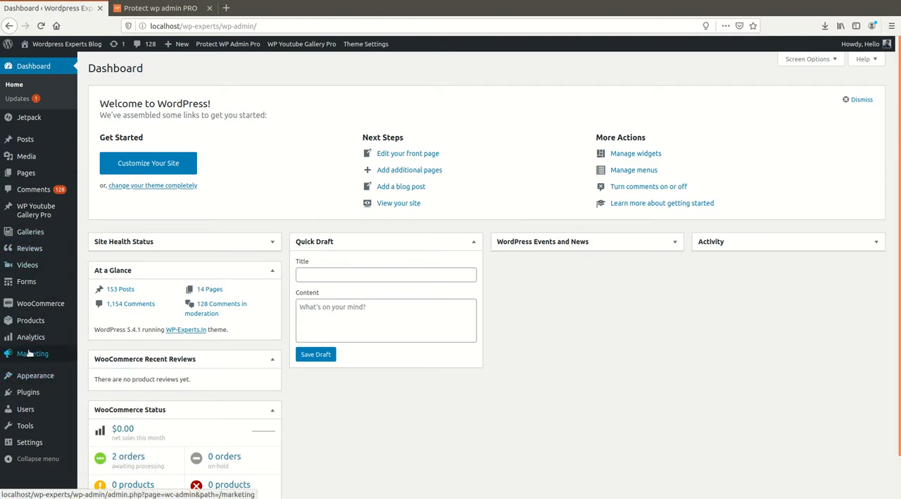
# Open the Protect WP-Admin Pro settings and disable the logout of the admin after adding or updating the new admin URL.
pyautogui.moveTo(44, 204)
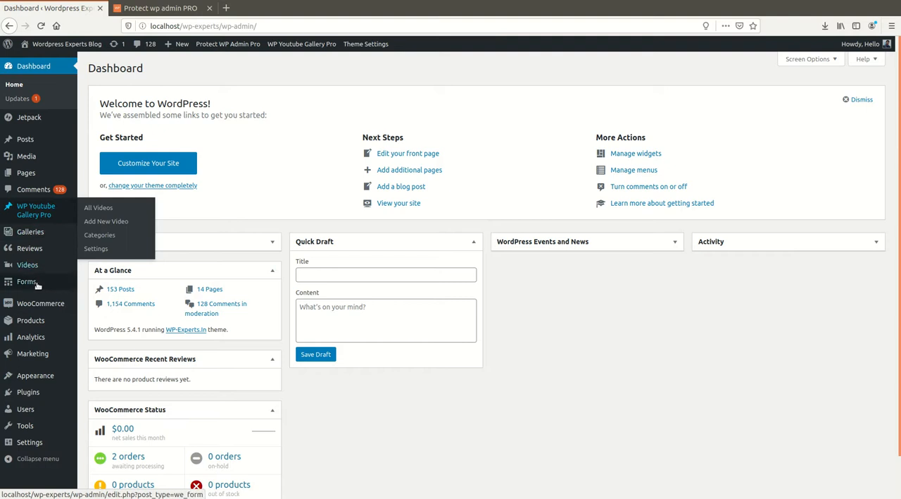
pyautogui.moveTo(228, 44)
pyautogui.click(236, 61)
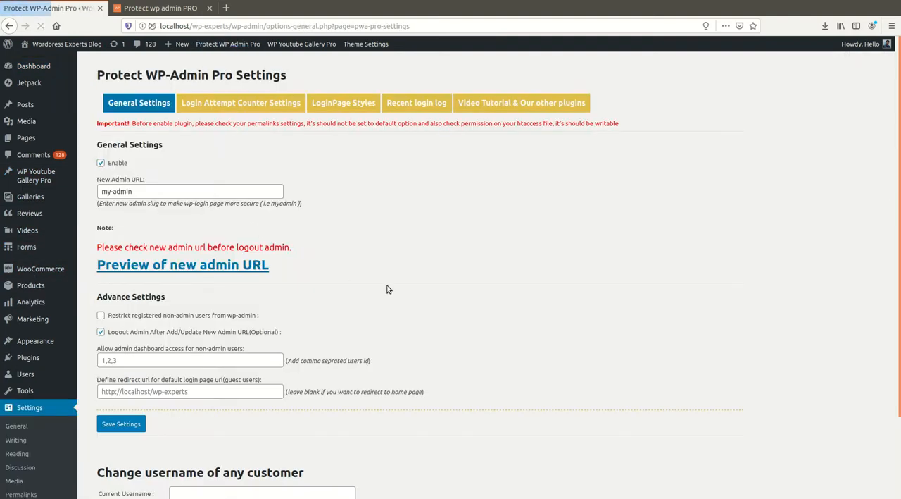
pyautogui.click(100, 331)
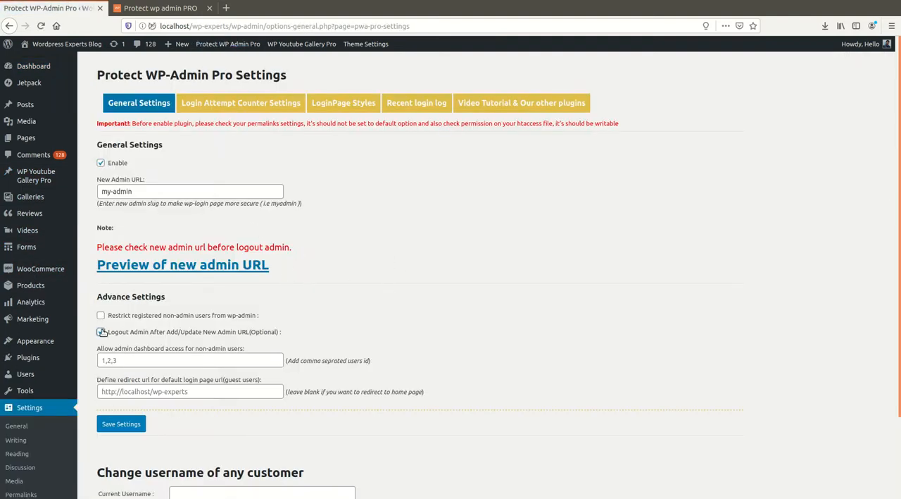
# Review the customer username change form, the login attempt counter settings and the login page style settings.
pyautogui.scroll(-3, 362, 381)
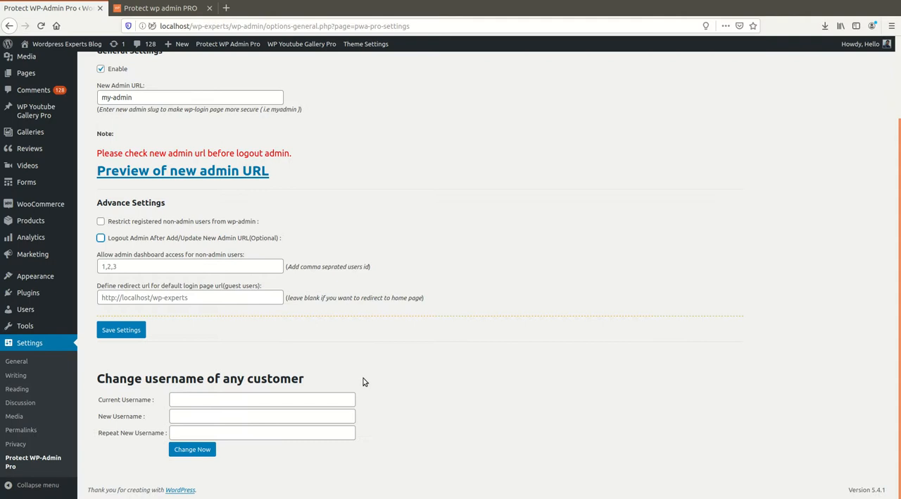
pyautogui.scroll(3, 360, 379)
pyautogui.click(220, 105)
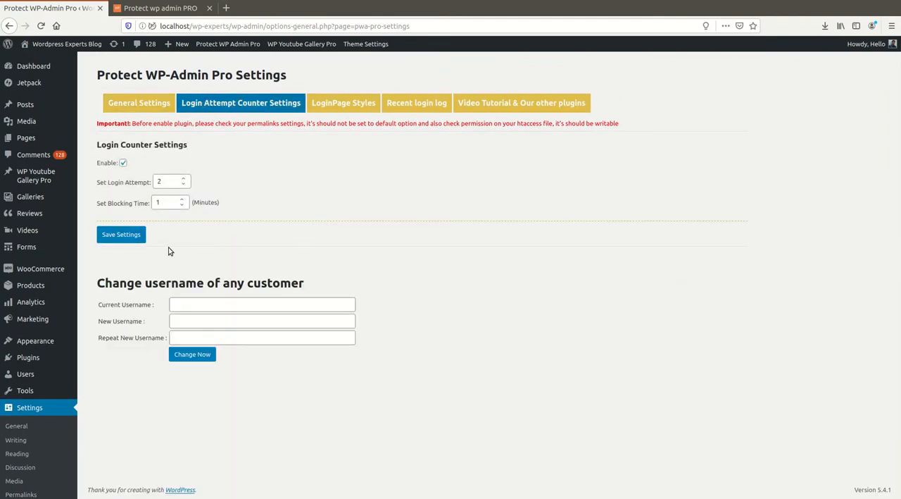
pyautogui.click(331, 109)
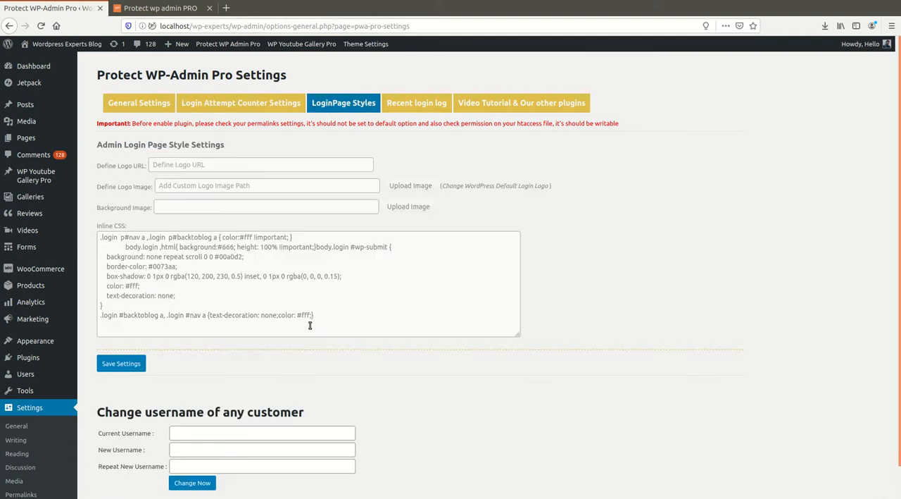
# Close the Protect wp admin PRO product page.
pyautogui.click(298, 166)
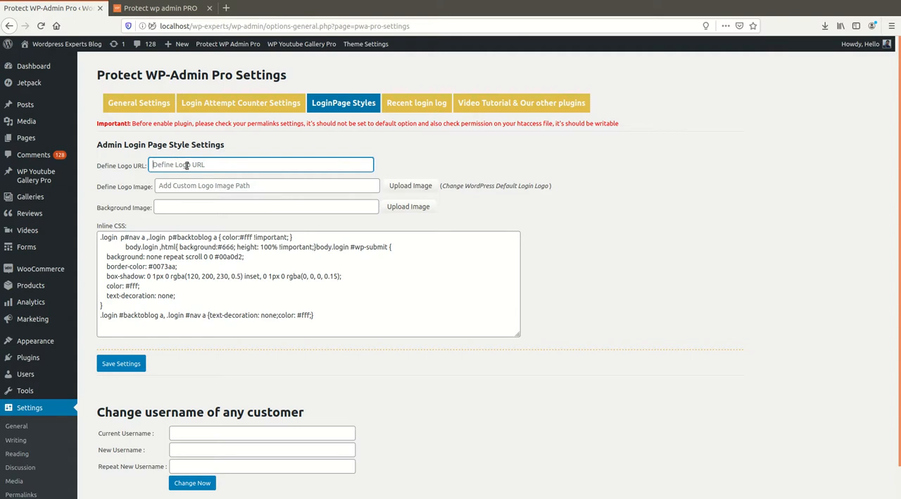
pyautogui.click(161, 7)
pyautogui.click(210, 12)
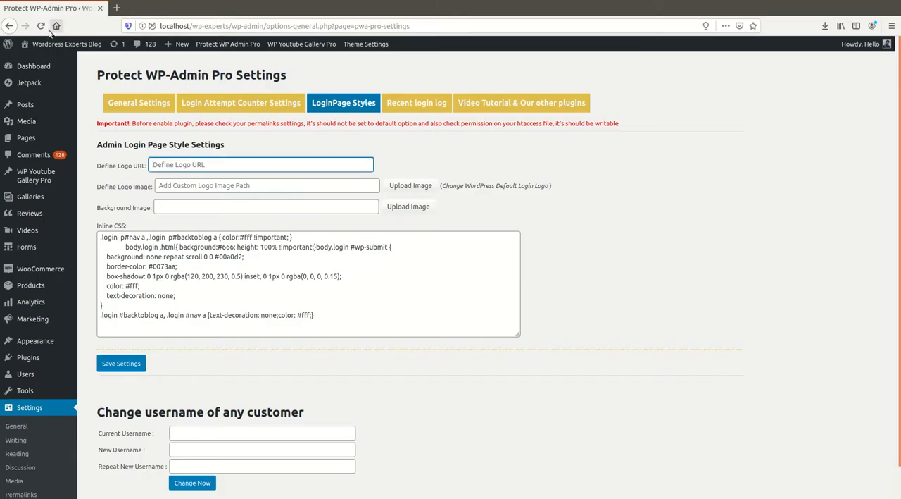
pyautogui.click(139, 103)
pyautogui.click(199, 268)
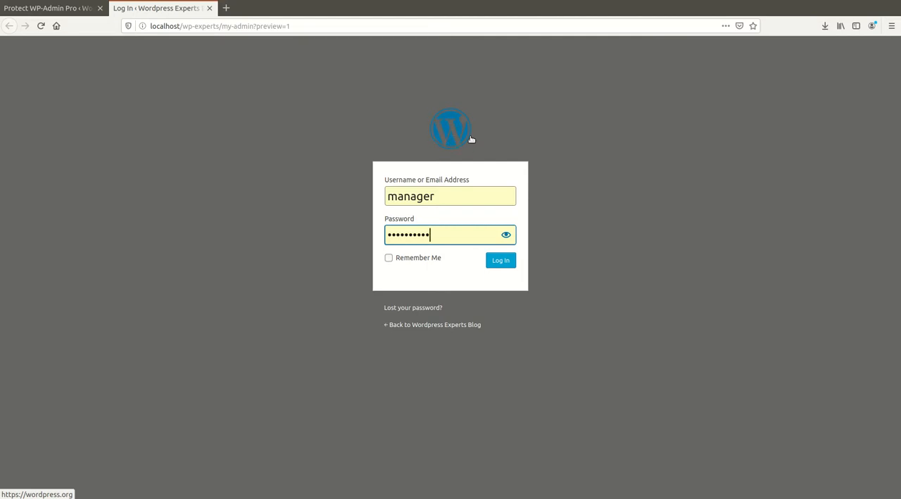
pyautogui.click(219, 25)
pyautogui.click(48, 8)
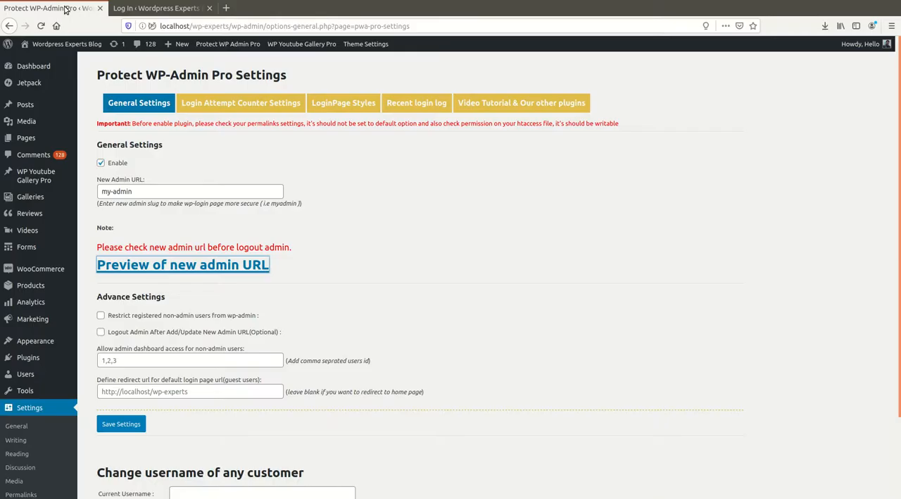
pyautogui.click(343, 103)
pyautogui.click(253, 165)
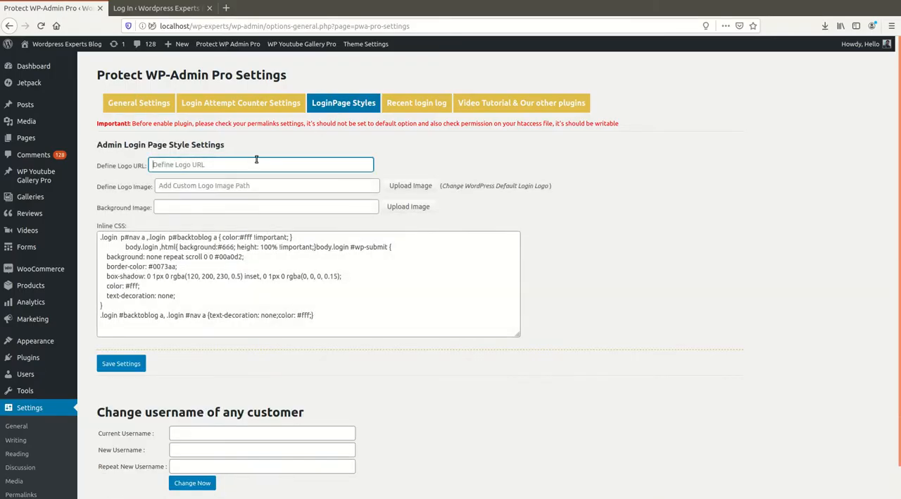
pyautogui.write('http://localhost/wp-experts')
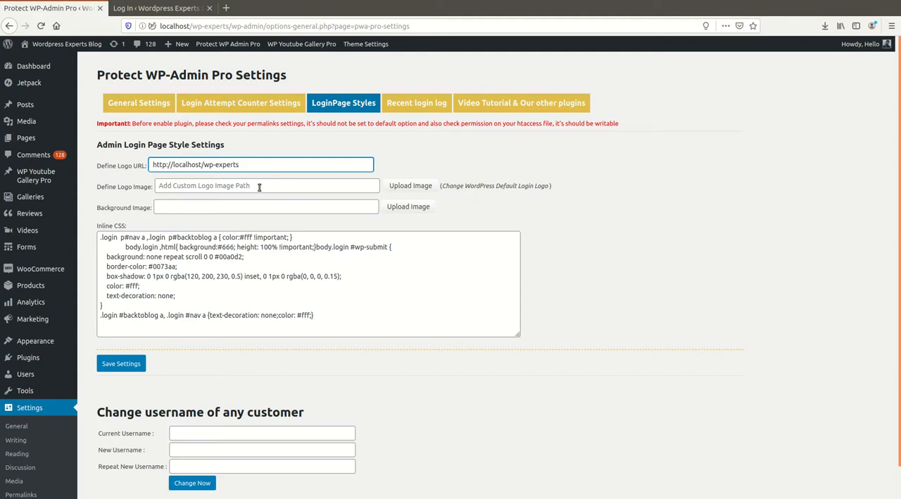
# Insert the full-size icons8-facebook-35 image from the media library as the login page's logo image.
pyautogui.click(404, 187)
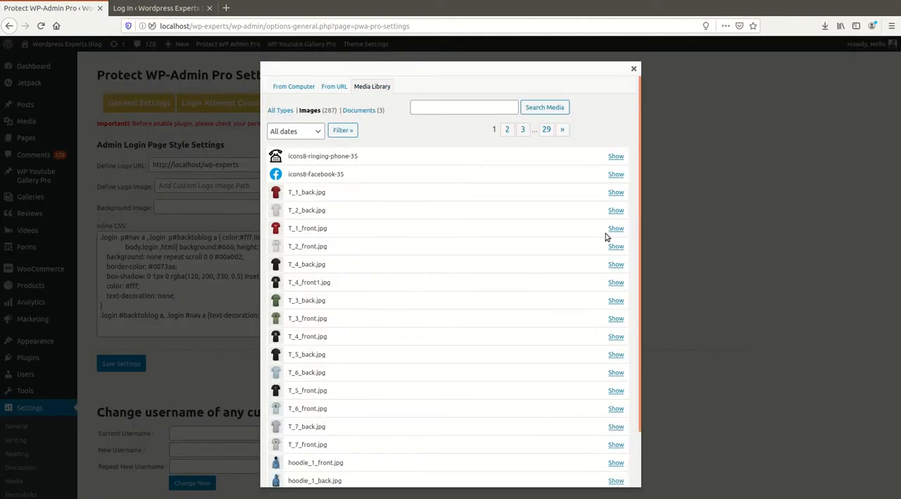
pyautogui.click(617, 174)
pyautogui.scroll(-3, 300, 362)
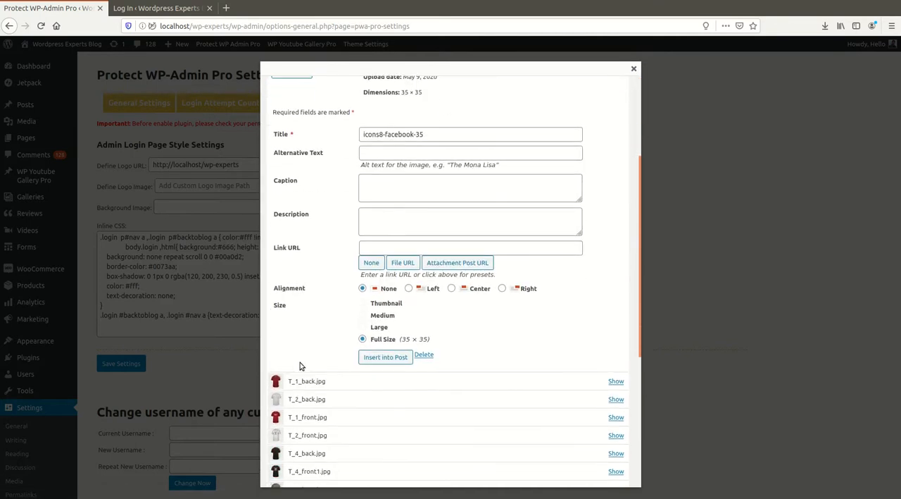
pyautogui.click(379, 357)
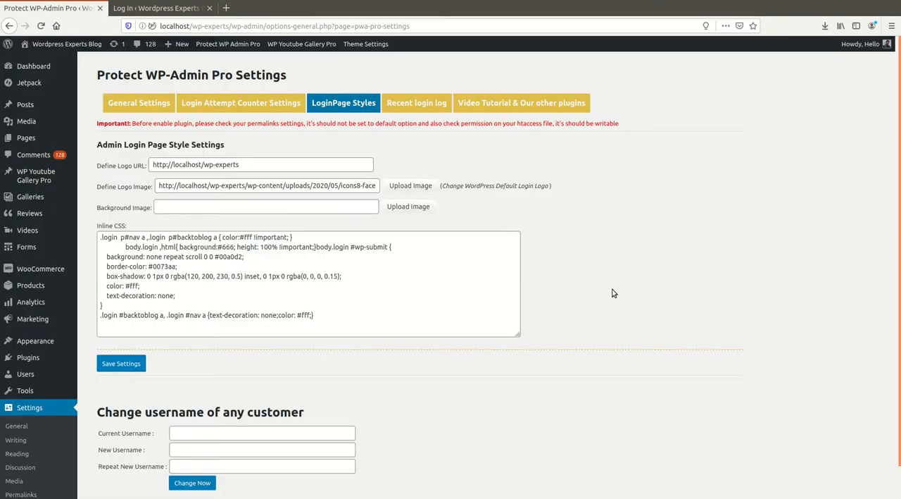
pyautogui.click(409, 207)
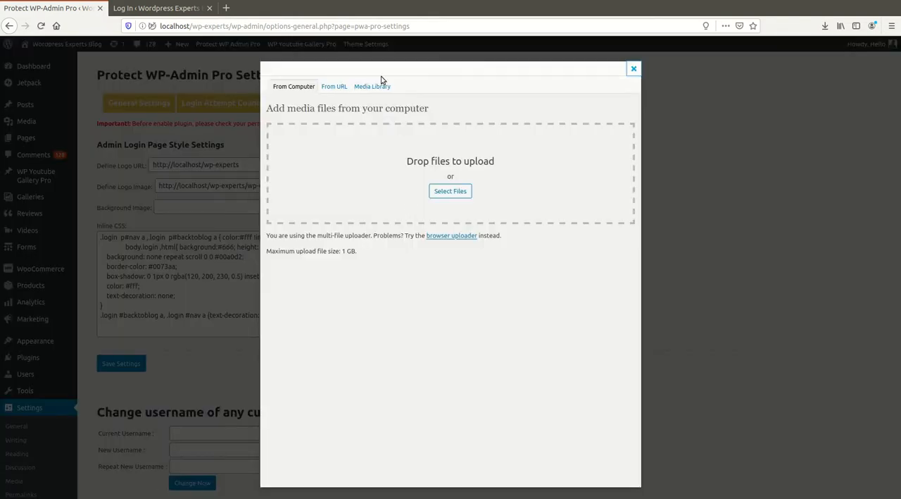
pyautogui.click(374, 88)
pyautogui.scroll(-2, 437, 267)
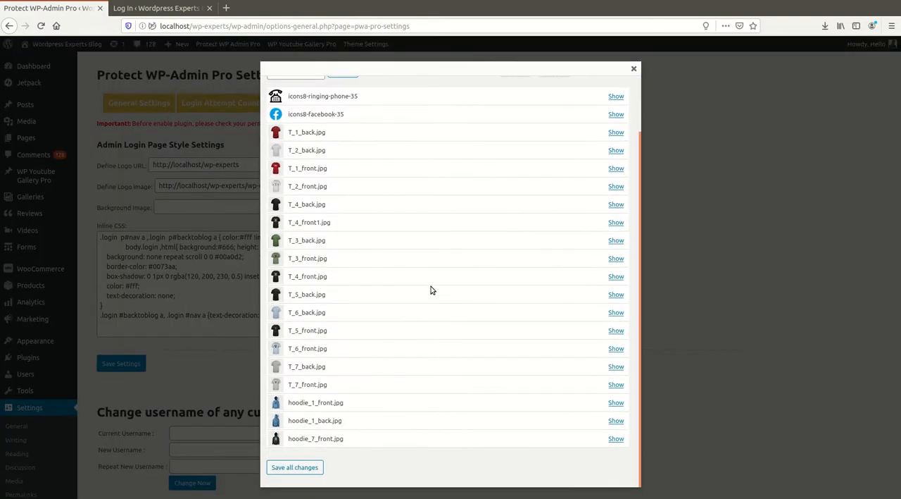
pyautogui.click(634, 71)
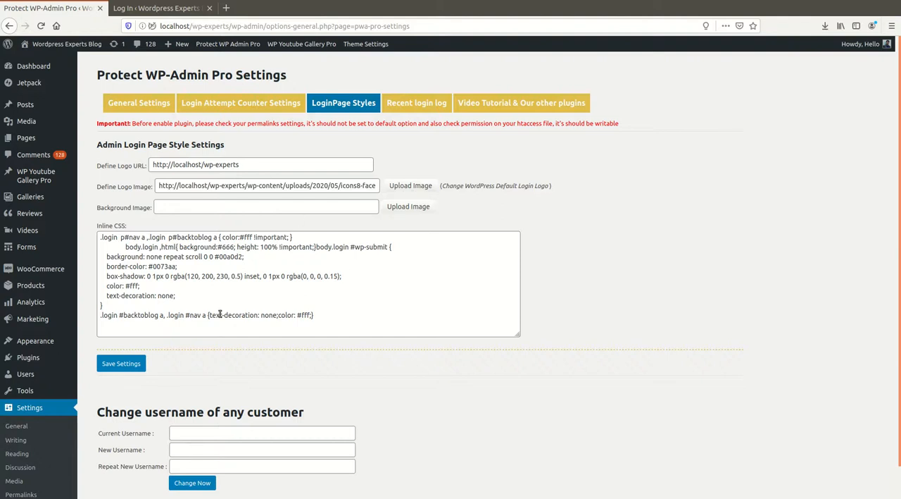
# Save the login page style settings and reload the login page preview to check the new logo.
pyautogui.scroll(-1, 221, 314)
pyautogui.scroll(1, 211, 321)
pyautogui.click(122, 365)
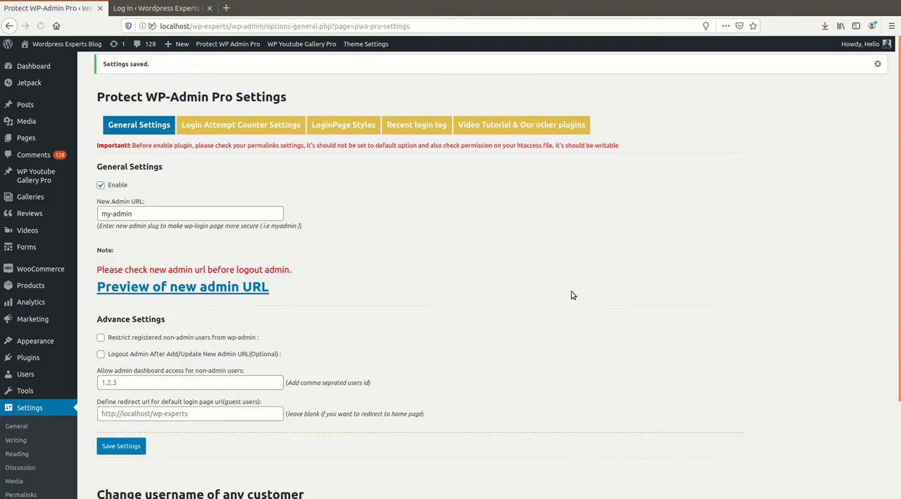
pyautogui.click(157, 7)
pyautogui.click(41, 26)
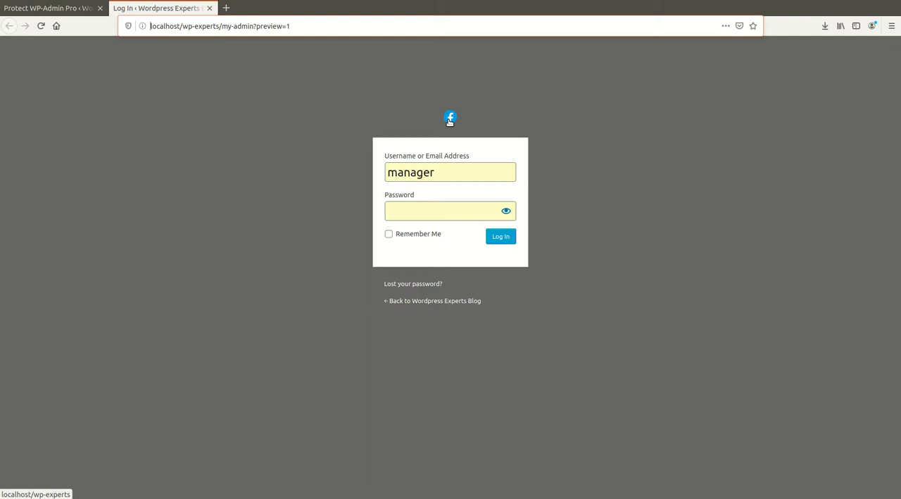
# Change the login page body's background colour to #000 in the inline CSS and save the settings.
pyautogui.click(70, 10)
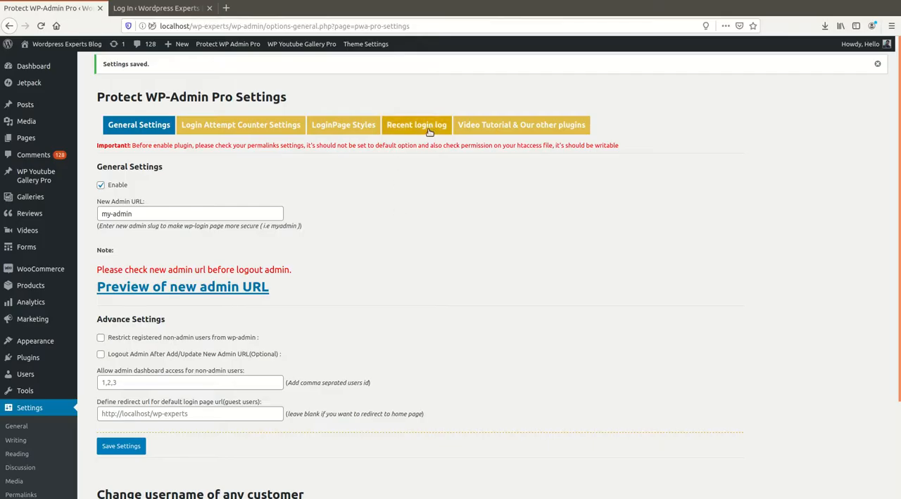
pyautogui.click(346, 126)
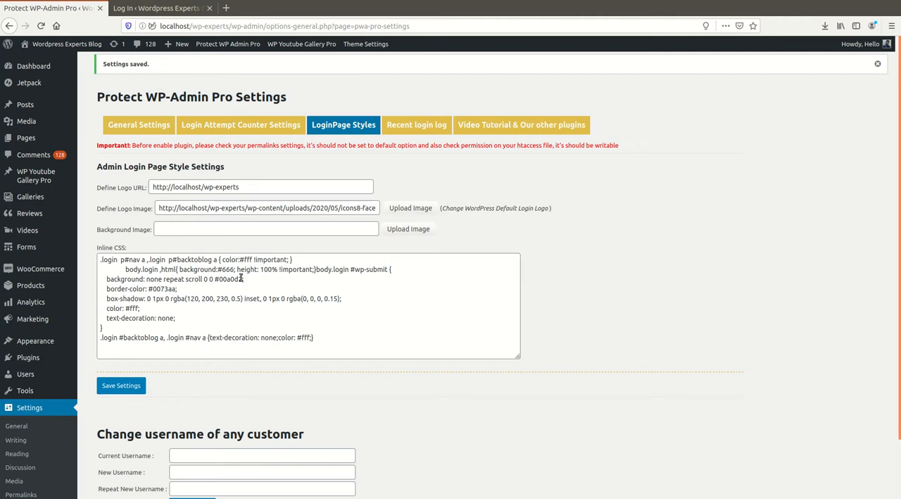
pyautogui.click(338, 342)
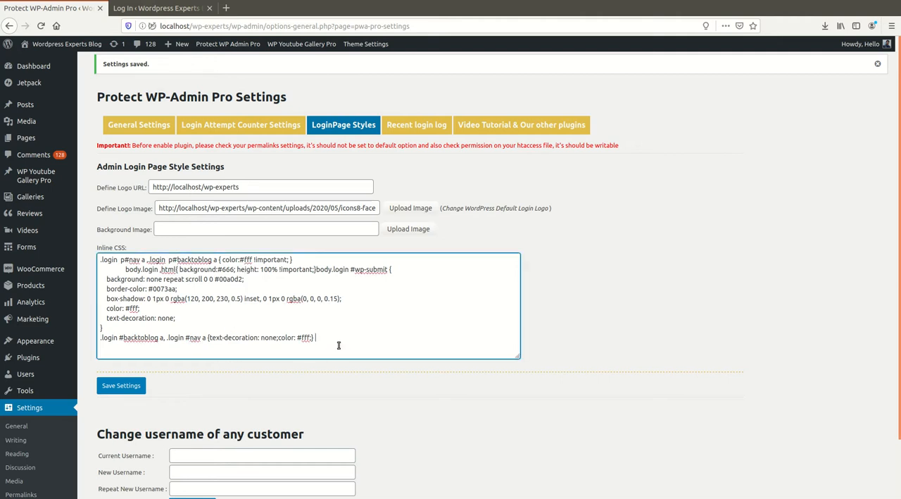
pyautogui.moveTo(339, 341); pyautogui.dragTo(85, 269)
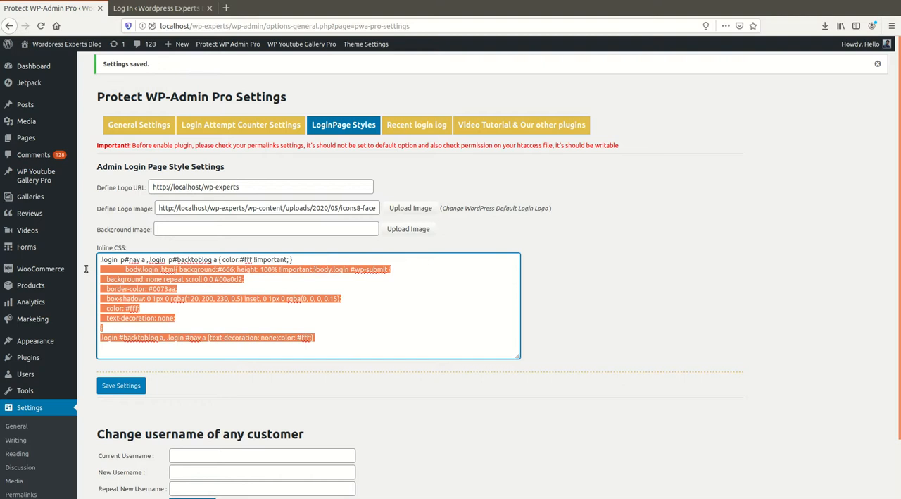
pyautogui.click(227, 286)
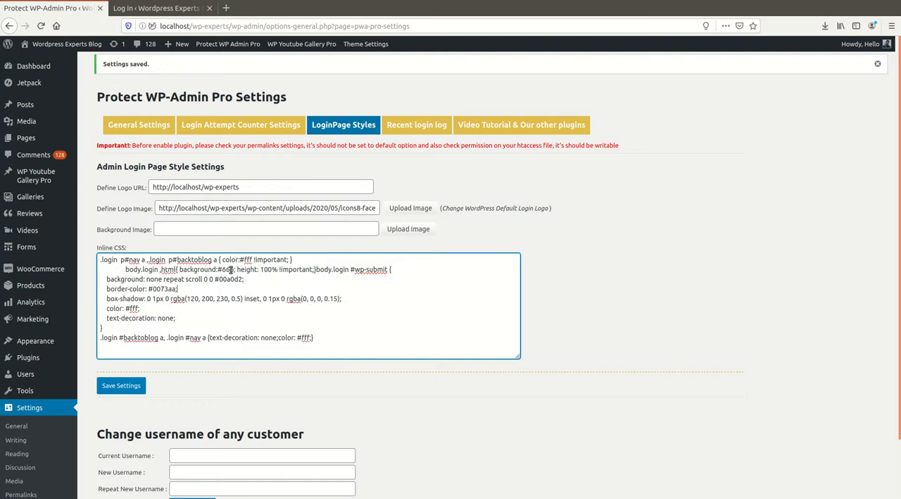
pyautogui.doubleClick(228, 269)
pyautogui.write('000')
pyautogui.click(122, 388)
# Reload the login page preview to check its background, and return to the login page style settings.
pyautogui.click(156, 7)
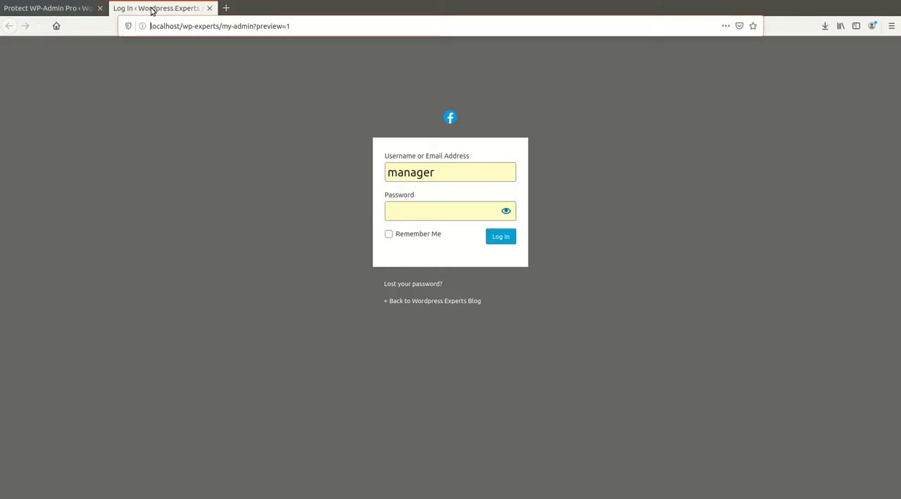
pyautogui.press('F5')
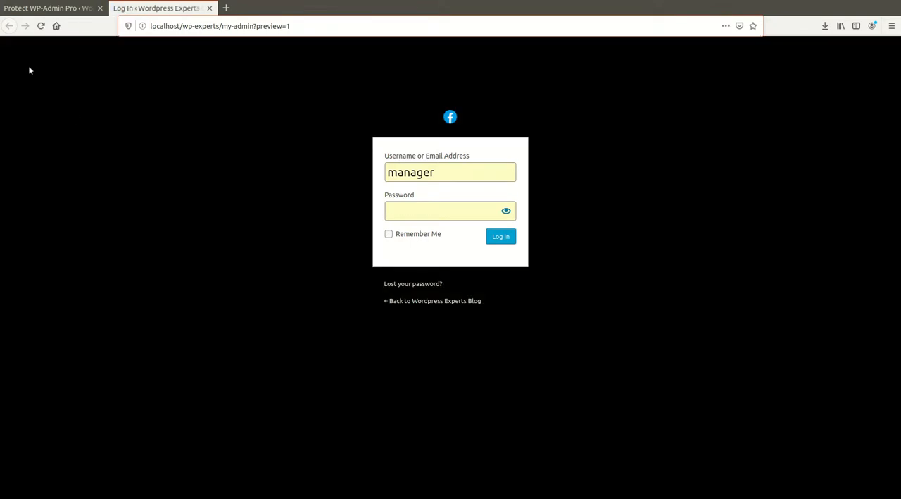
pyautogui.click(46, 8)
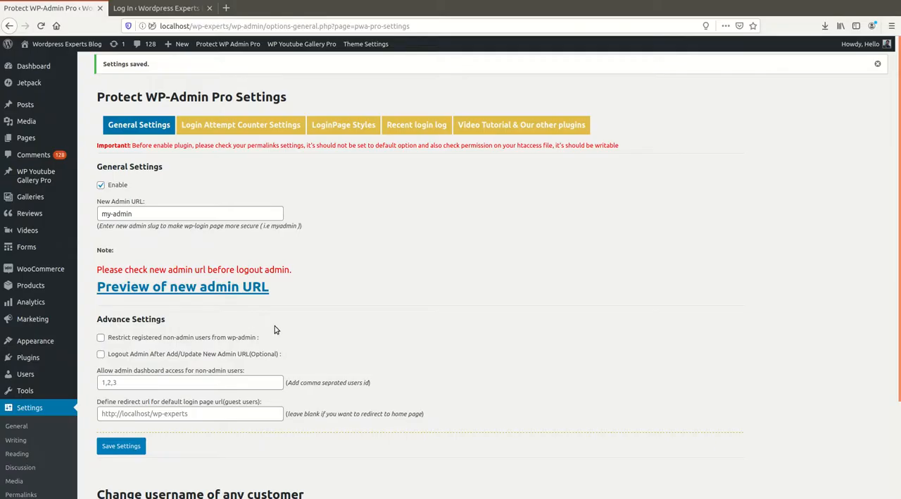
pyautogui.click(250, 131)
pyautogui.click(344, 125)
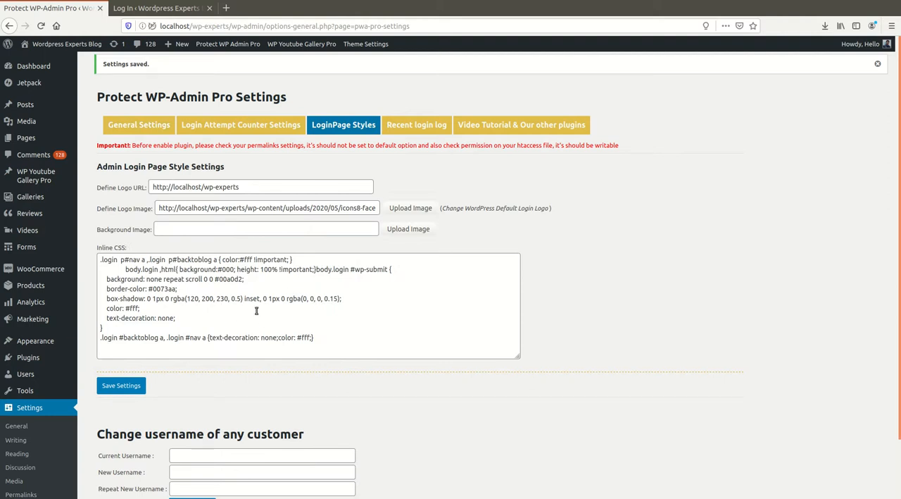
pyautogui.scroll(-2, 310, 437)
pyautogui.scroll(2, 312, 433)
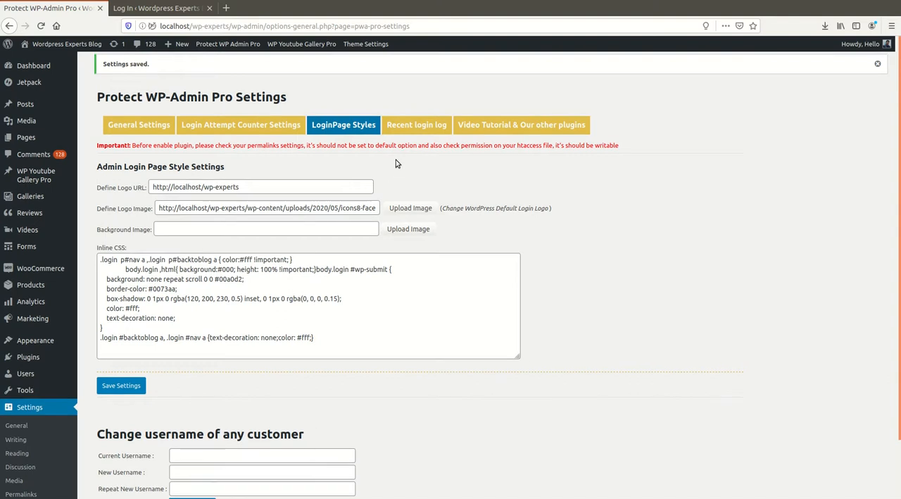
# Examine the names, IP addresses and login times in the recent login log.
pyautogui.click(429, 126)
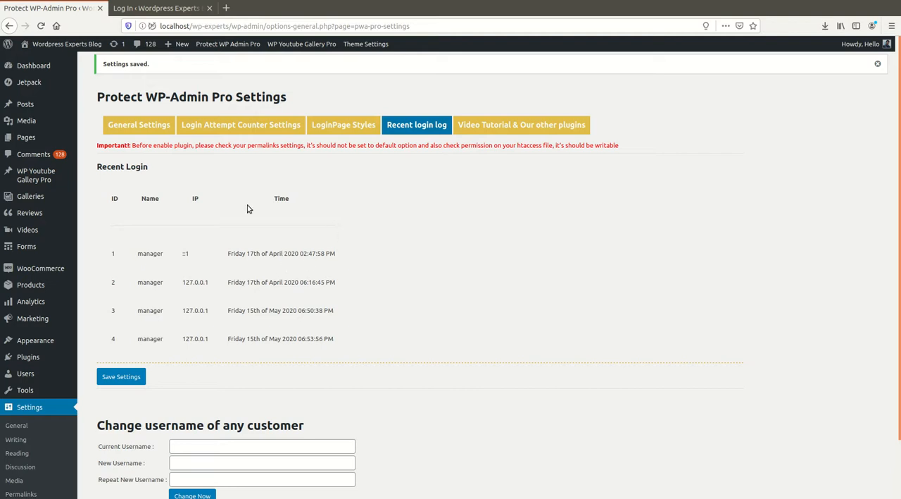
pyautogui.moveTo(100, 169); pyautogui.dragTo(227, 169)
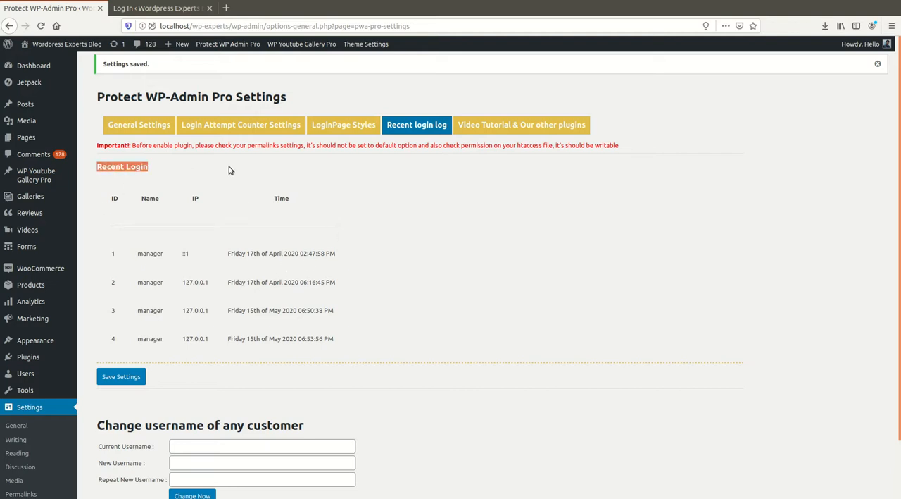
pyautogui.click(306, 187)
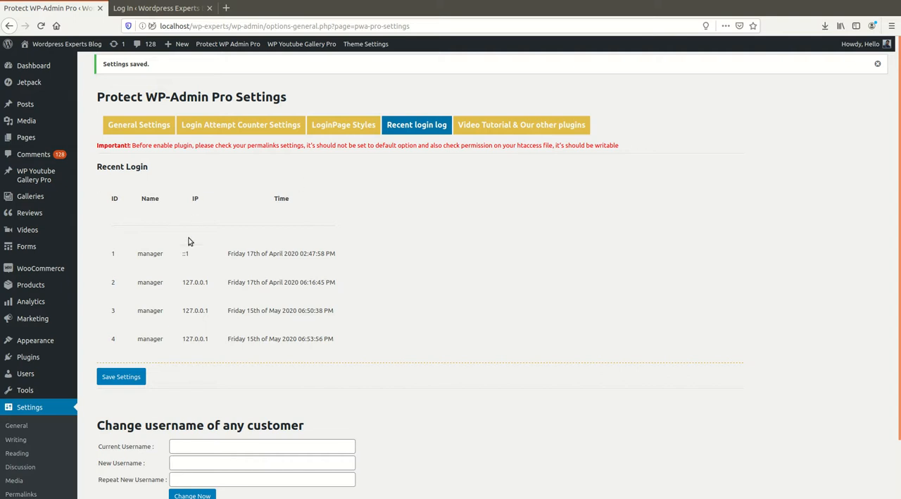
pyautogui.moveTo(137, 255); pyautogui.dragTo(179, 255)
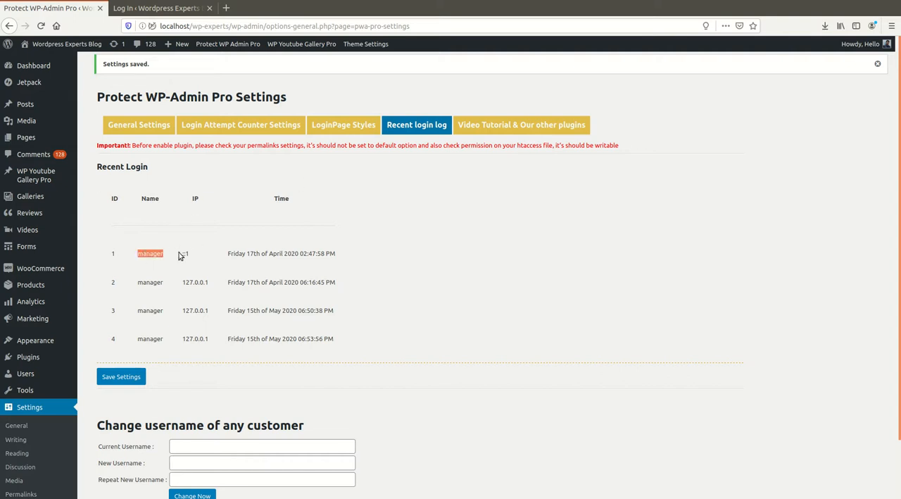
pyautogui.click(229, 242)
pyautogui.moveTo(143, 255); pyautogui.dragTo(170, 256)
pyautogui.click(183, 257)
pyautogui.doubleClick(158, 253)
pyautogui.doubleClick(186, 282)
pyautogui.click(188, 283)
pyautogui.doubleClick(188, 284)
pyautogui.moveTo(229, 283); pyautogui.dragTo(346, 287)
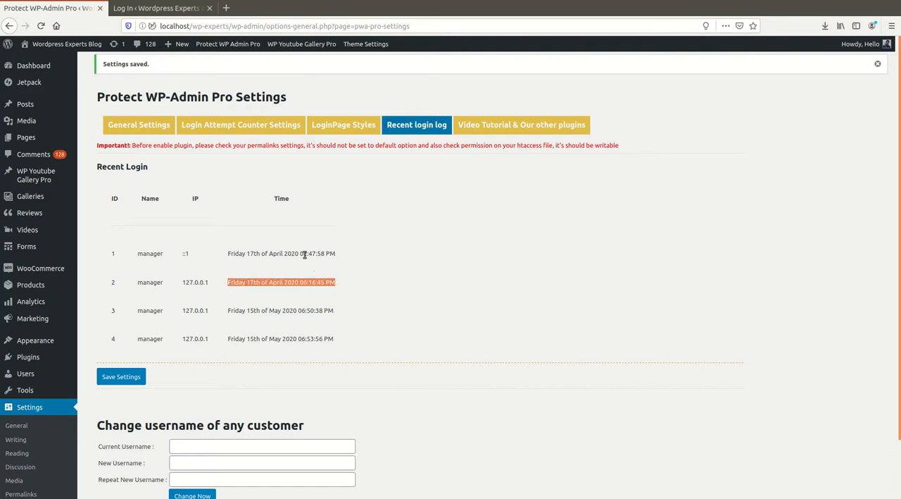
pyautogui.moveTo(301, 254); pyautogui.dragTo(338, 286)
pyautogui.moveTo(302, 310); pyautogui.dragTo(330, 309)
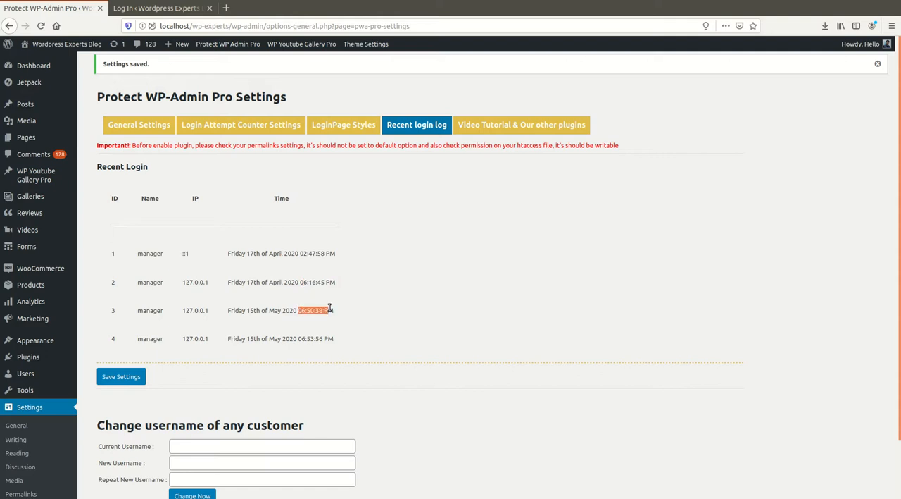
pyautogui.click(304, 339)
pyautogui.scroll(-2, 384, 360)
pyautogui.scroll(2, 384, 360)
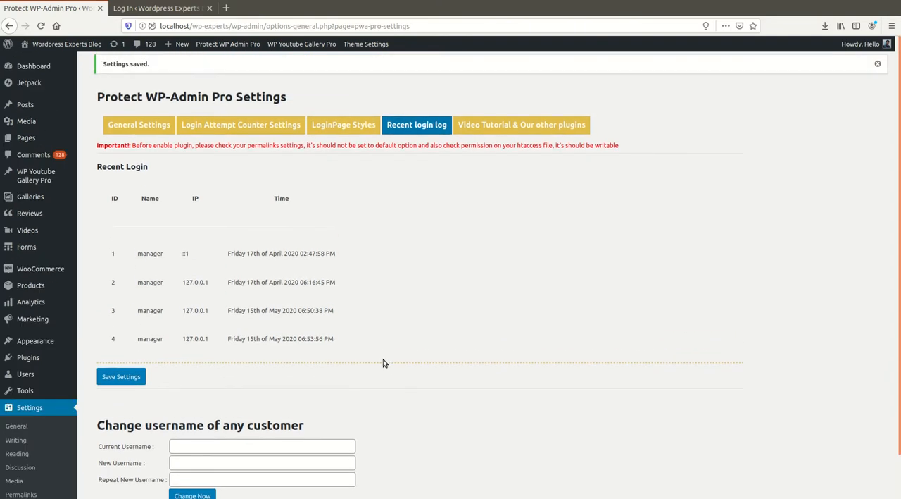
# View the plugin's video tutorial and the list of the author's other plugins.
pyautogui.click(502, 131)
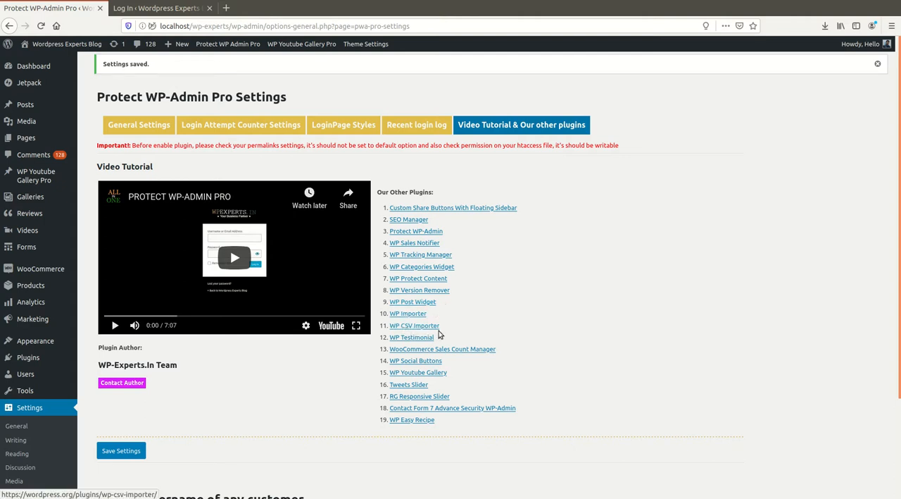
pyautogui.scroll(-2, 498, 330)
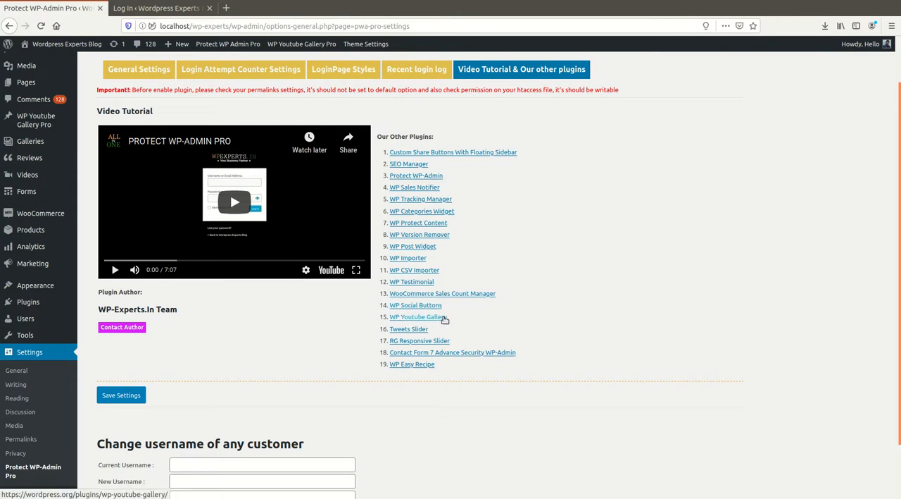
pyautogui.scroll(-2, 488, 322)
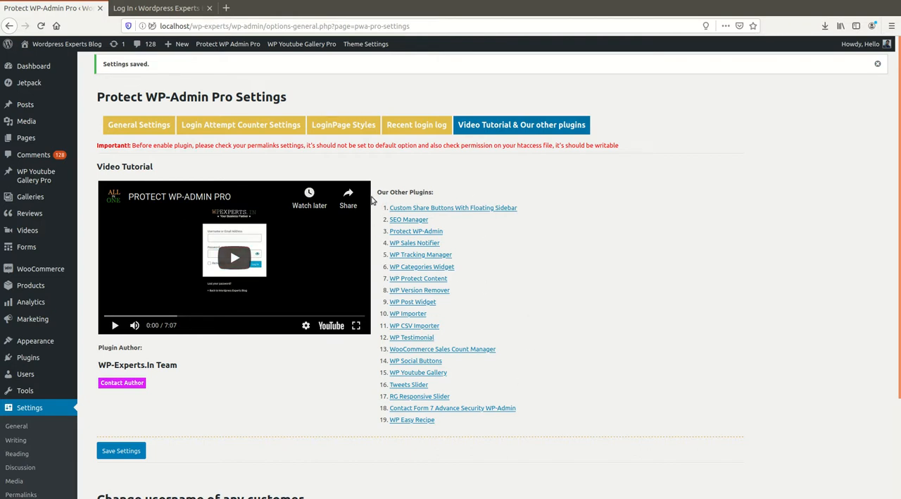
# Review the general and advanced settings and the section for changing a customer's username.
pyautogui.click(141, 130)
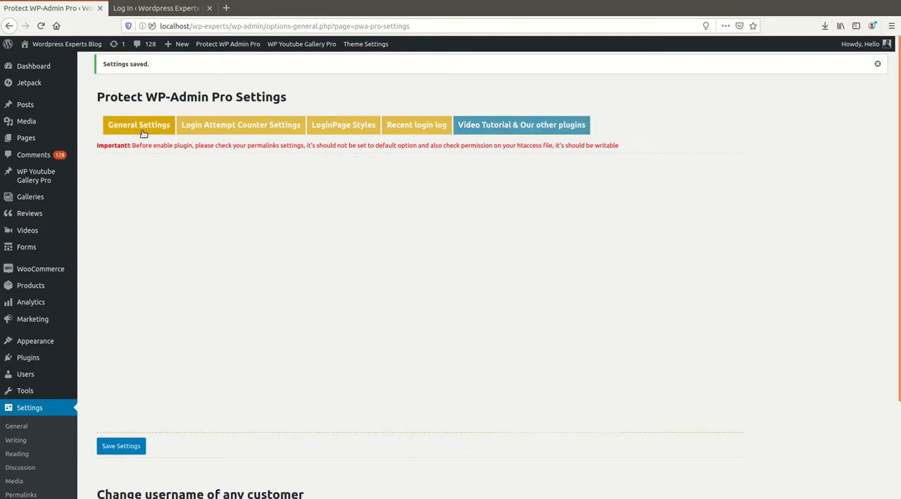
pyautogui.scroll(-3, 398, 338)
pyautogui.scroll(3, 398, 342)
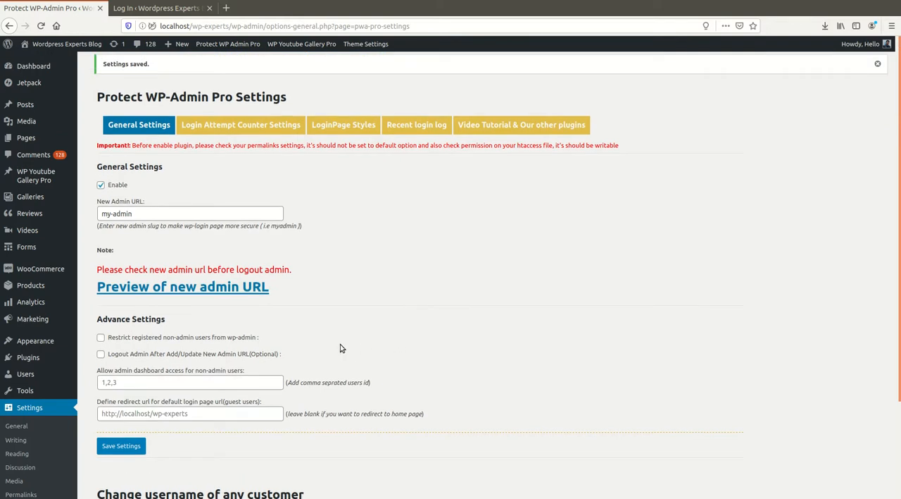
pyautogui.scroll(-3, 340, 348)
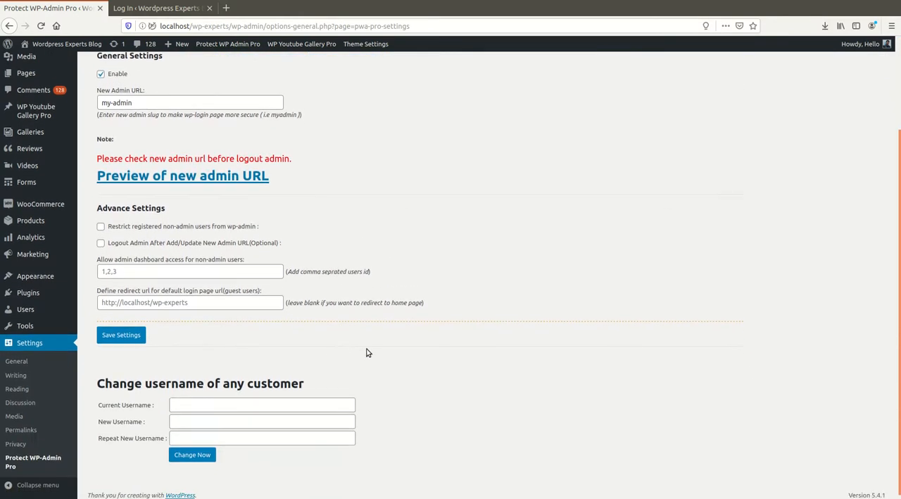
pyautogui.scroll(3, 409, 362)
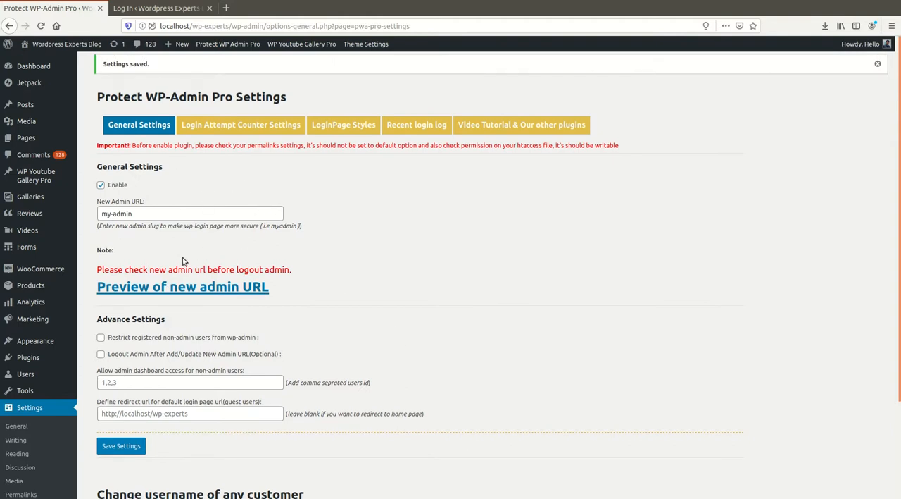
pyautogui.scroll(-2, 185, 262)
pyautogui.scroll(-2, 286, 283)
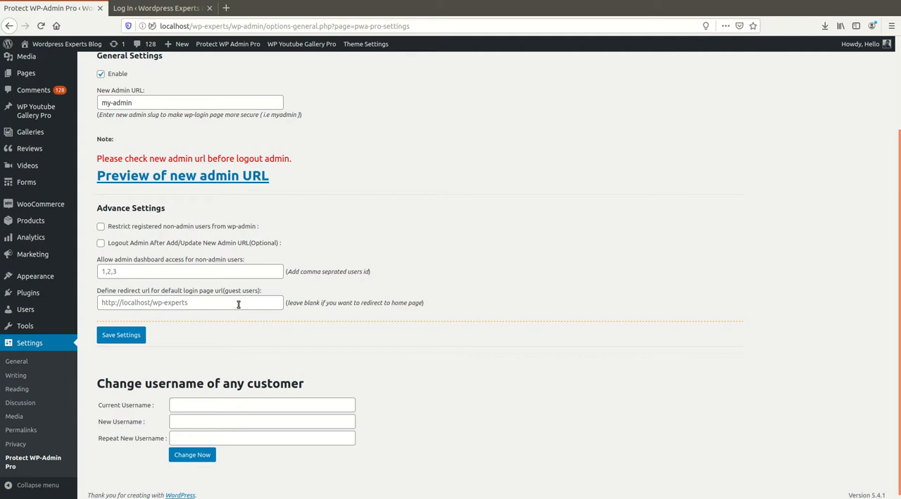
pyautogui.press('Return')
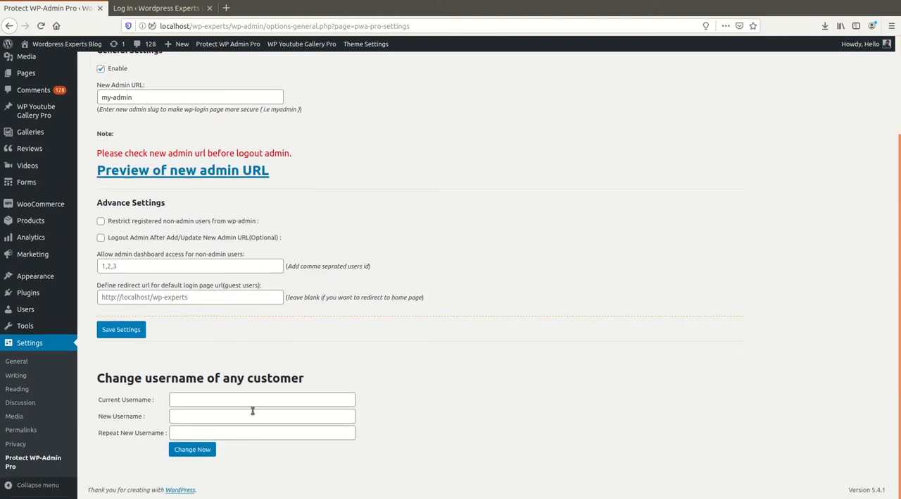
pyautogui.moveTo(100, 378); pyautogui.dragTo(333, 373)
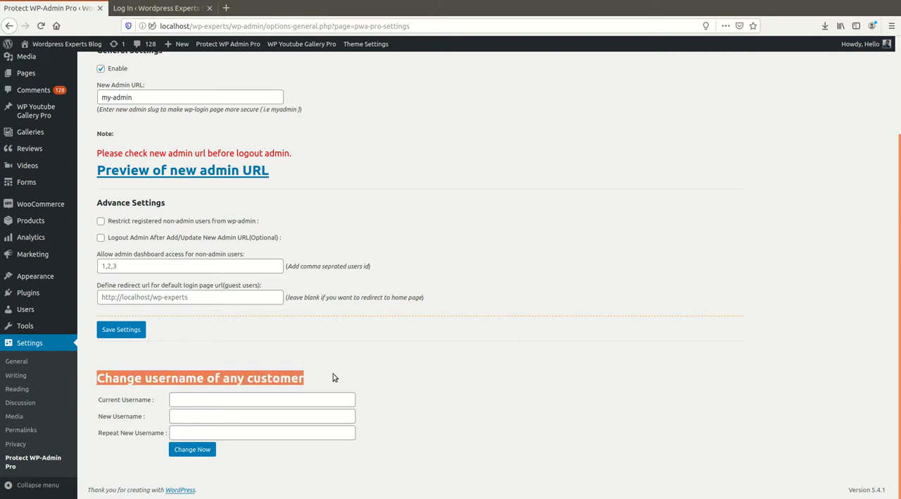
pyautogui.click(368, 374)
pyautogui.tripleClick(373, 376)
# Set the login attempt limit to 5 and the blocking time to 10 minutes in the login counter settings.
pyautogui.click(238, 123)
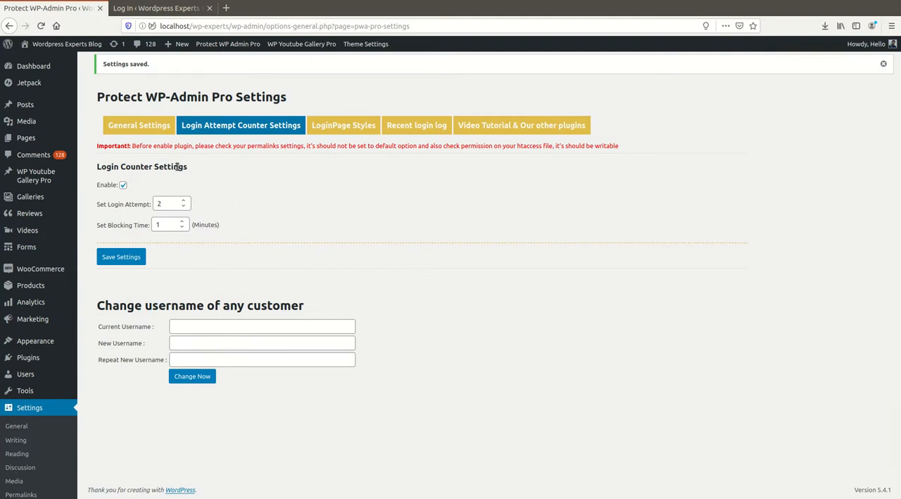
pyautogui.doubleClick(168, 205)
pyautogui.write('5')
pyautogui.click(289, 222)
pyautogui.doubleClick(160, 225)
pyautogui.write('10')
pyautogui.click(264, 223)
# Insert T_1_back.jpg from the media library as the login page's background image.
pyautogui.click(323, 124)
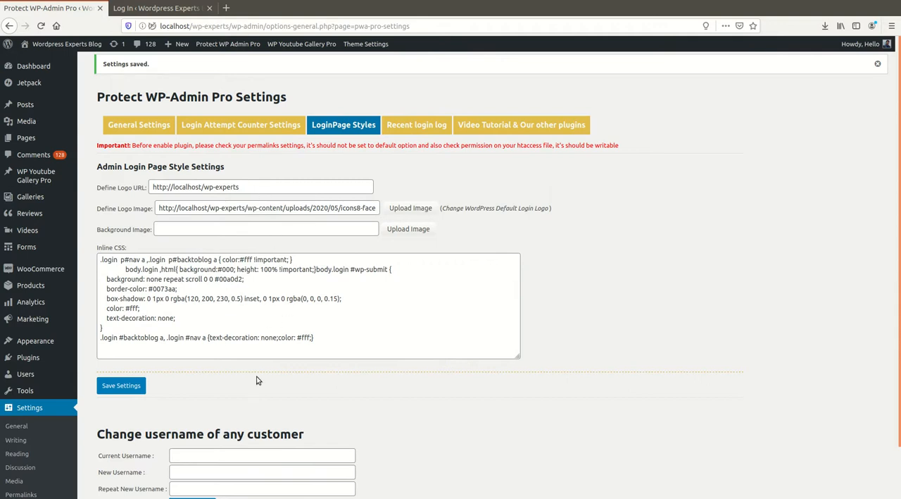
pyautogui.click(409, 229)
pyautogui.click(372, 86)
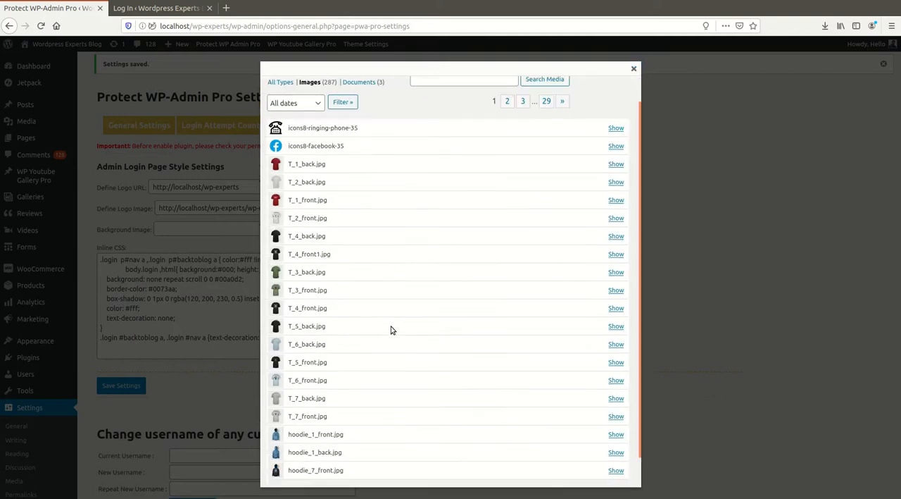
pyautogui.scroll(-2, 391, 328)
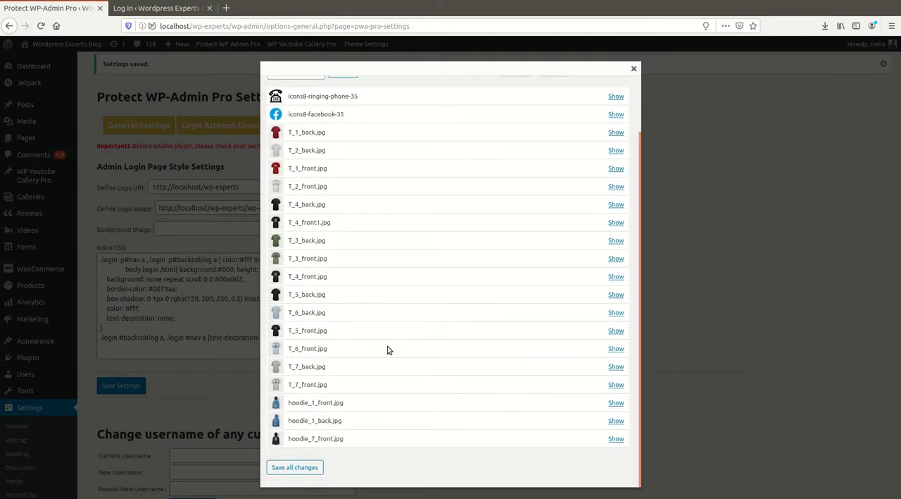
pyautogui.click(616, 113)
pyautogui.scroll(-5, 415, 296)
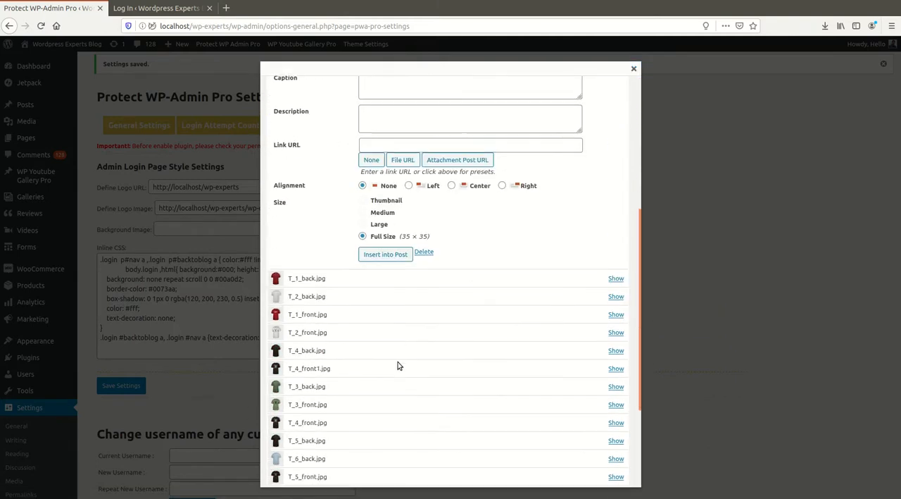
pyautogui.click(616, 278)
pyautogui.scroll(-5, 348, 360)
pyautogui.click(385, 273)
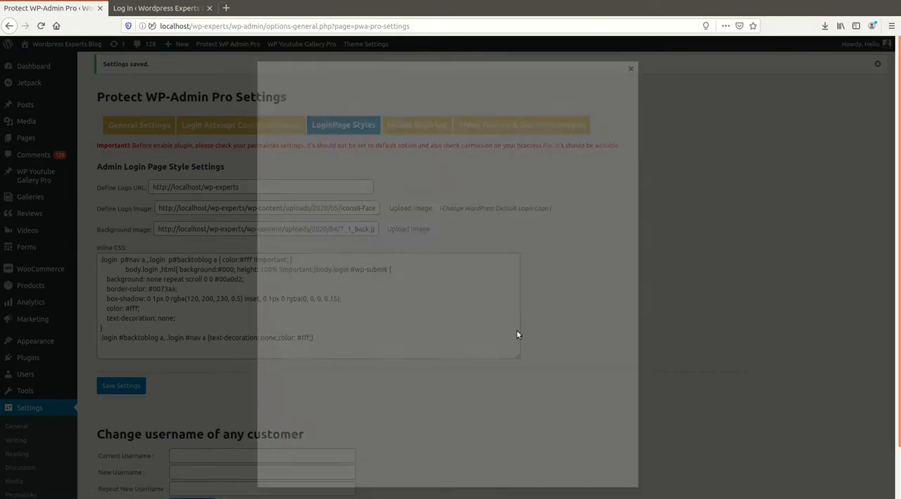
# Save the login page style settings and reload the my-admin login page to check the new background.
pyautogui.click(122, 385)
pyautogui.click(156, 7)
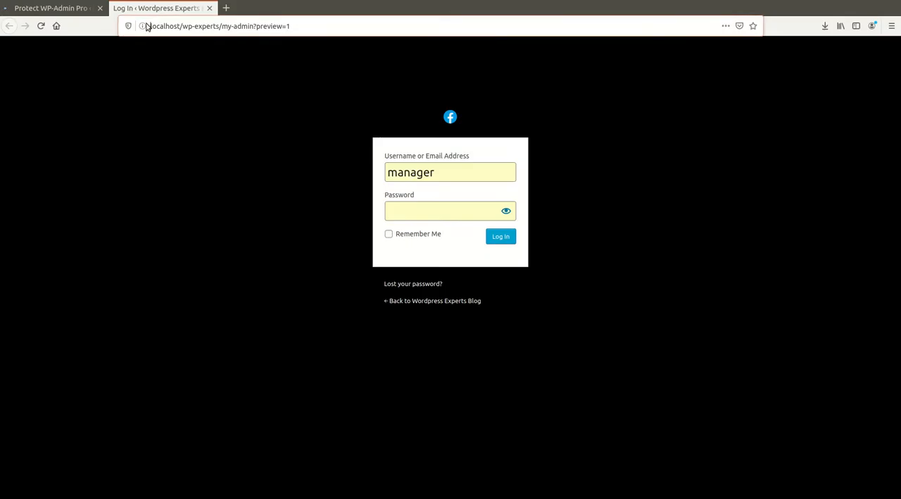
pyautogui.click(41, 26)
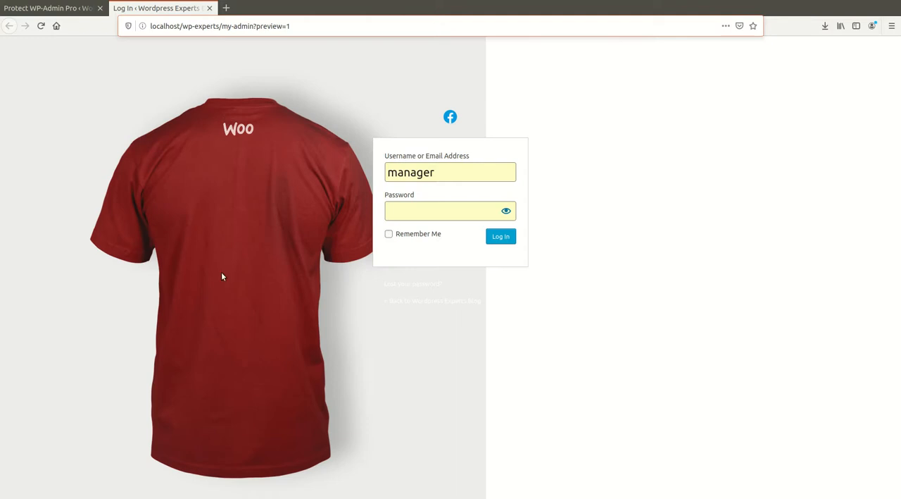
# Return to the login page style settings and clear the background image URL.
pyautogui.click(50, 8)
pyautogui.click(343, 125)
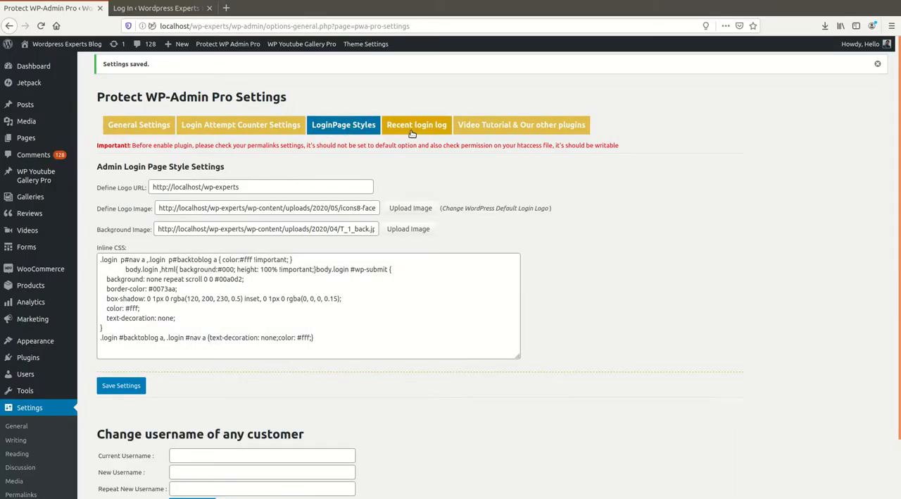
pyautogui.tripleClick(338, 233)
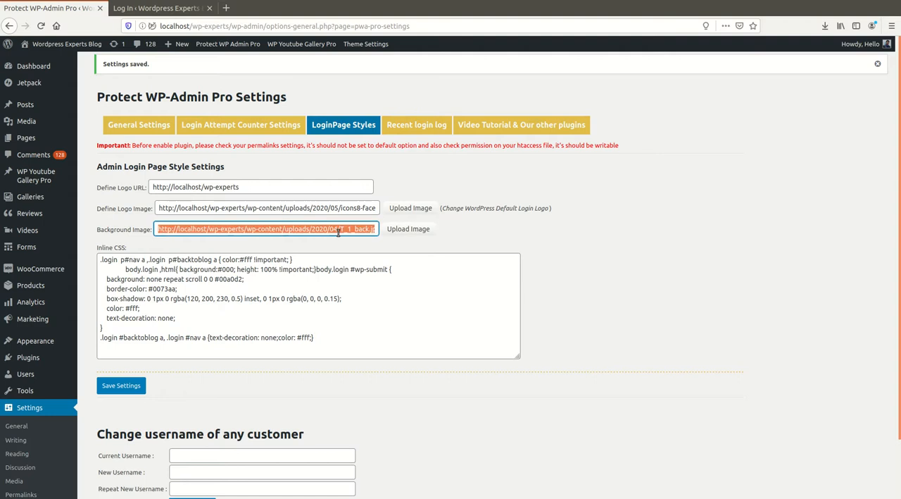
pyautogui.press('BackSpace')
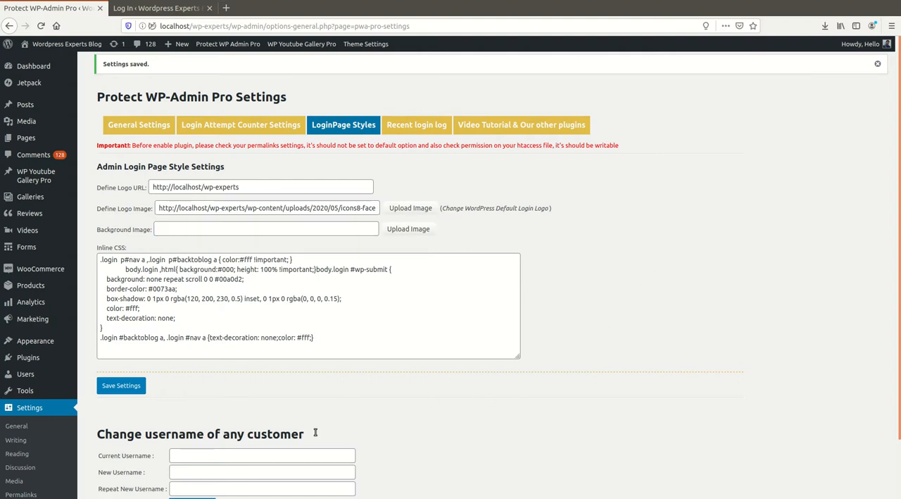
# Review the recent login log with its names, IP addresses and login times.
pyautogui.click(412, 125)
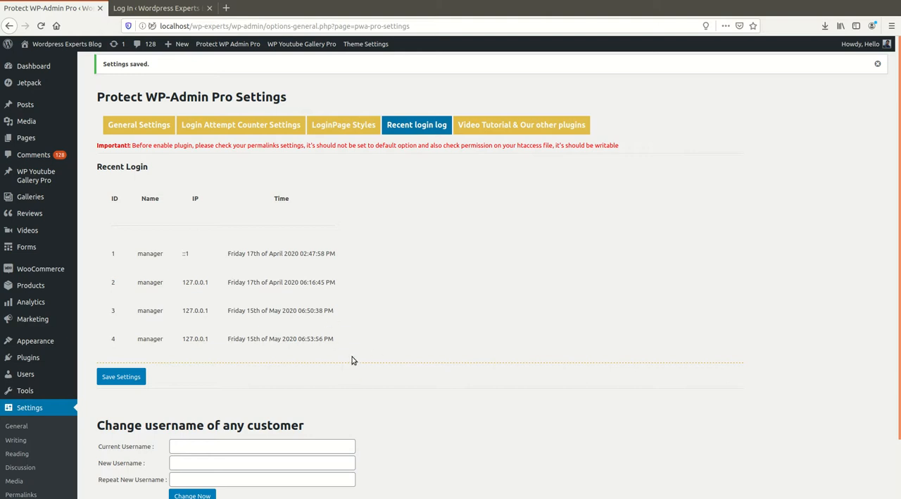
pyautogui.scroll(-2, 448, 261)
pyautogui.scroll(2, 441, 301)
# Show the plugin's general settings again and close the browser tab with the login page preview.
pyautogui.click(139, 125)
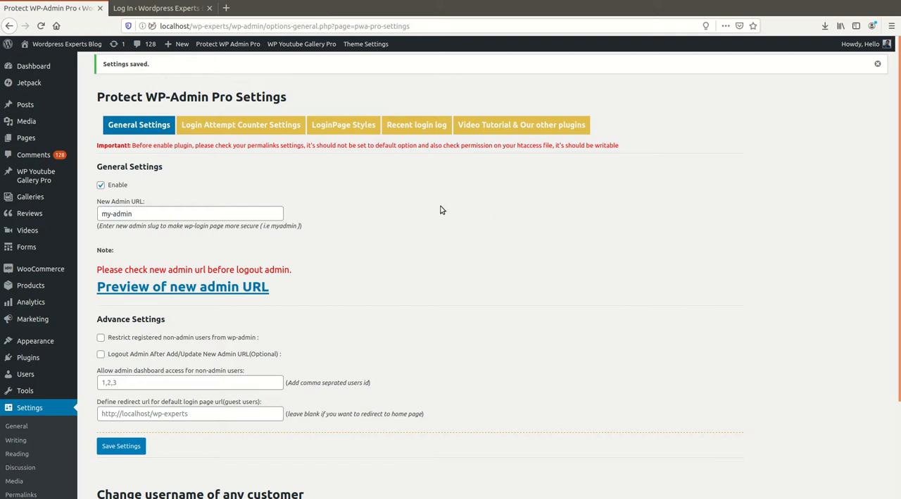
pyautogui.click(193, 8)
pyautogui.click(208, 9)
# Try to open the address www-wp-experts.in in a new browser tab.
pyautogui.click(119, 8)
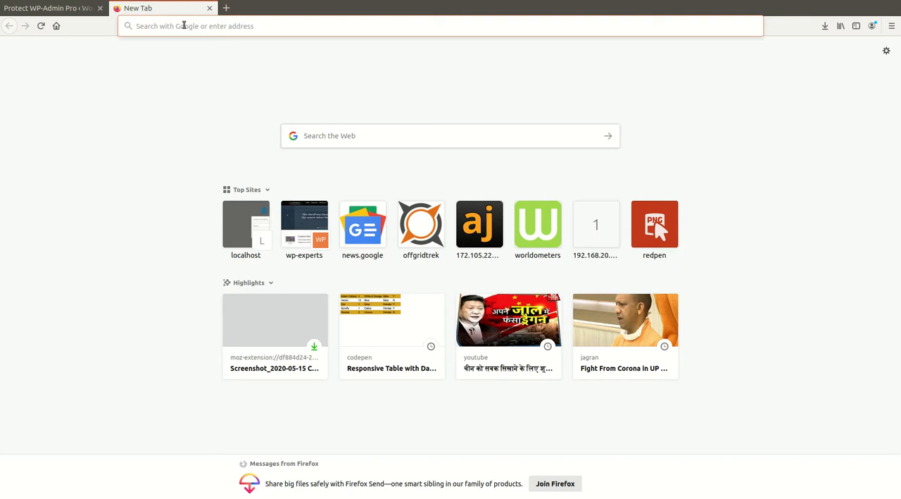
pyautogui.write('www')
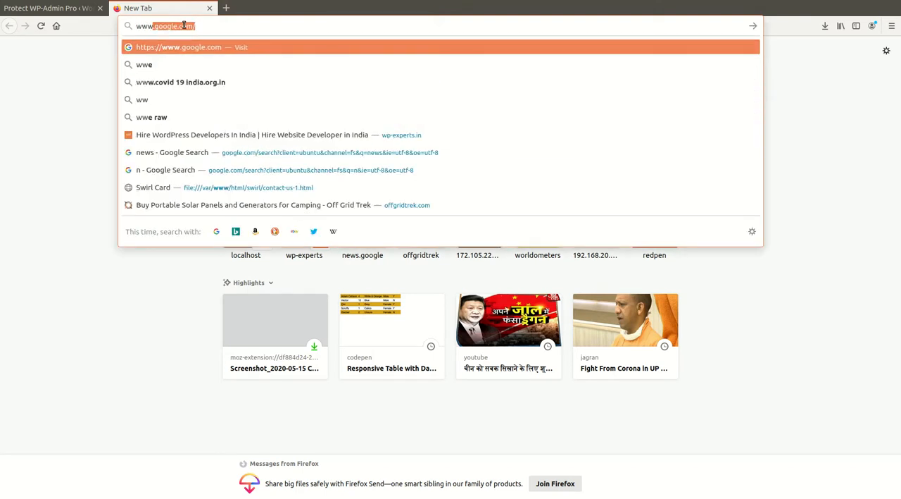
pyautogui.write('-wp')
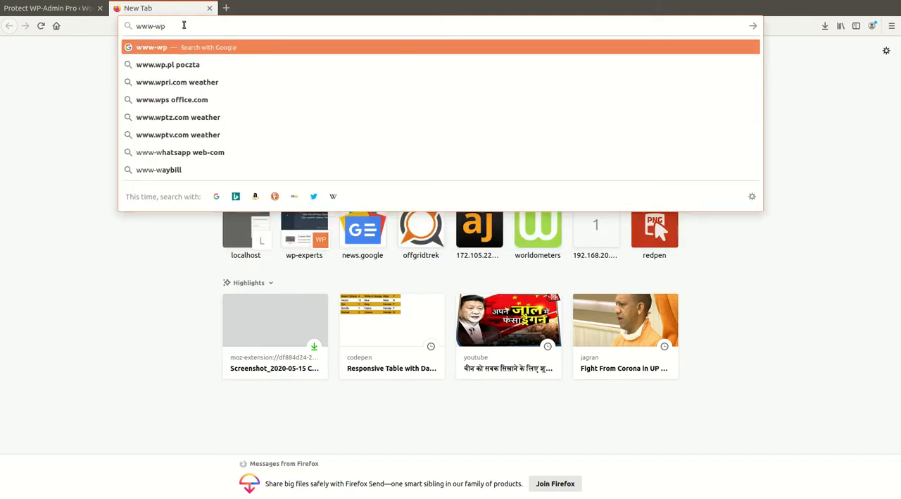
pyautogui.write('-expert')
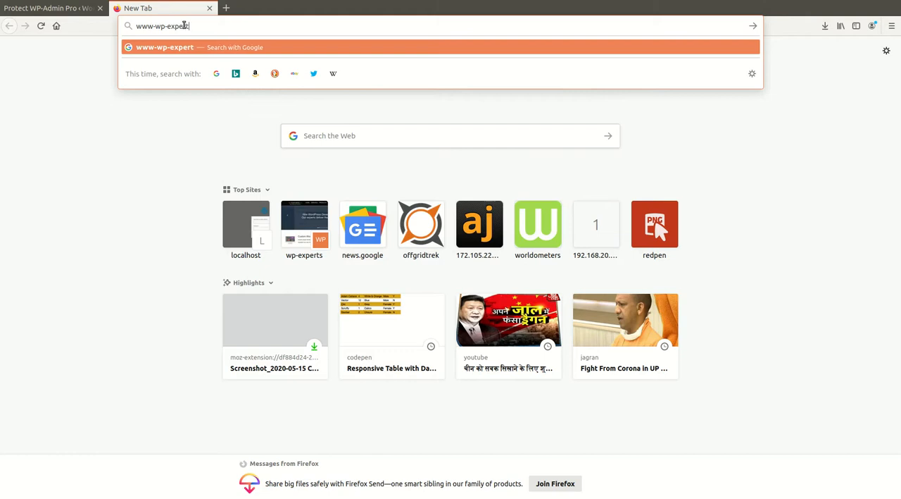
pyautogui.write('s.in')
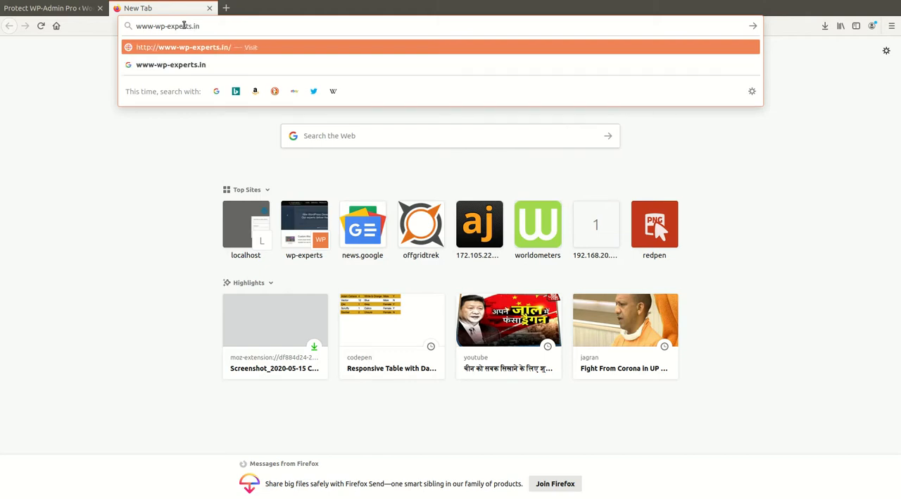
pyautogui.press('Return')
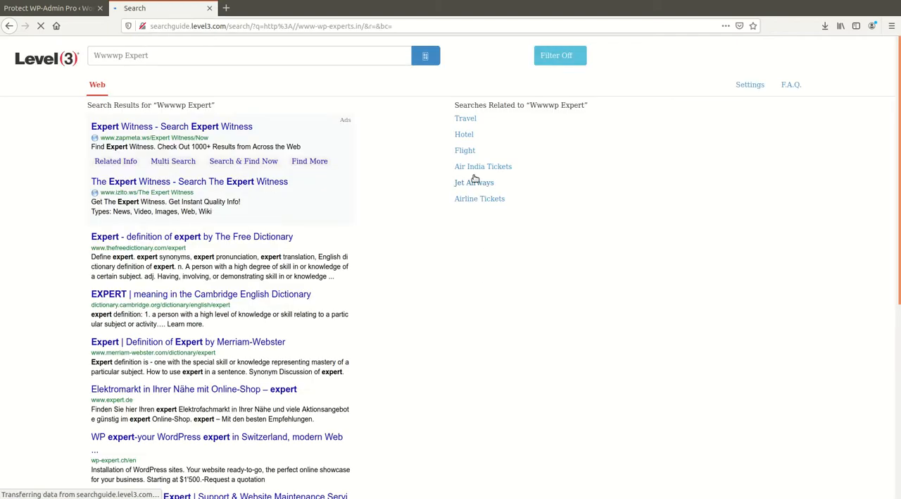
pyautogui.click(215, 28)
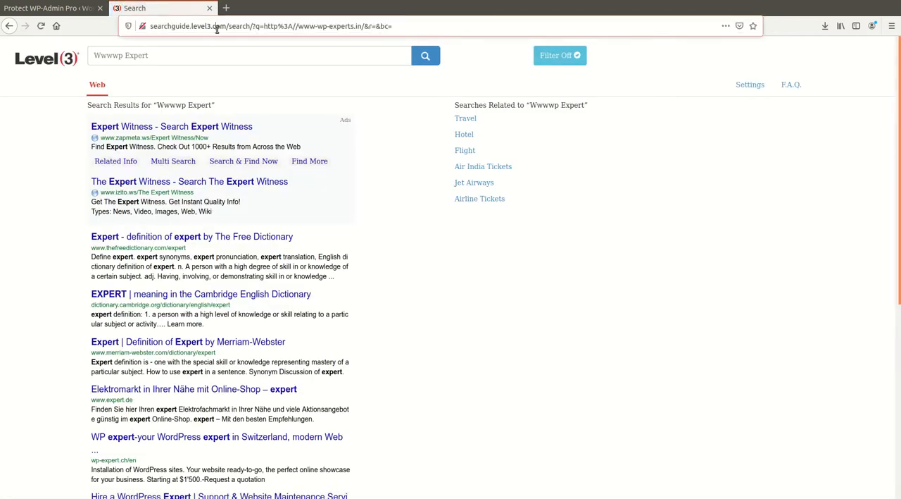
pyautogui.write('www.')
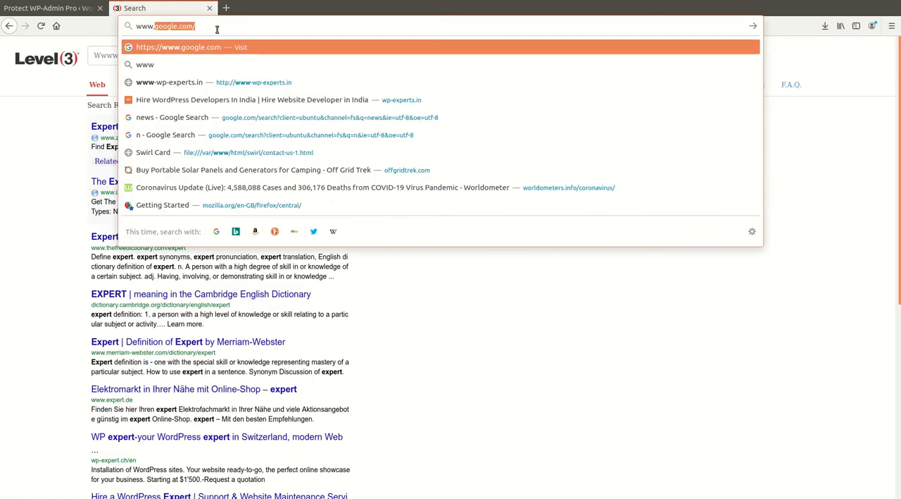
pyautogui.write('wp')
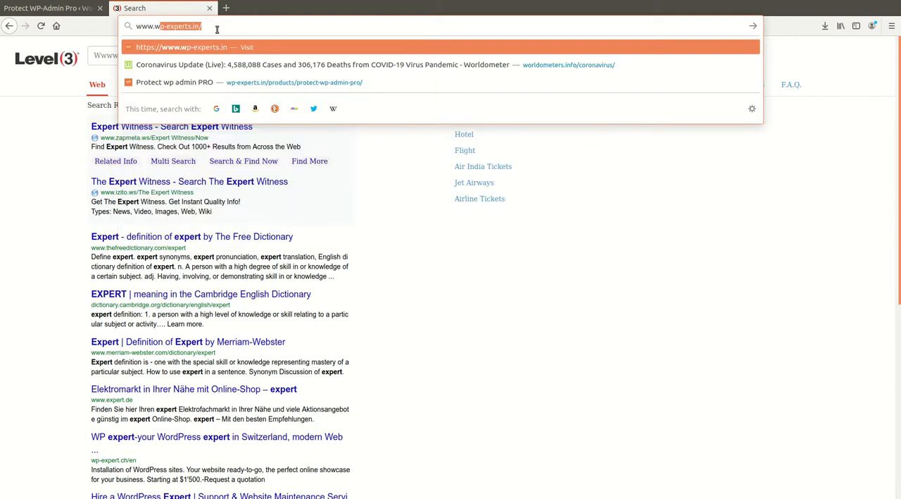
pyautogui.write('-experts')
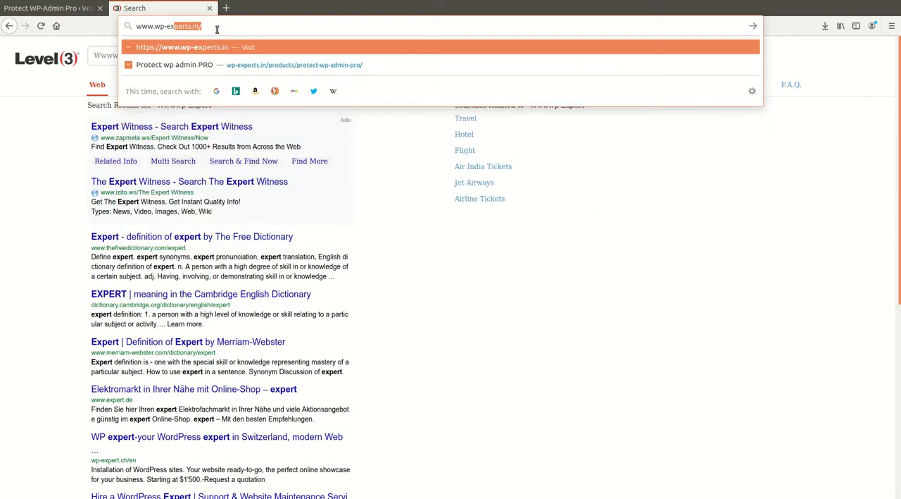
pyautogui.write('.in')
pyautogui.press('BackSpace')
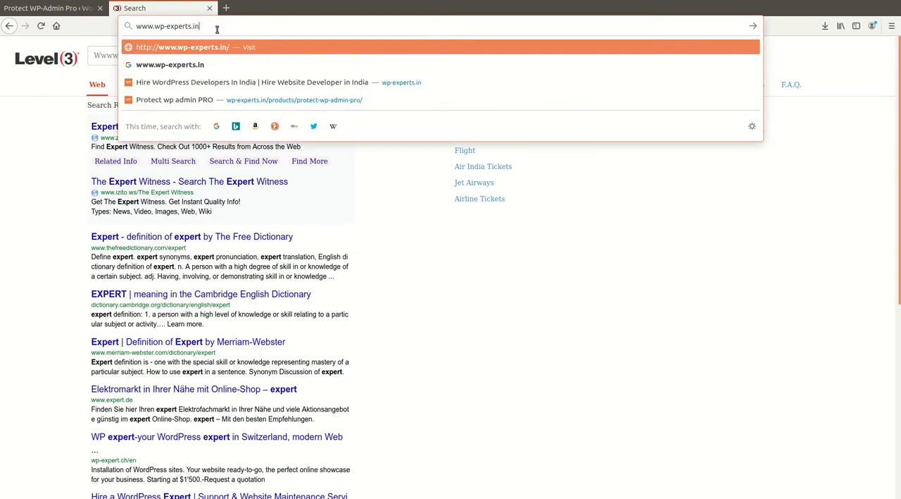
pyautogui.press('Return')
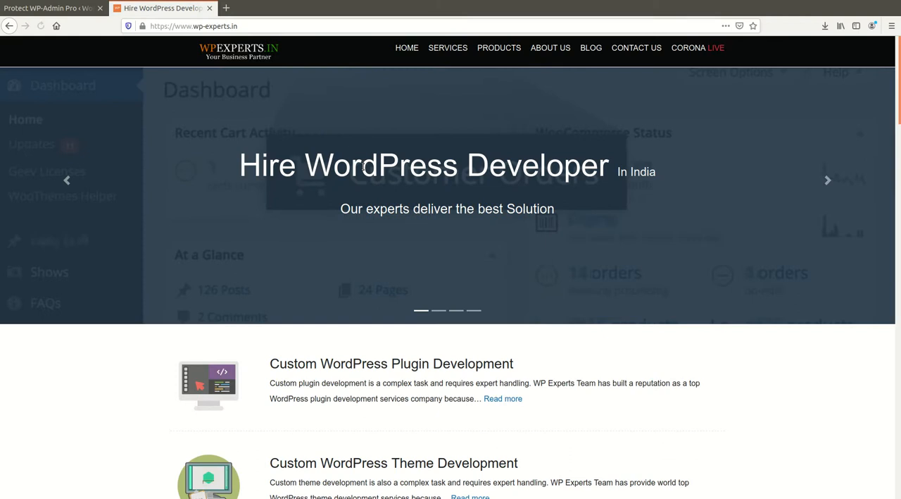
# Decline the 30% discount offer on the WP Experts site and return to the Protect WP-Admin Pro settings.
pyautogui.moveTo(493, 47)
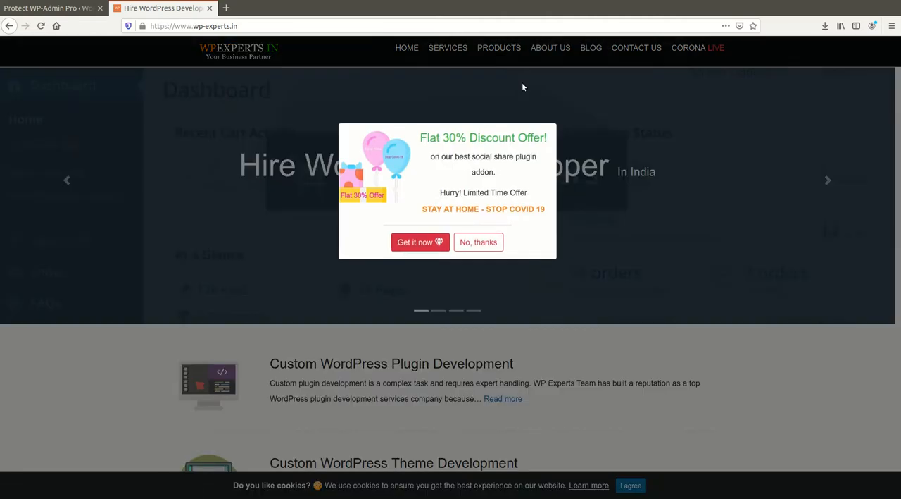
pyautogui.click(481, 242)
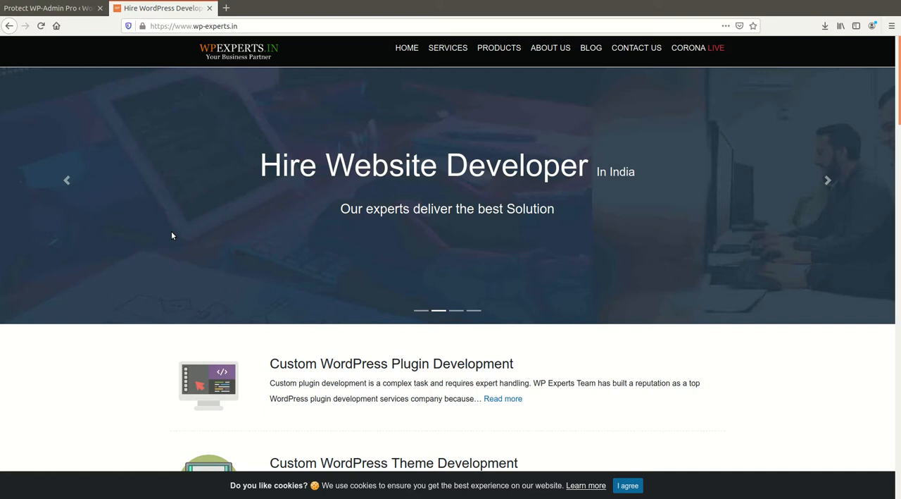
pyautogui.click(66, 10)
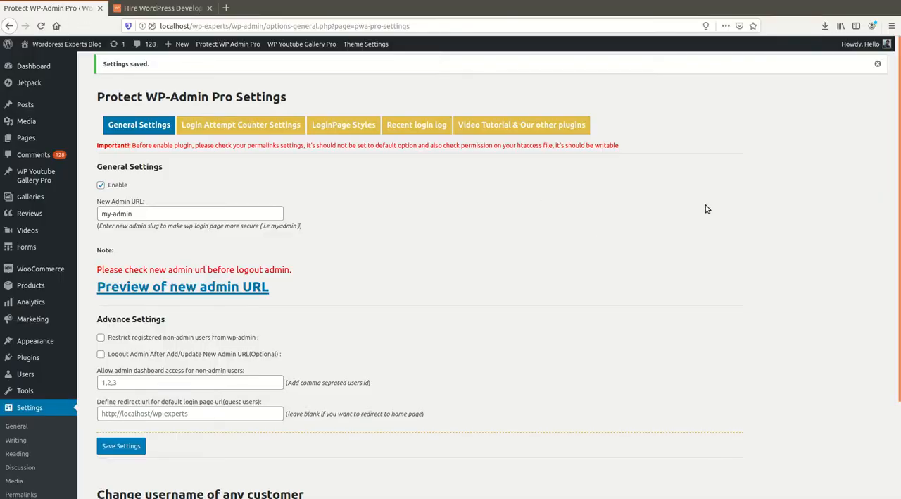